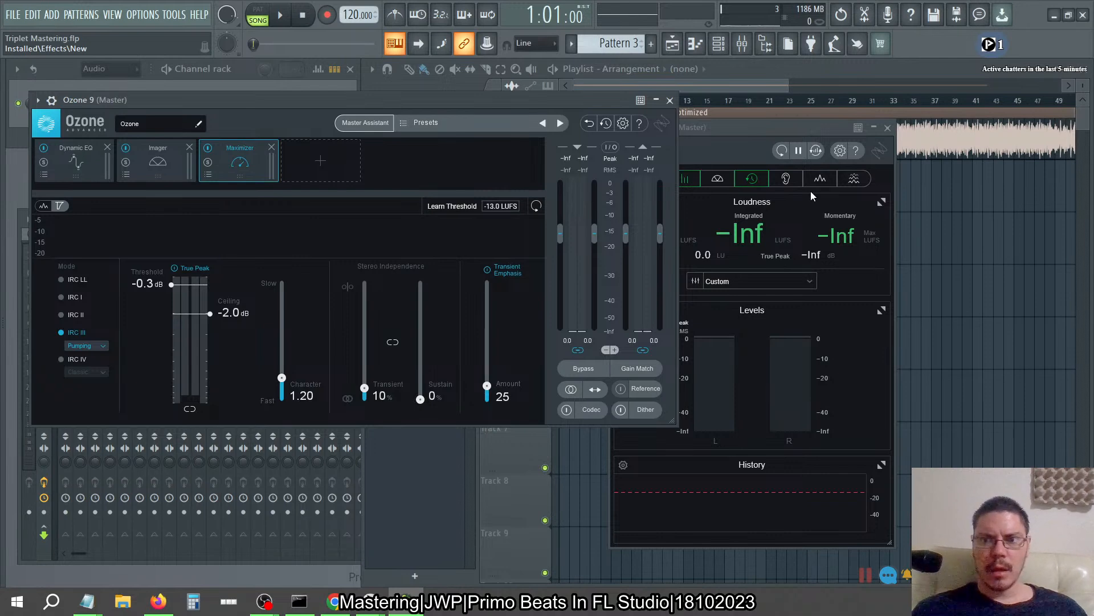
- Set the playlist's playback position to bar 16 and bring the Ozone 9 window back to the front
left_click(808, 91)
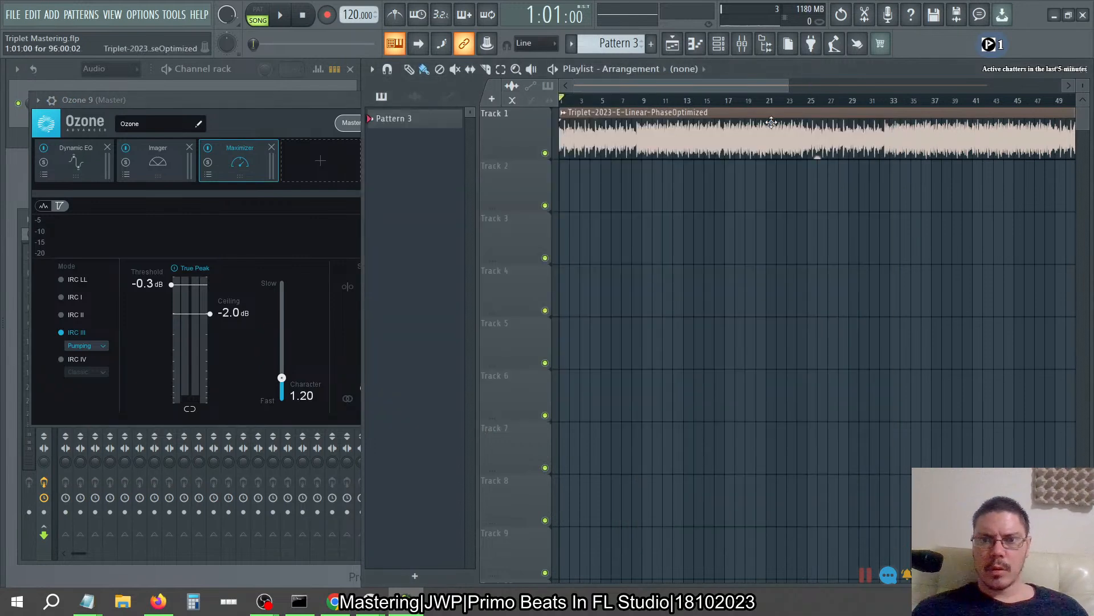
left_click(716, 102)
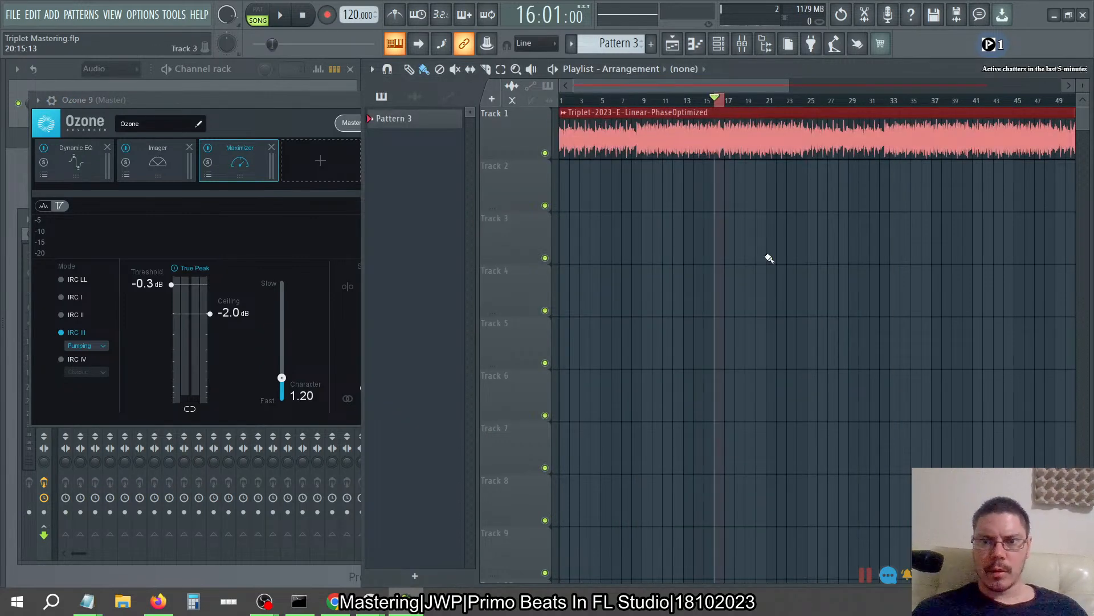
left_click(330, 101)
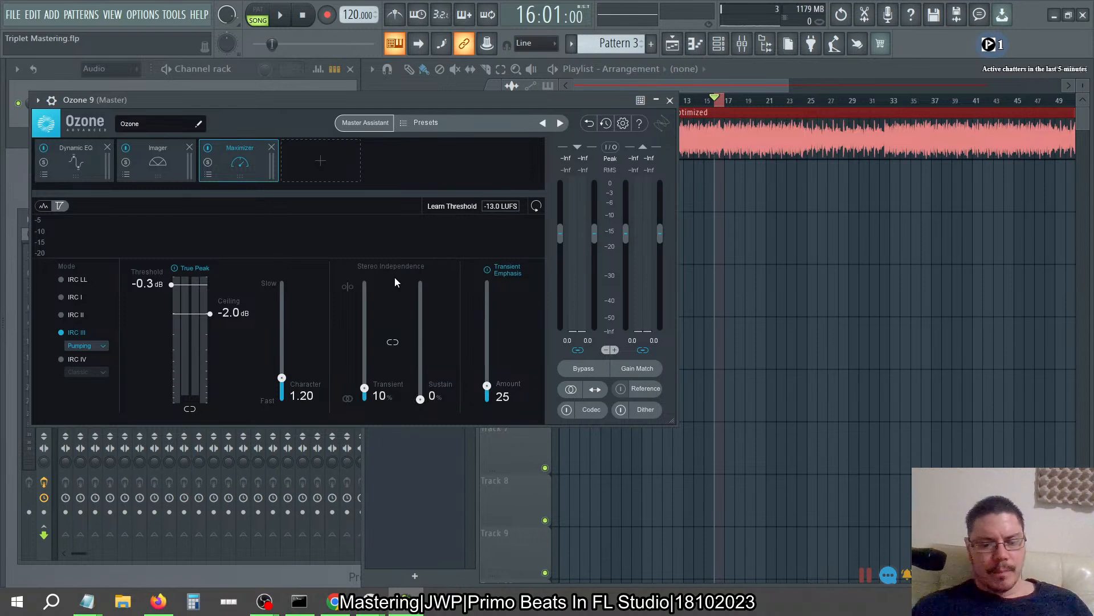
- Select Multiview (Windowed) in the window-hiding utility's list of open windows and return to FL Studio
key("alt+Tab")
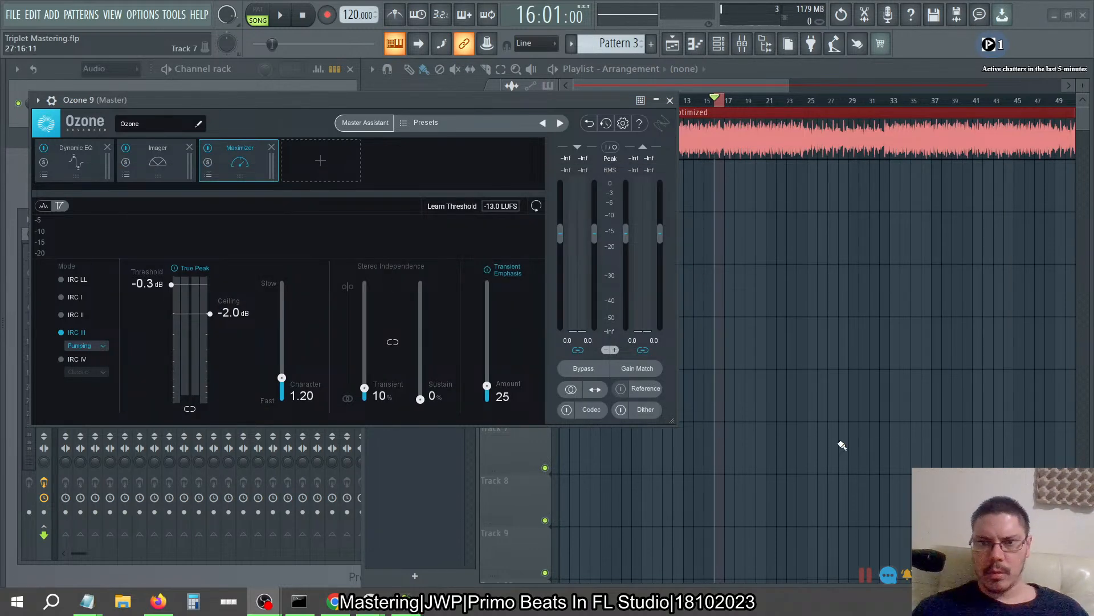
left_click(789, 66)
key("alt+Tab")
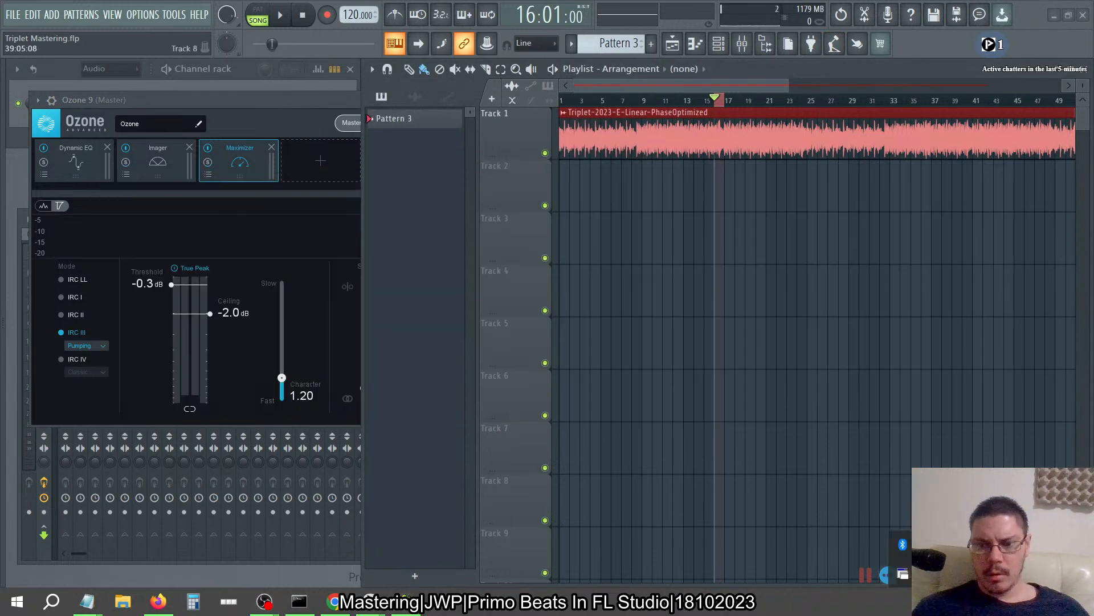
right_click(903, 572)
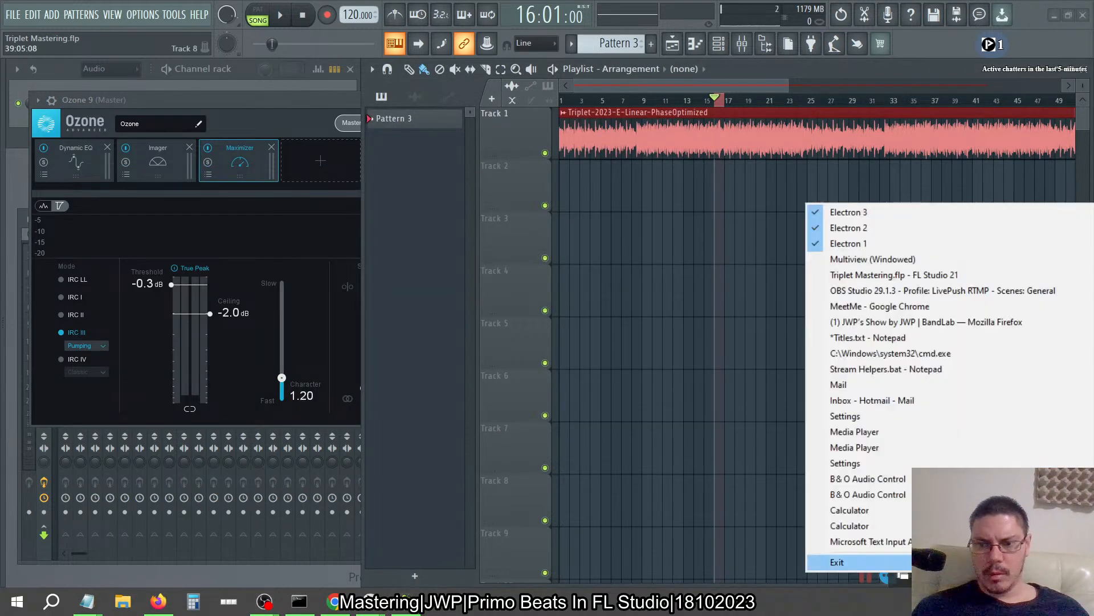
left_click(891, 262)
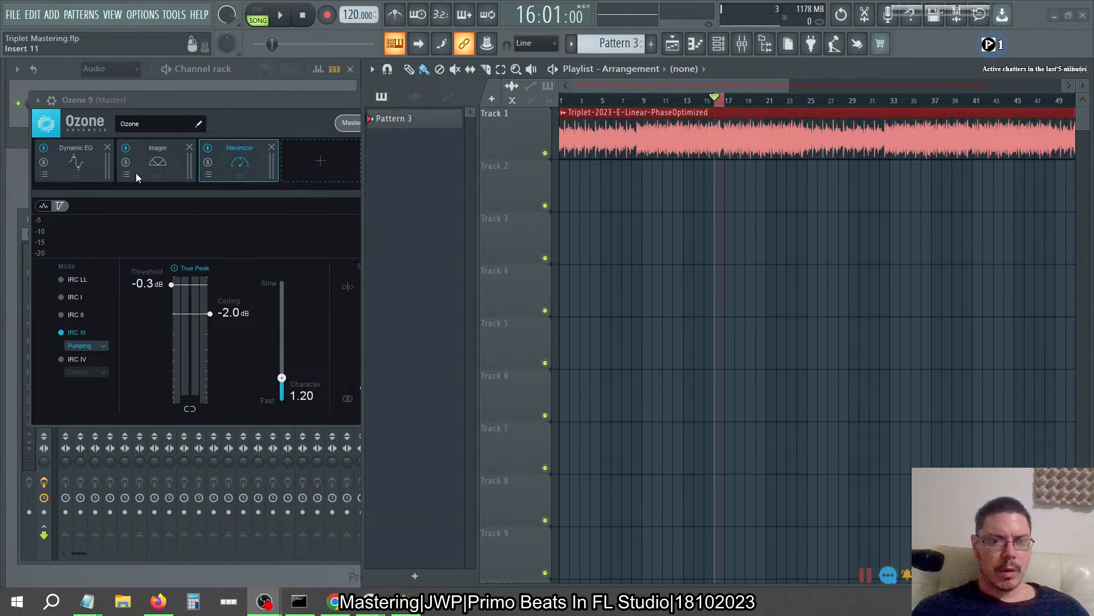
key("alt+Tab")
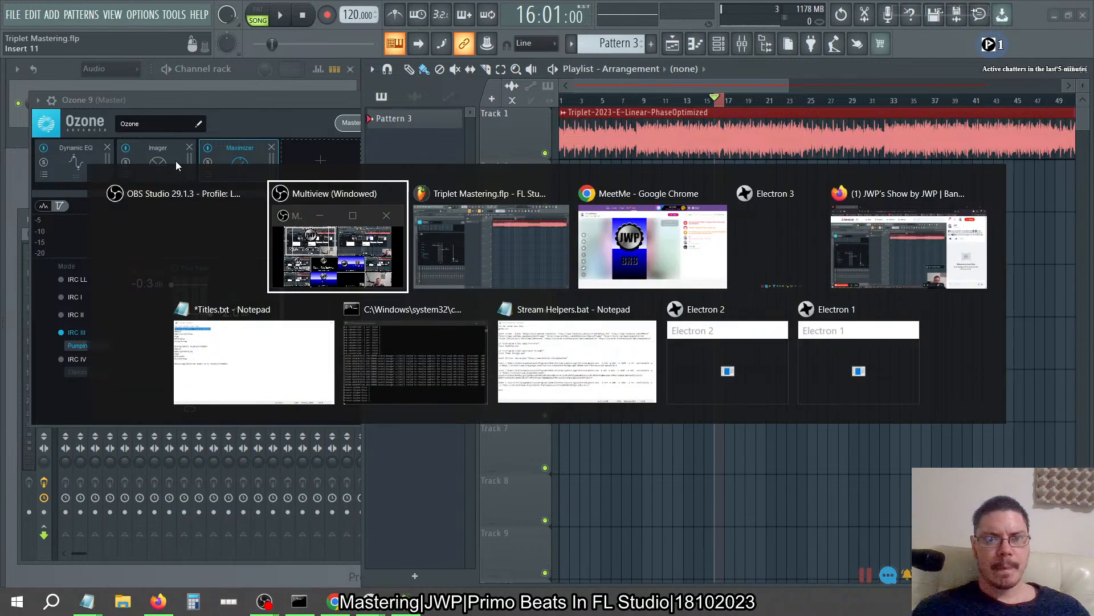
key("alt+Tab")
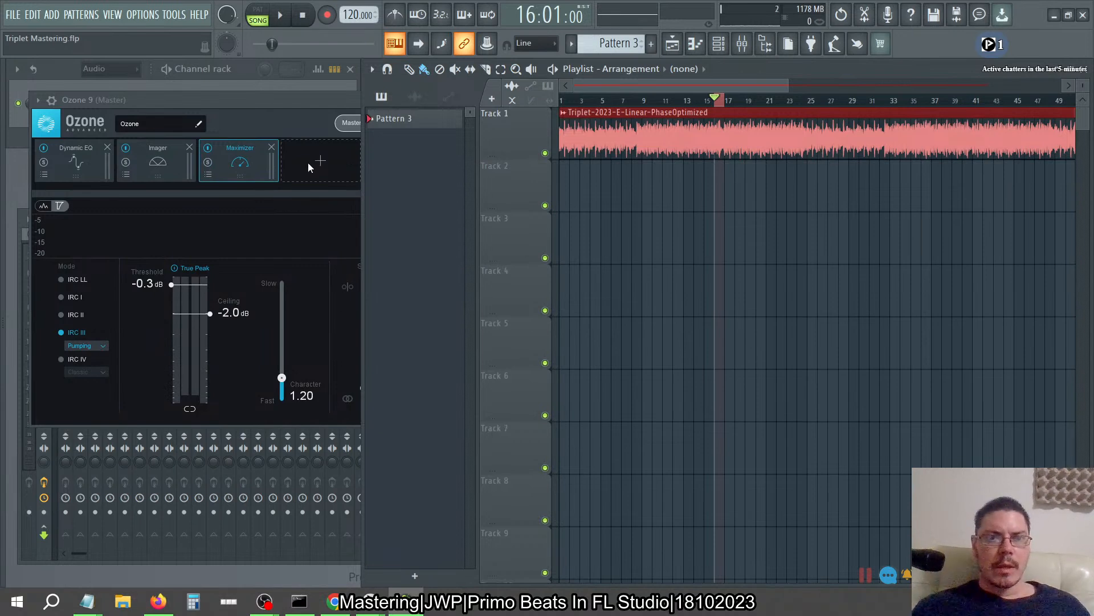
- Play the song from bar 16 with Learn Threshold turned on in Ozone's Maximizer, and stop playback
left_click(280, 117)
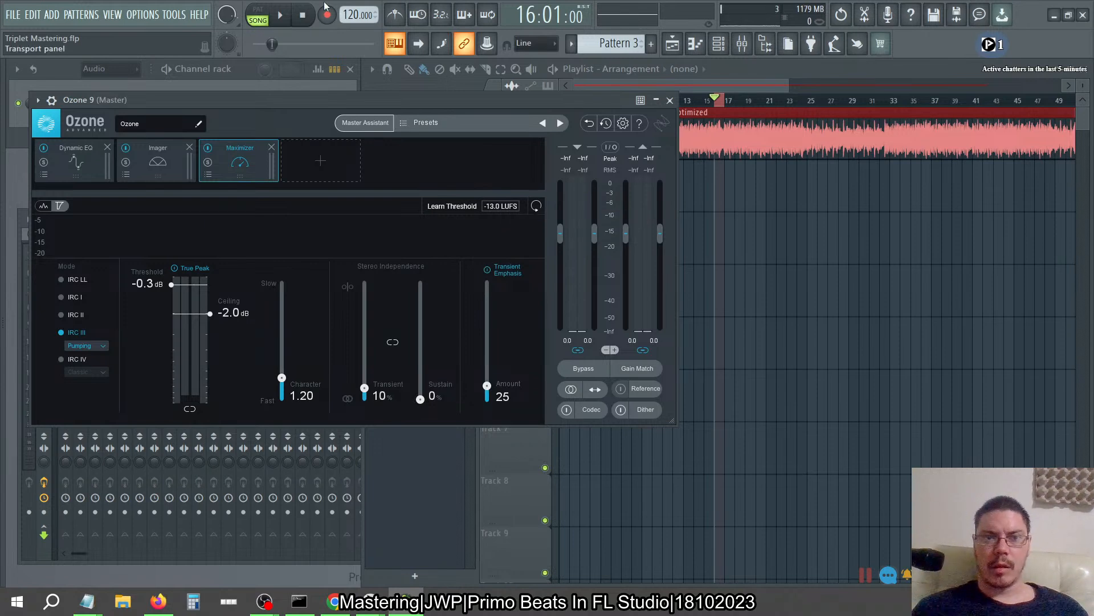
left_click(280, 16)
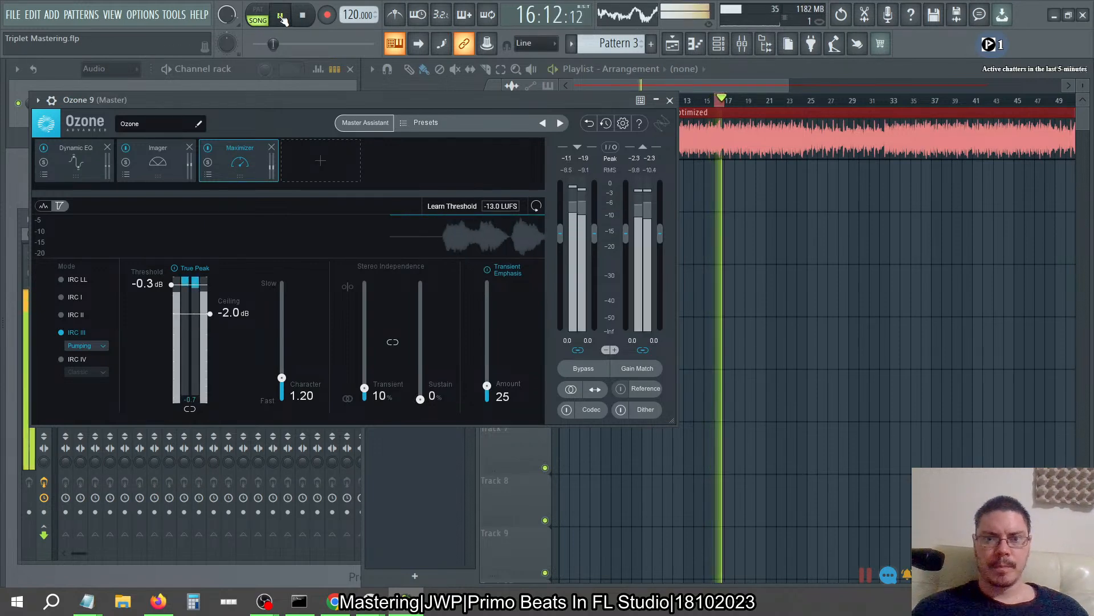
left_click(455, 210)
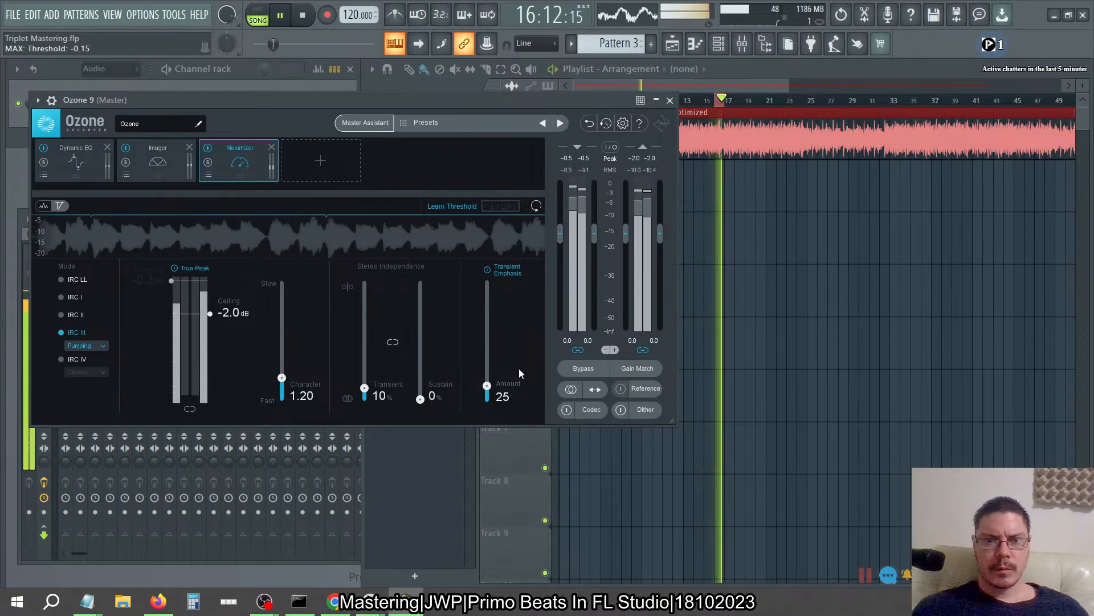
key("space")
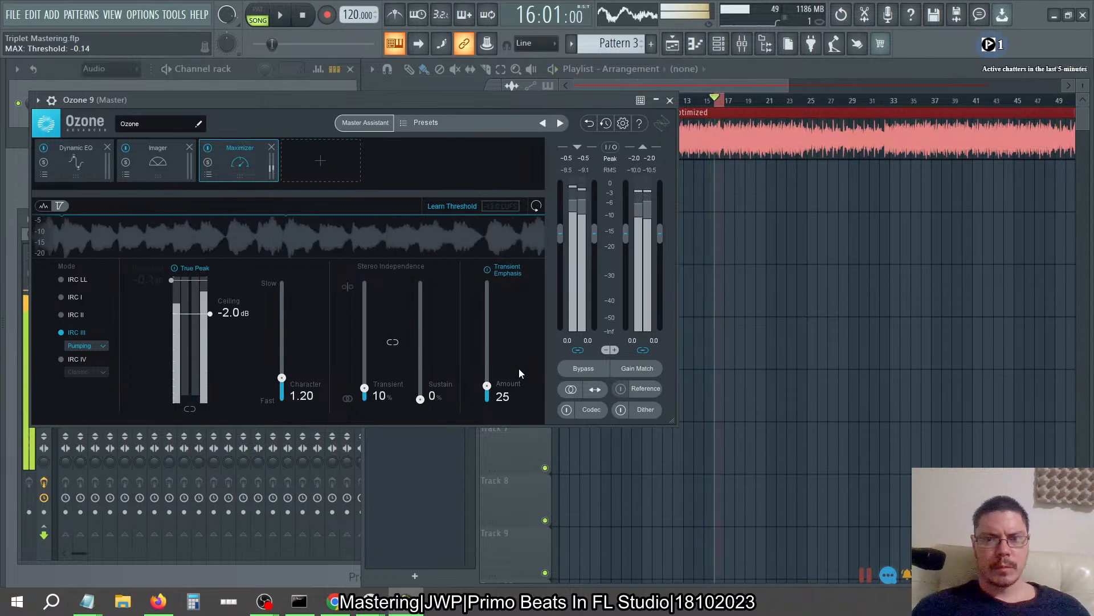
- Check the available playback devices in the Windows sound output list
key("alt+Tab")
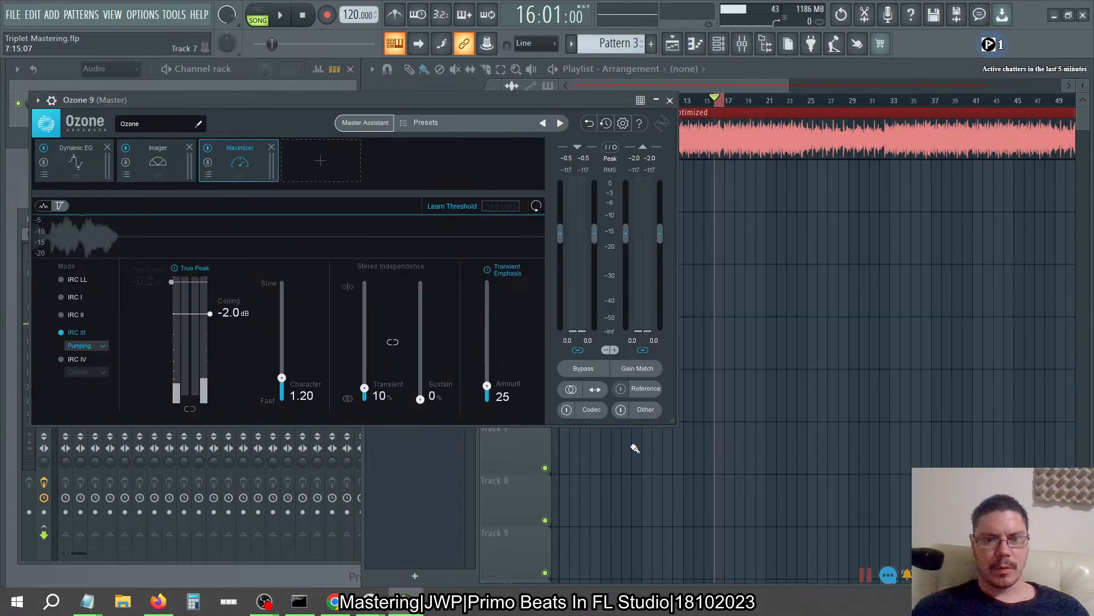
left_click(989, 601)
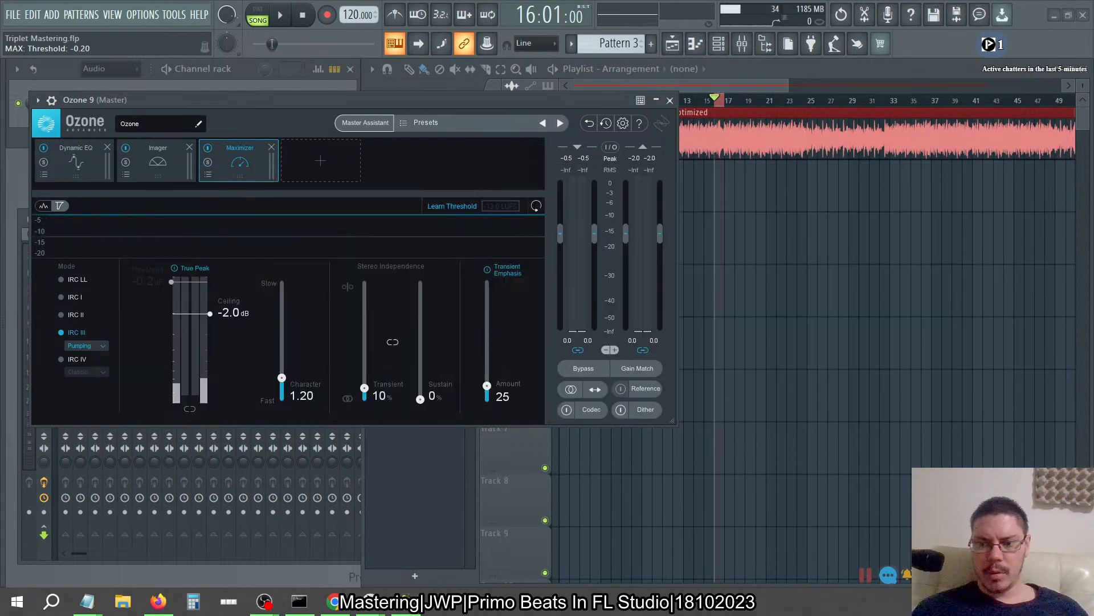
left_click(1003, 533)
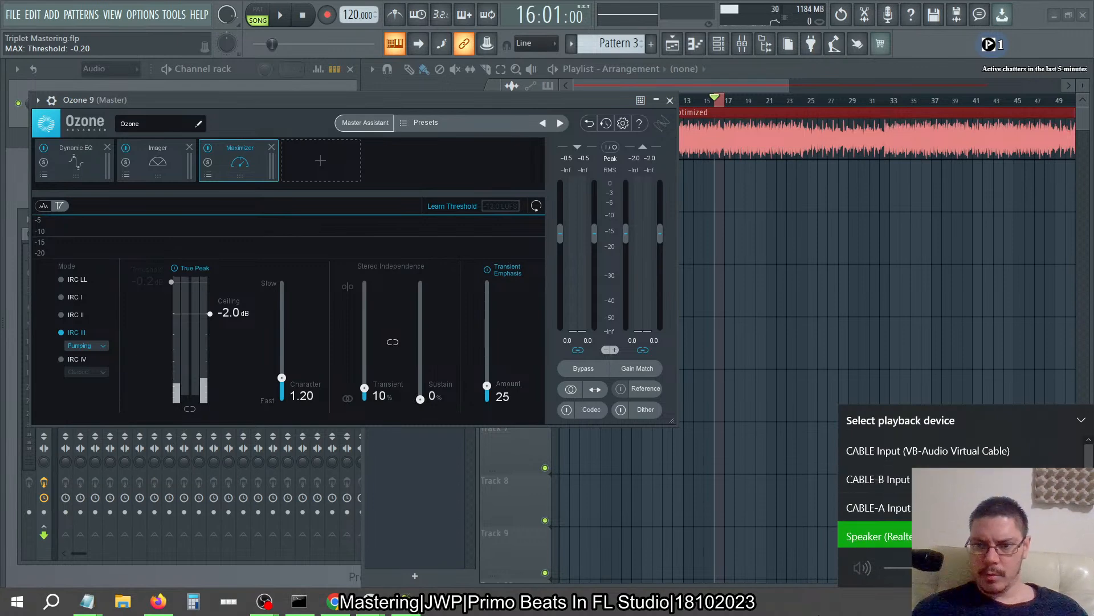
left_click(989, 601)
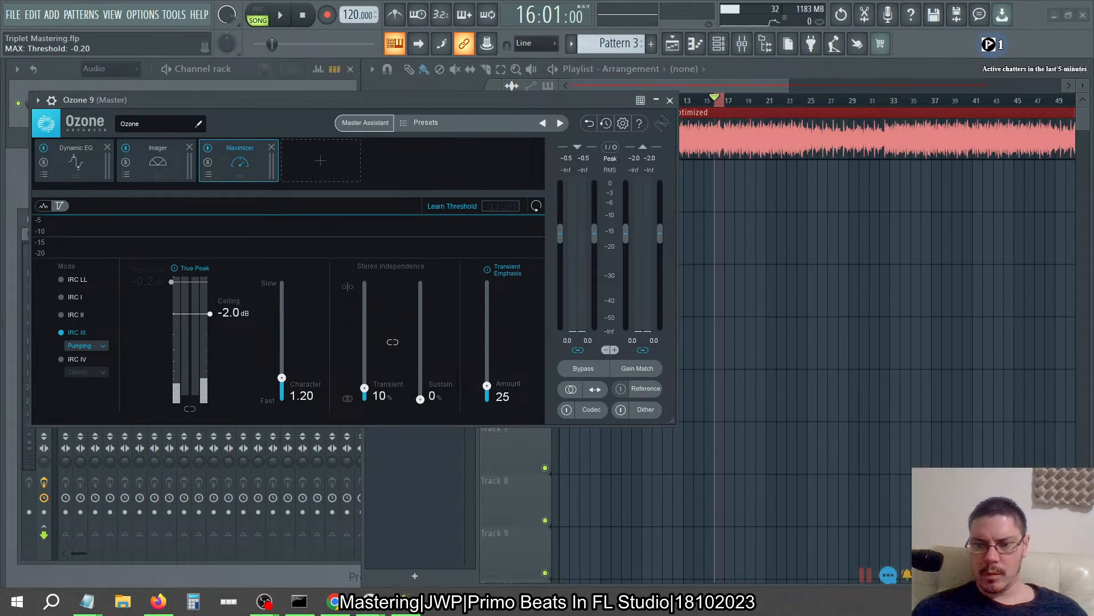
left_click(933, 601)
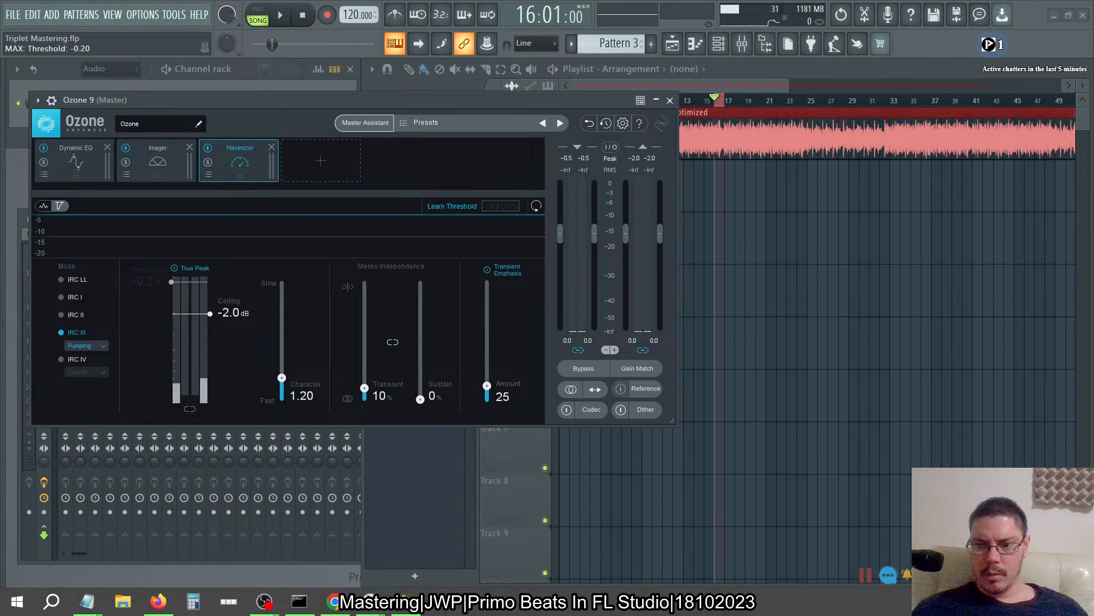
- Open the Windows Bluetooth & other devices settings
left_click(1079, 601)
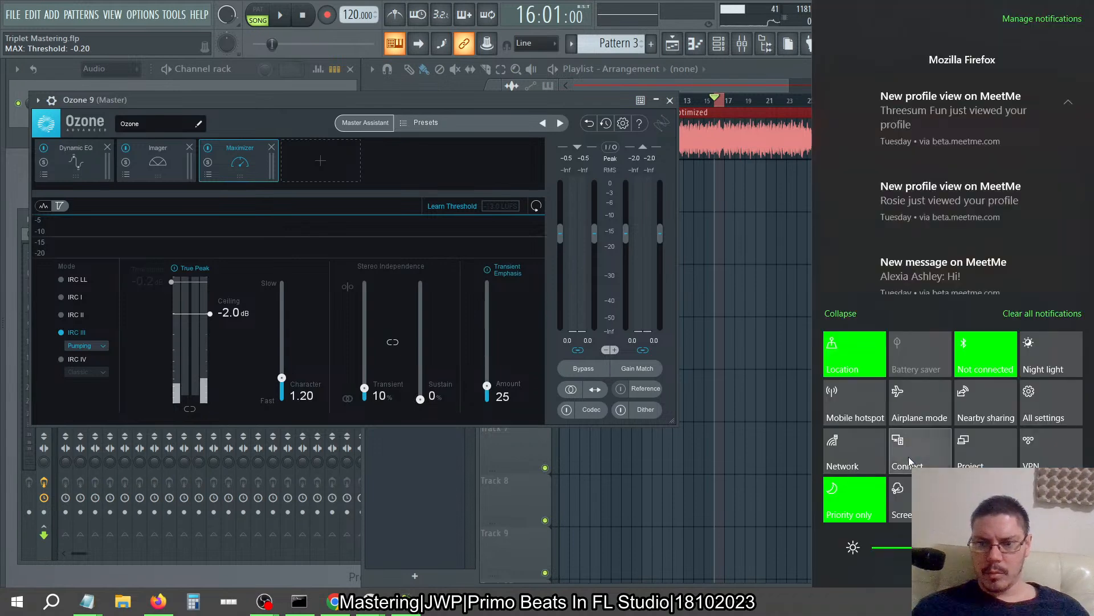
right_click(1014, 370)
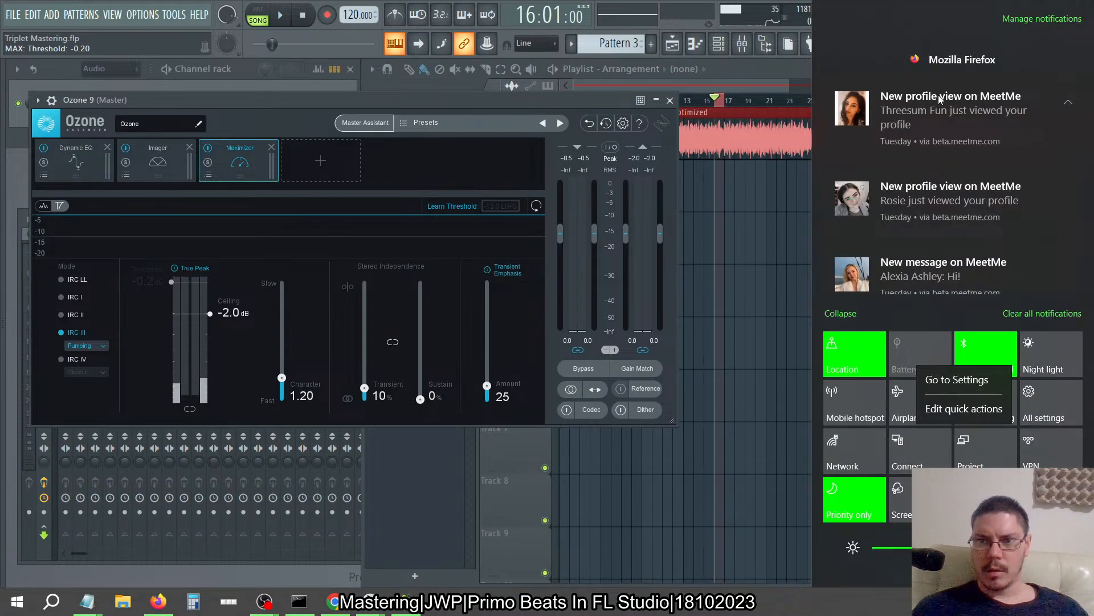
left_click(961, 379)
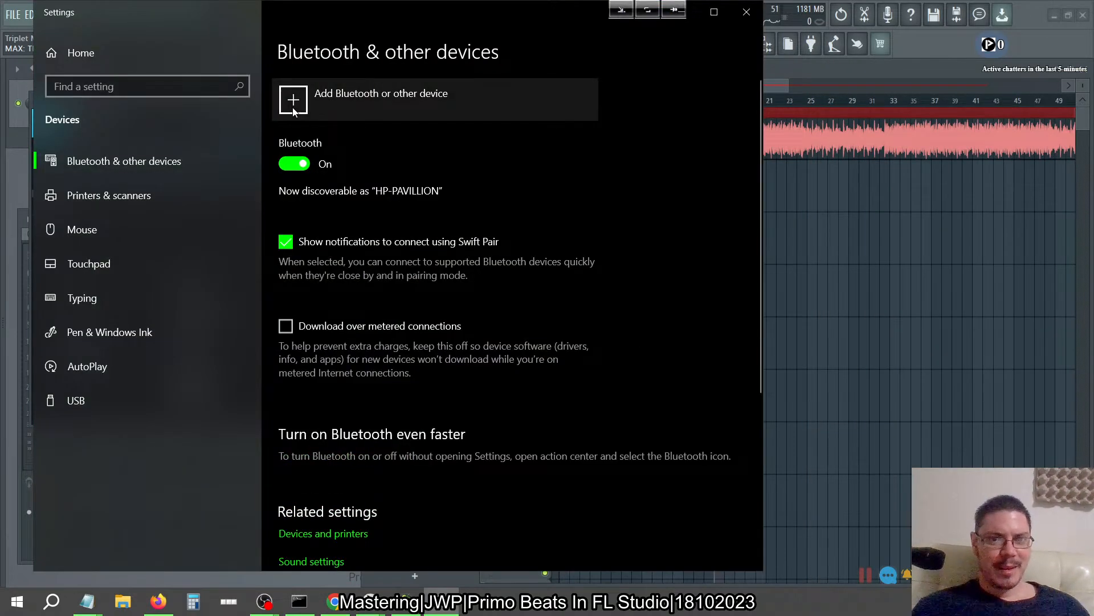
- Add the iLoud Micro-Monitor as a Bluetooth device and close the Windows settings
left_click(294, 111)
left_click(303, 176)
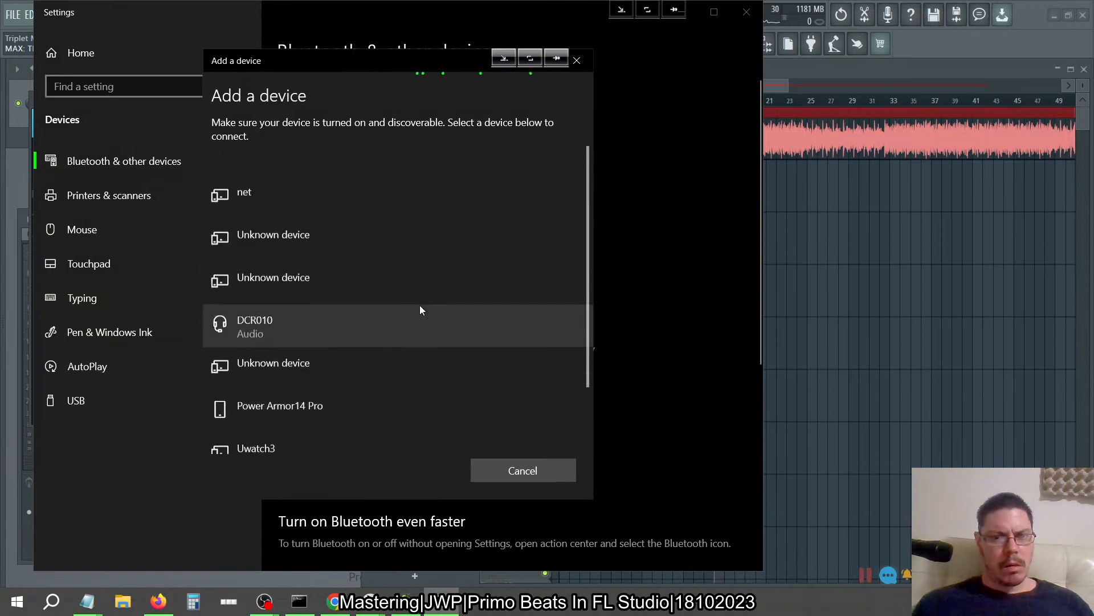
scroll(420, 306, "down", 1)
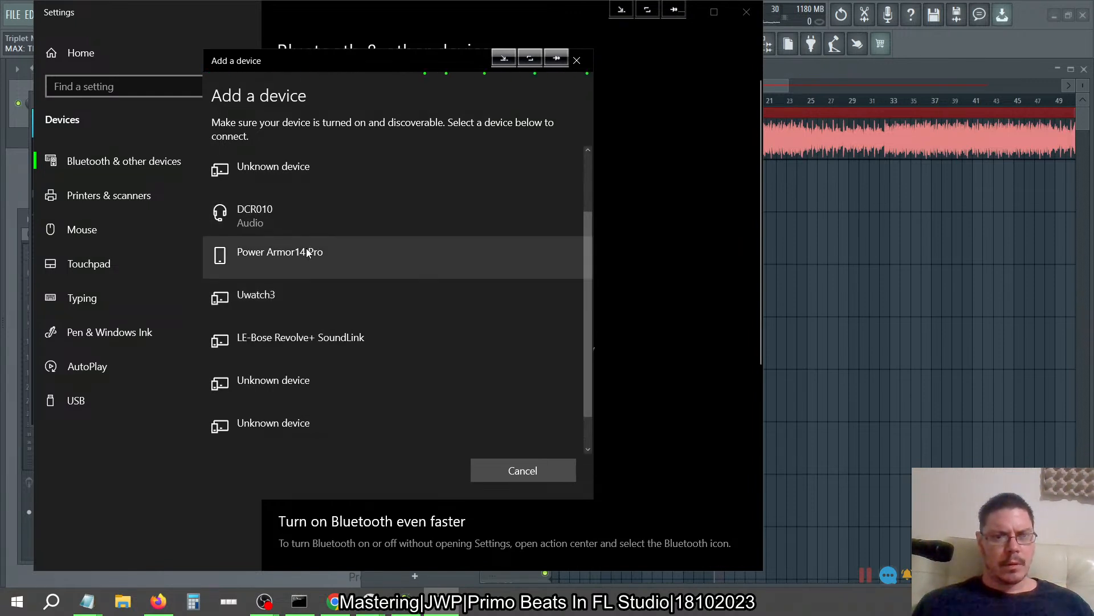
left_click(331, 432)
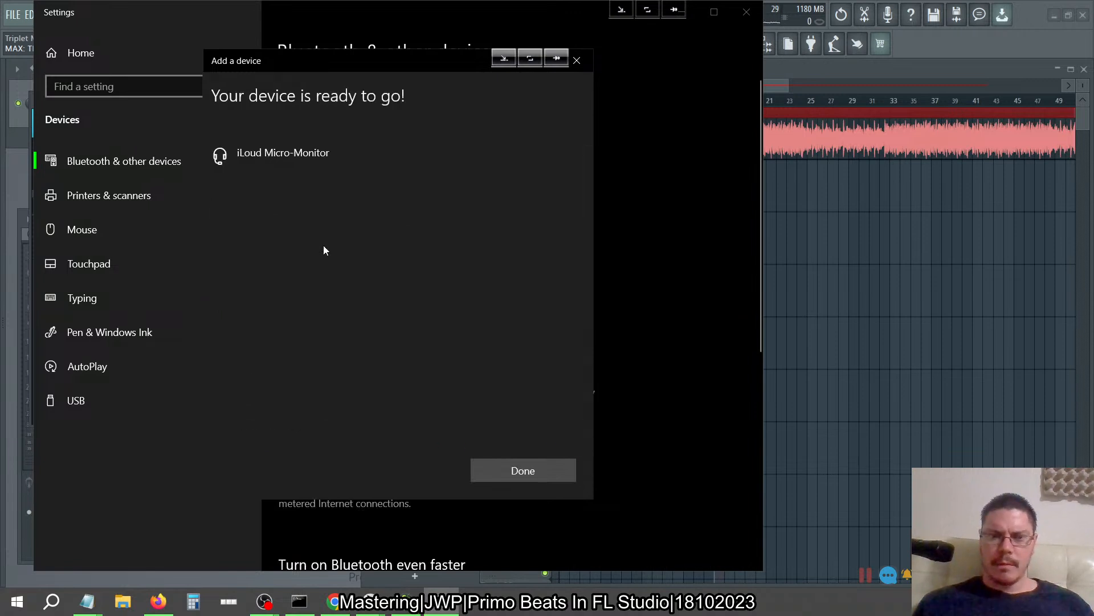
left_click(541, 479)
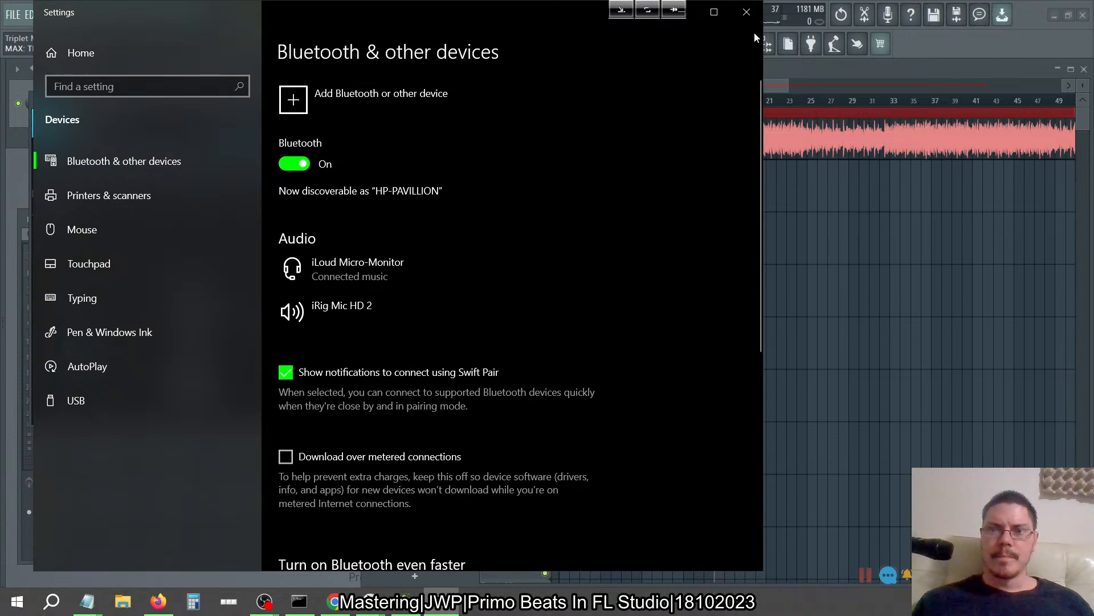
left_click(745, 13)
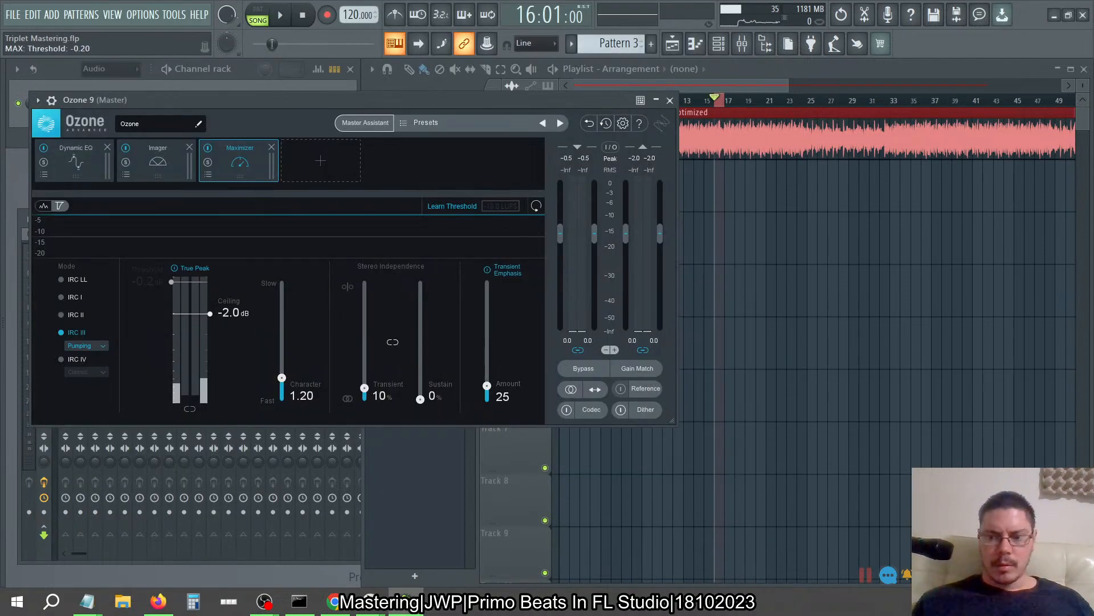
- Check the system output volume, play the song from bar 16 with Learn Threshold turned off, and stop playback
left_click(991, 601)
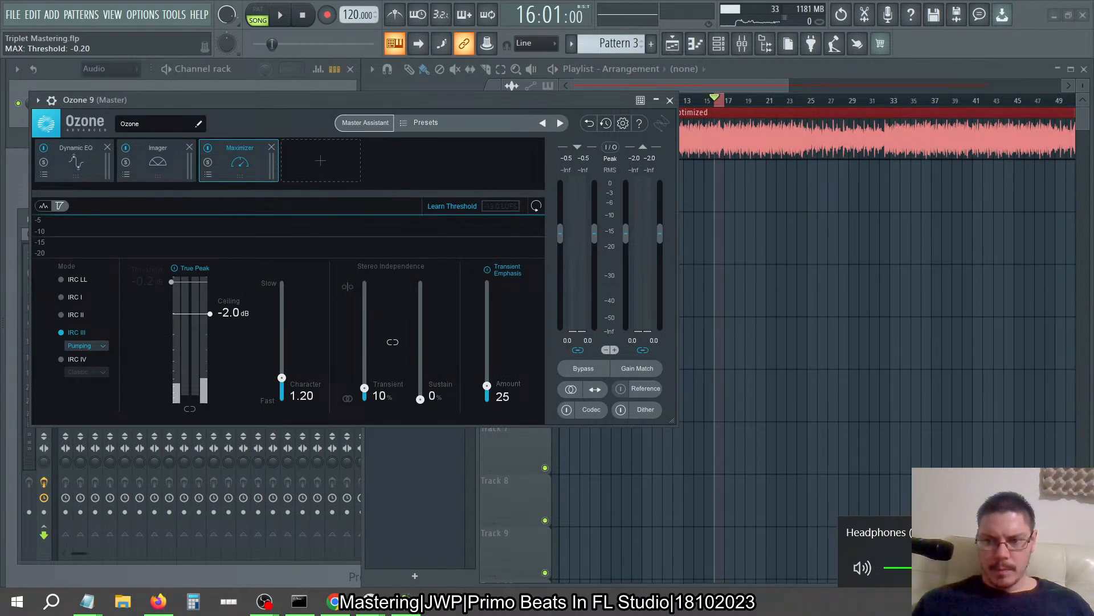
left_click(279, 15)
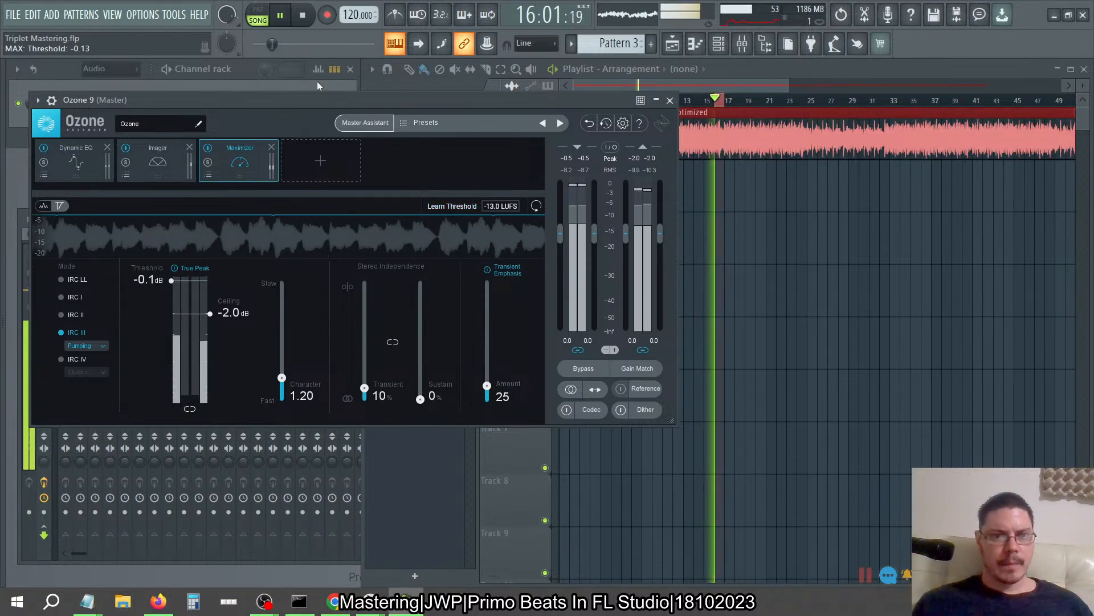
key("space")
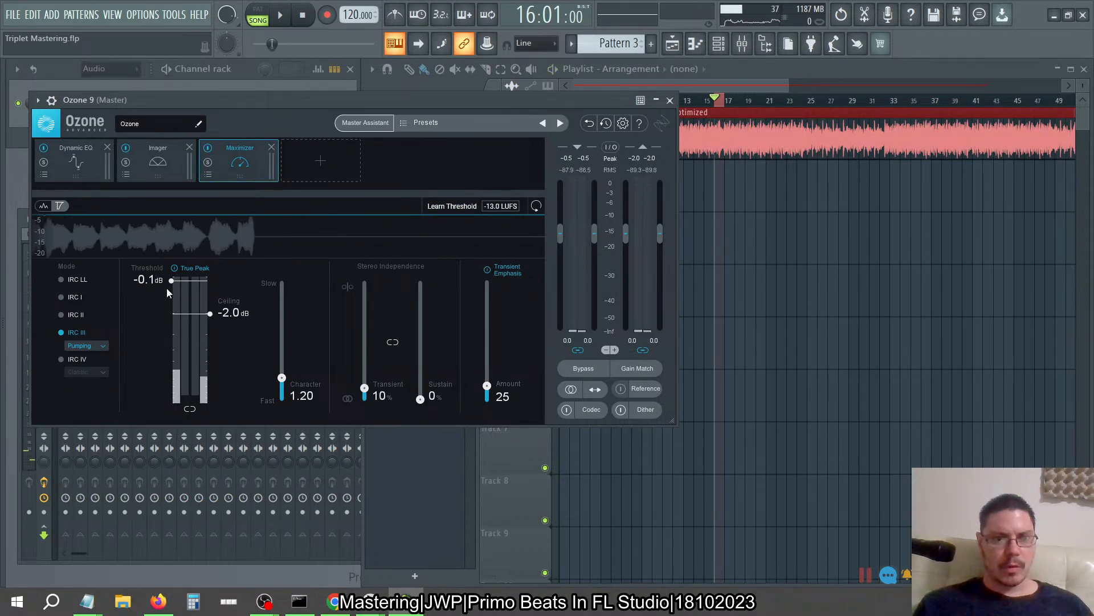
left_click(12, 14)
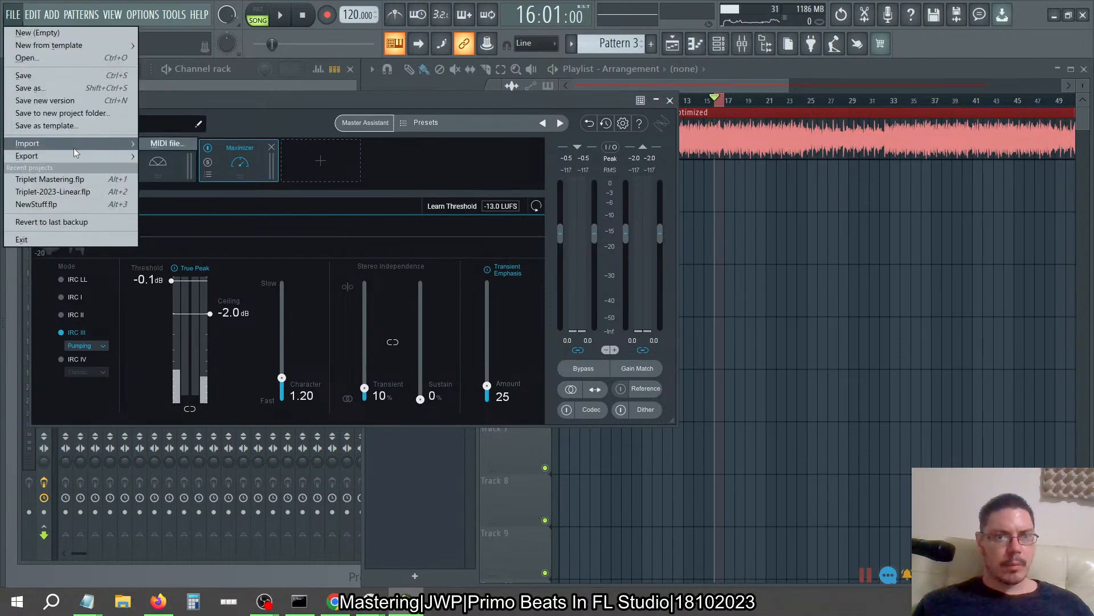
mouse_move(74, 153)
left_click(337, 84)
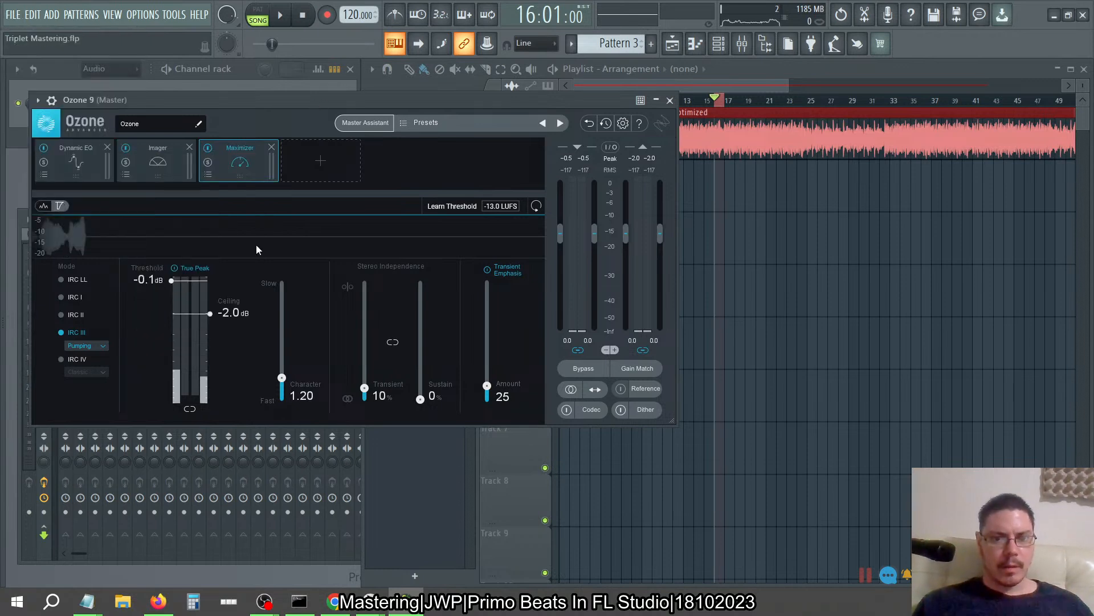
- Find and launch iZotope RX 9 Audio Editor
left_click(53, 602)
type("rx")
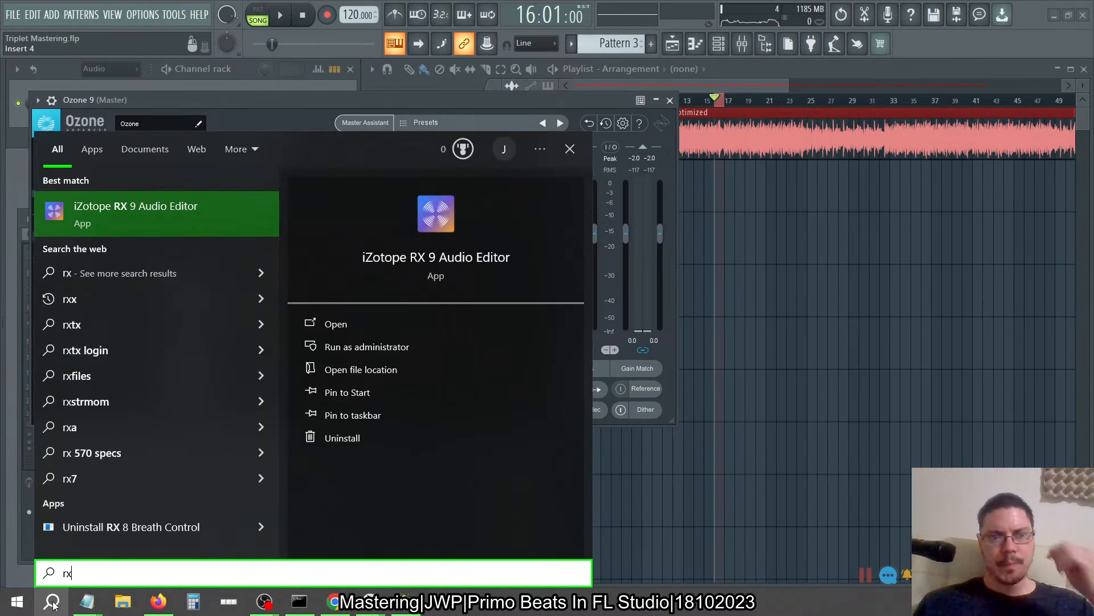
key("Return")
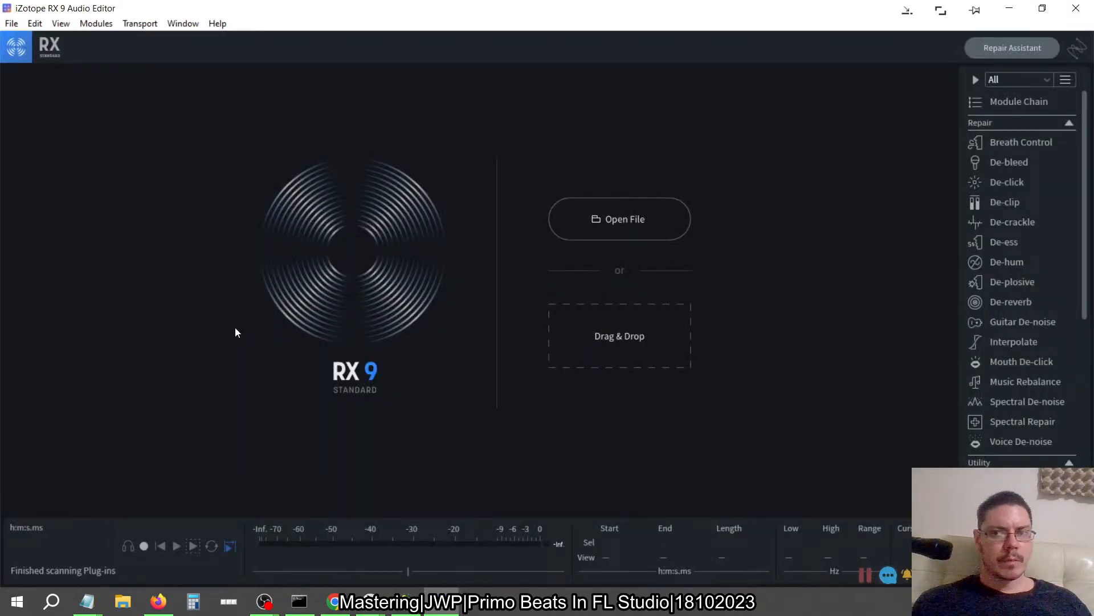
- Start opening an audio file and browse to the Project Data folder inside Workflow on the Primary Disk (C:)
left_click(12, 24)
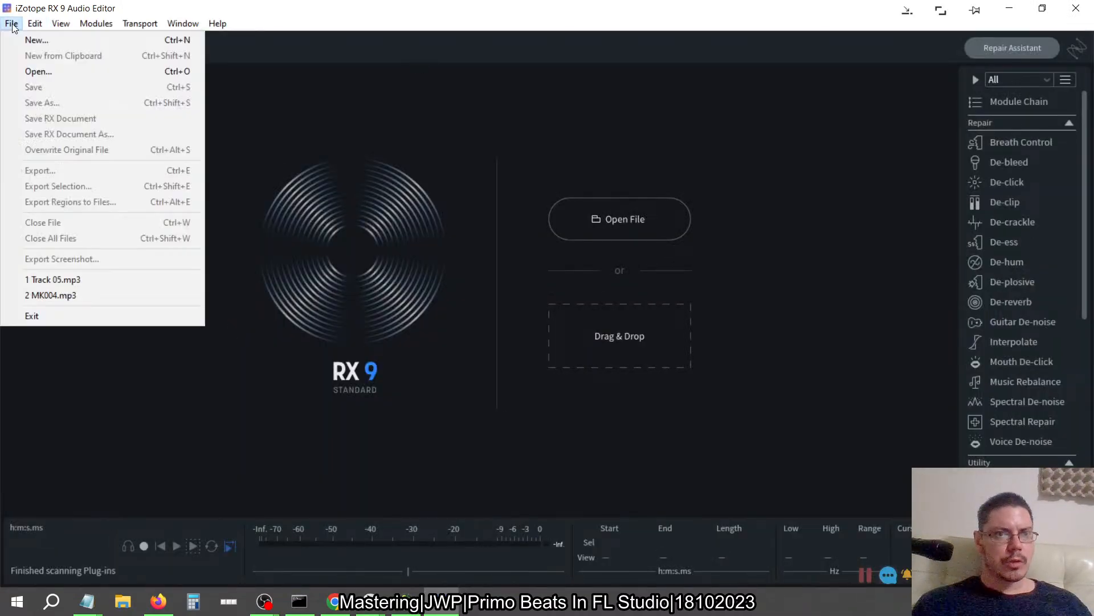
left_click(35, 72)
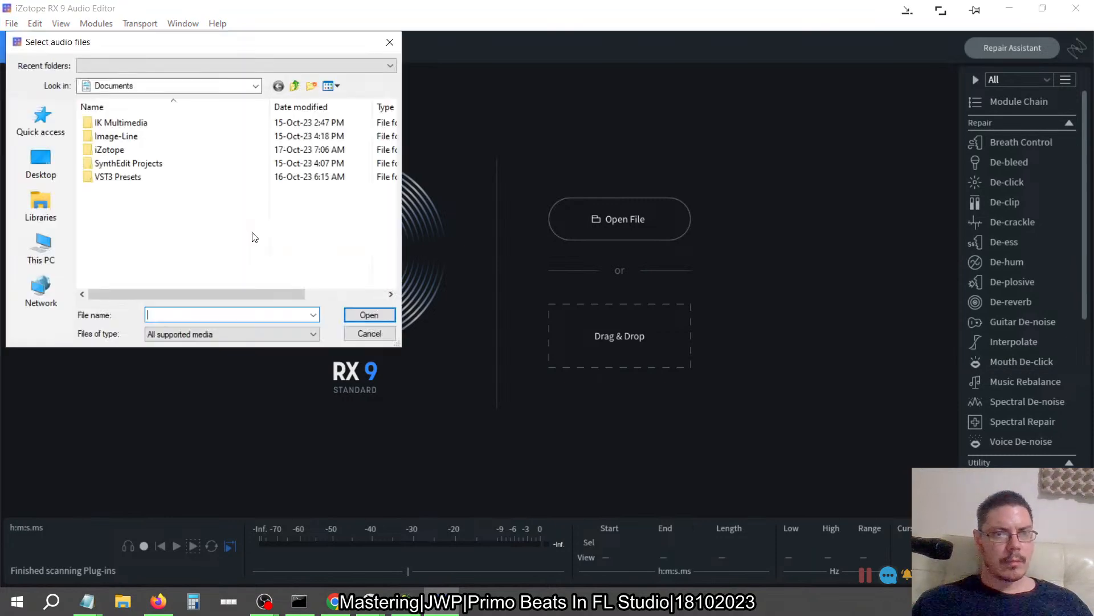
left_click(44, 112)
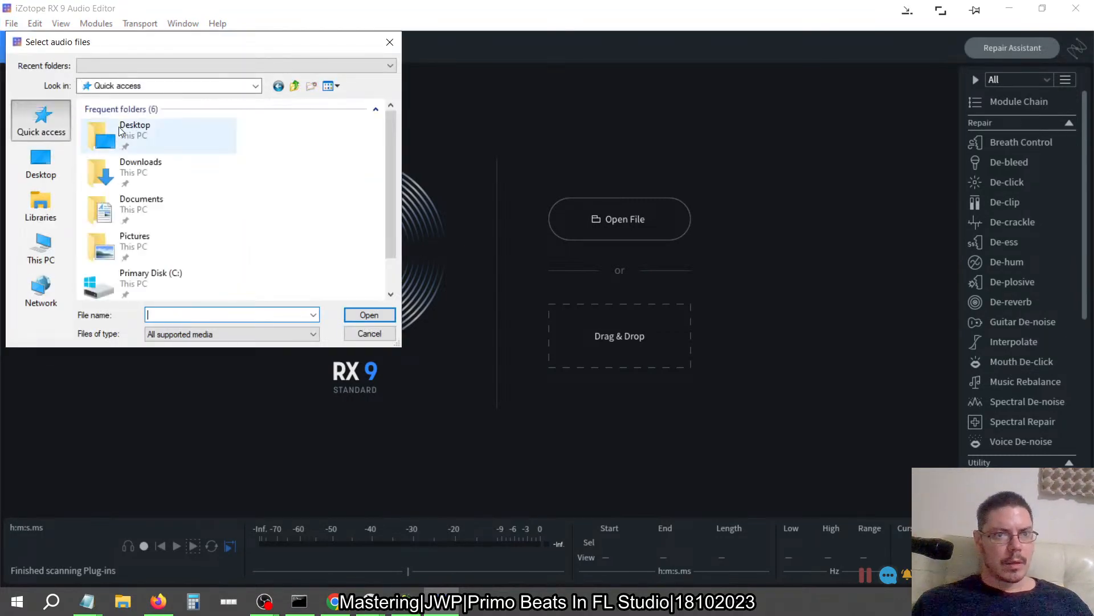
scroll(171, 245, "down", 1)
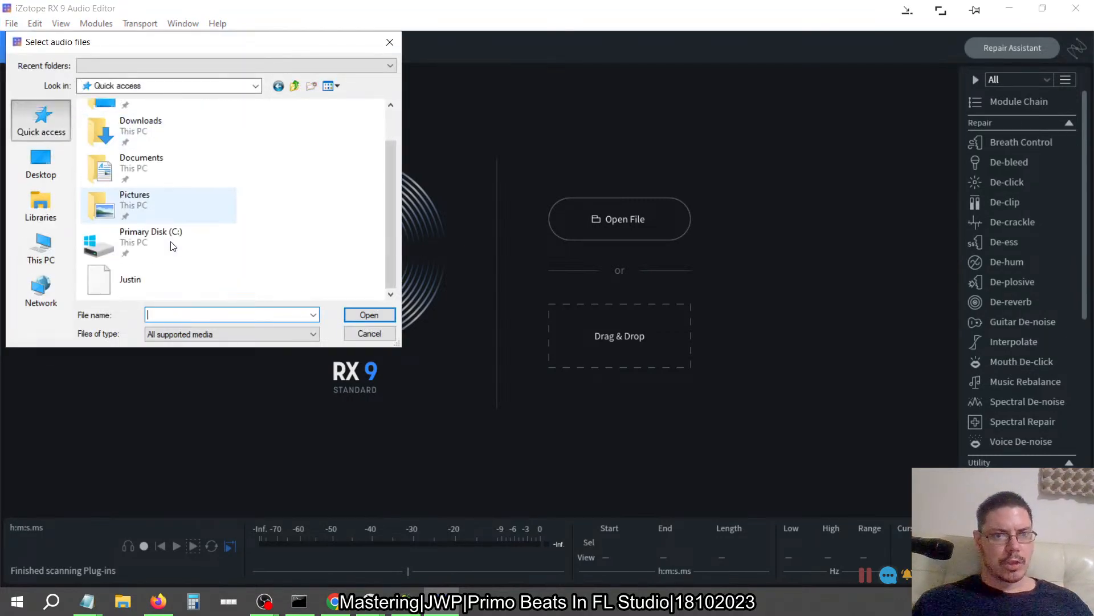
double_click(125, 235)
scroll(122, 245, "down", 1)
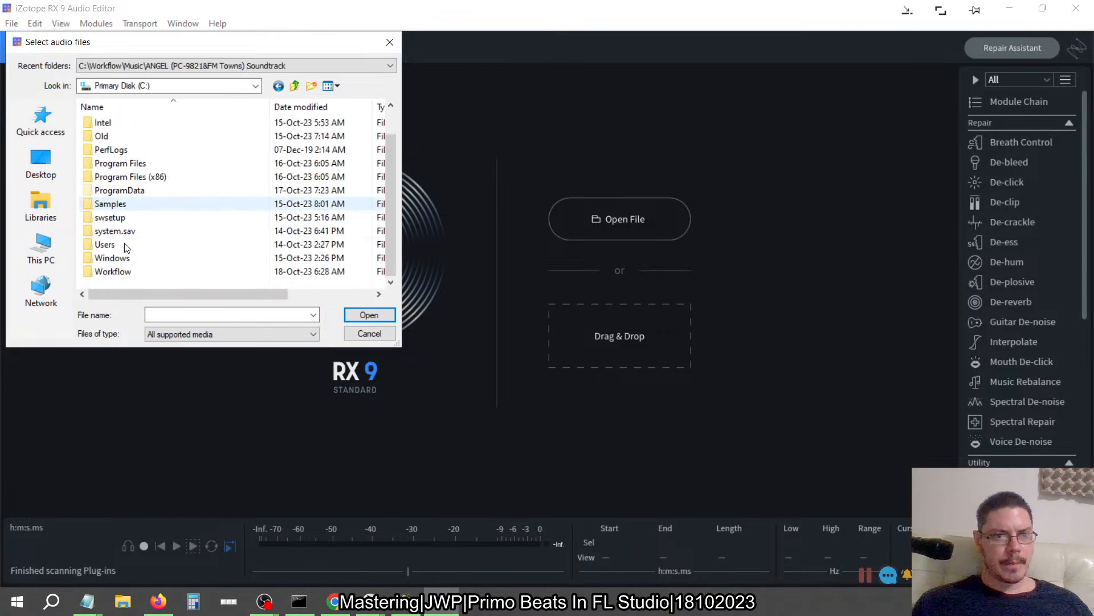
double_click(113, 272)
double_click(126, 137)
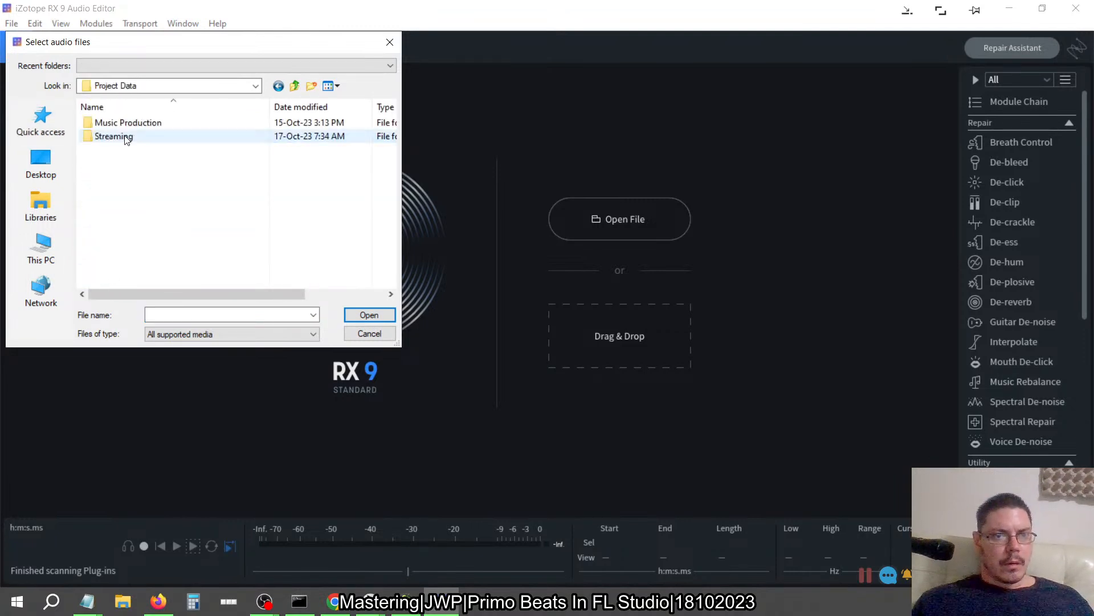
- Browse through the Music Production and Primo Beats folders to the Triplet folder inside Sillhouette Flp Data
double_click(123, 123)
double_click(127, 124)
double_click(130, 220)
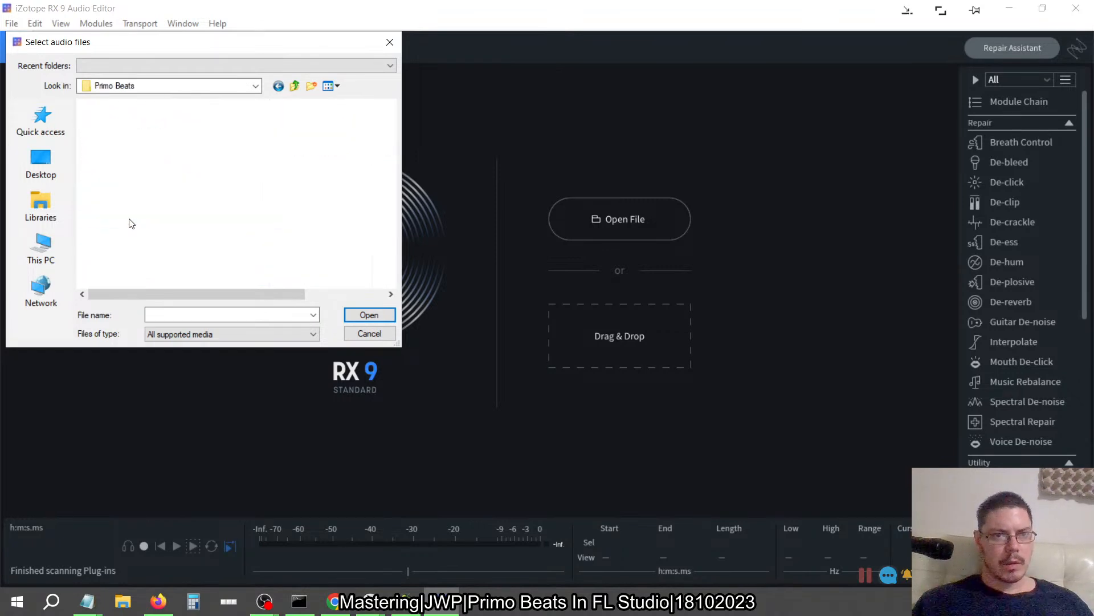
double_click(134, 137)
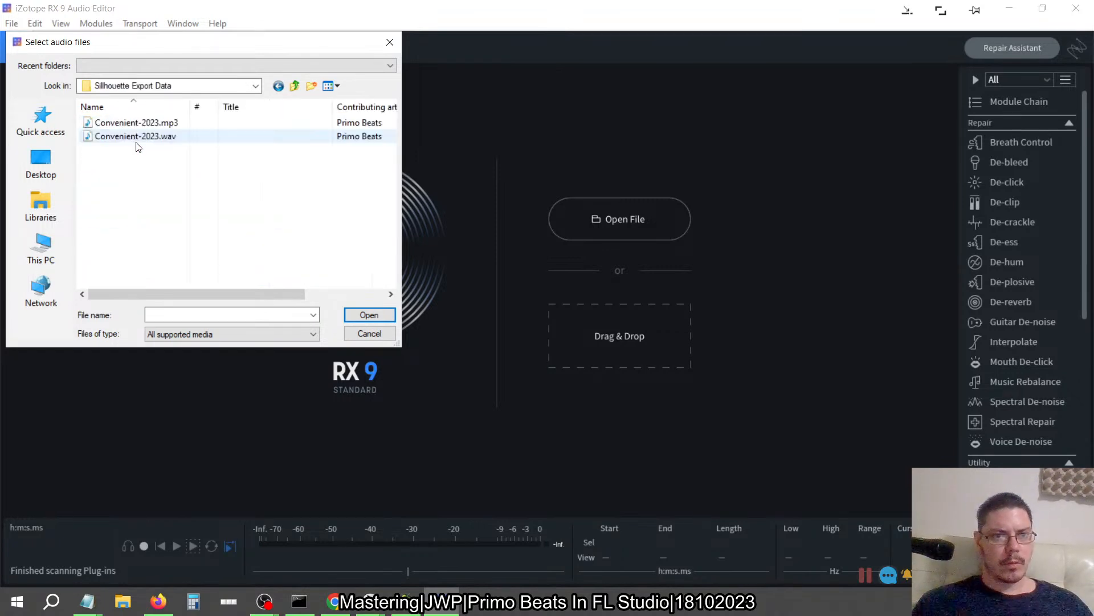
left_click(278, 86)
double_click(167, 150)
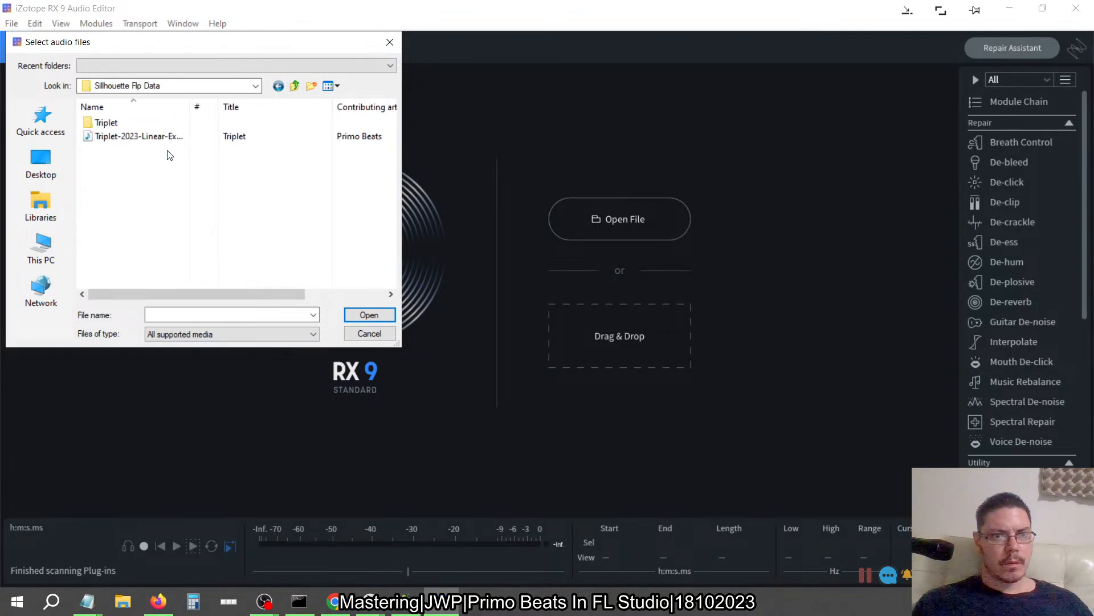
double_click(113, 123)
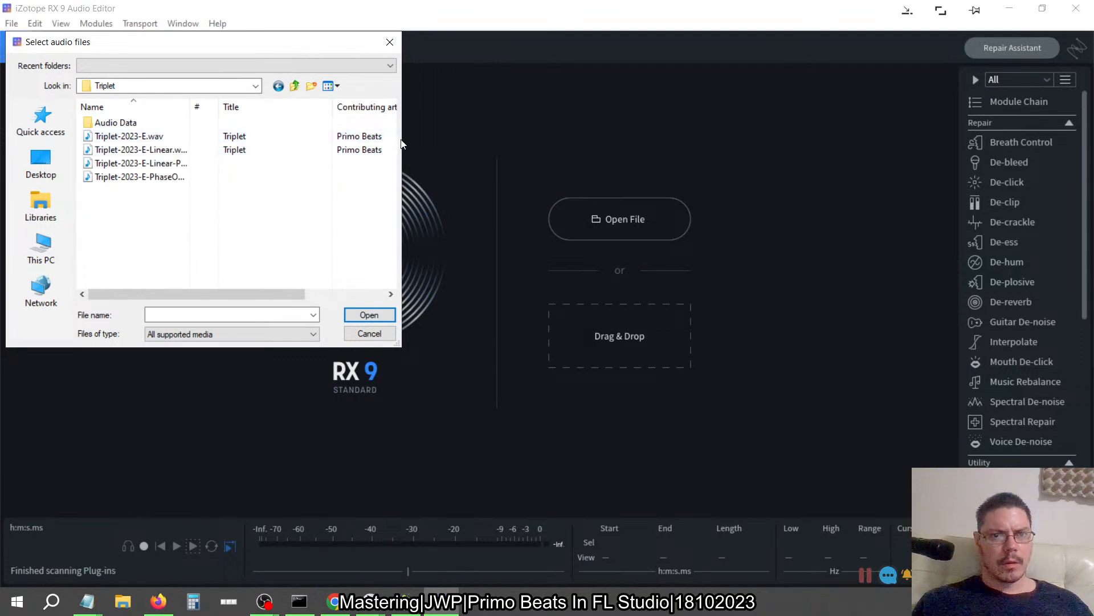
- Enlarge the file dialog, show the Date modified column for the Triplet folder and sort the files by it
right_click(213, 250)
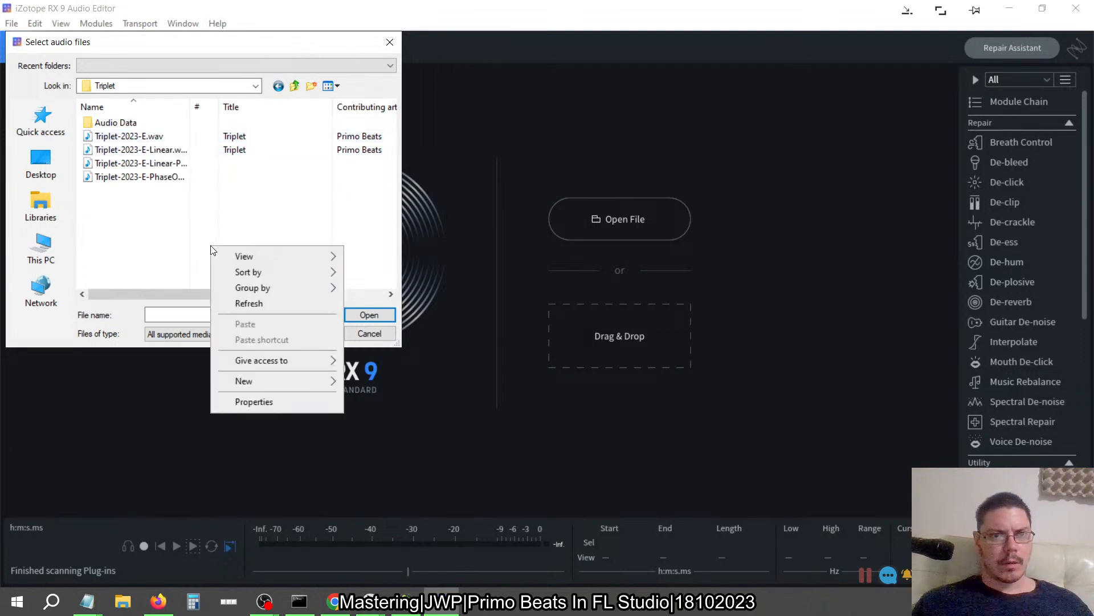
right_click(275, 102)
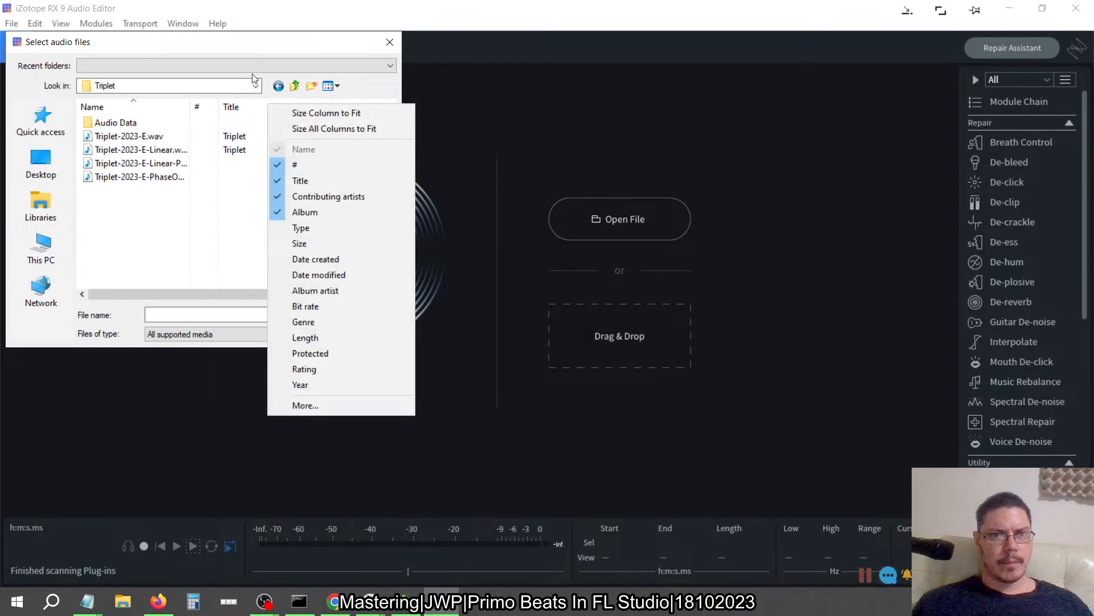
left_click(334, 274)
left_click_drag(399, 348, 713, 381)
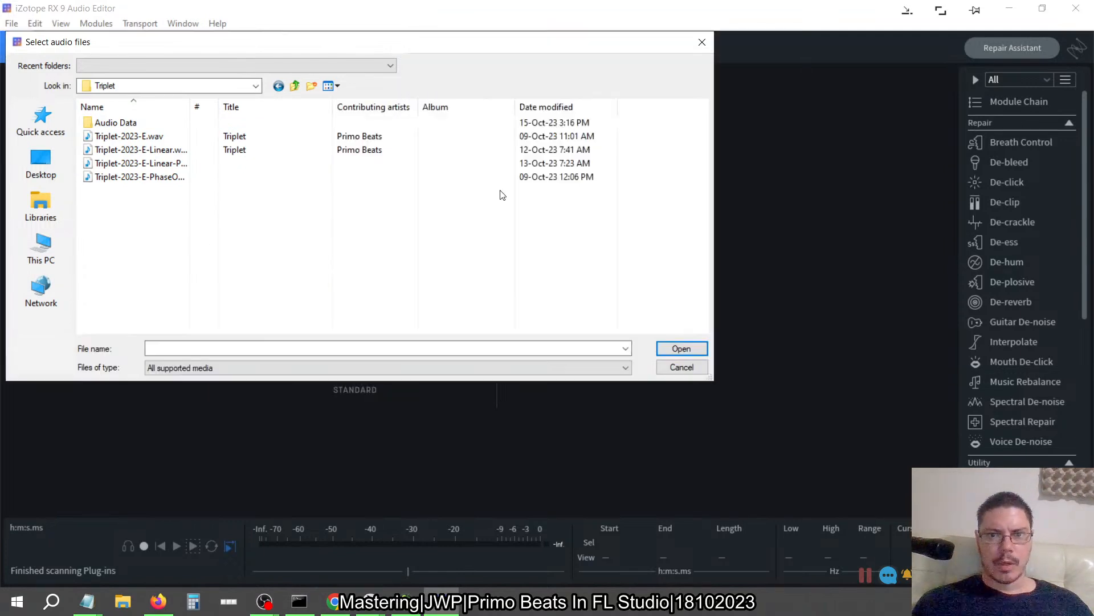
left_click(546, 106)
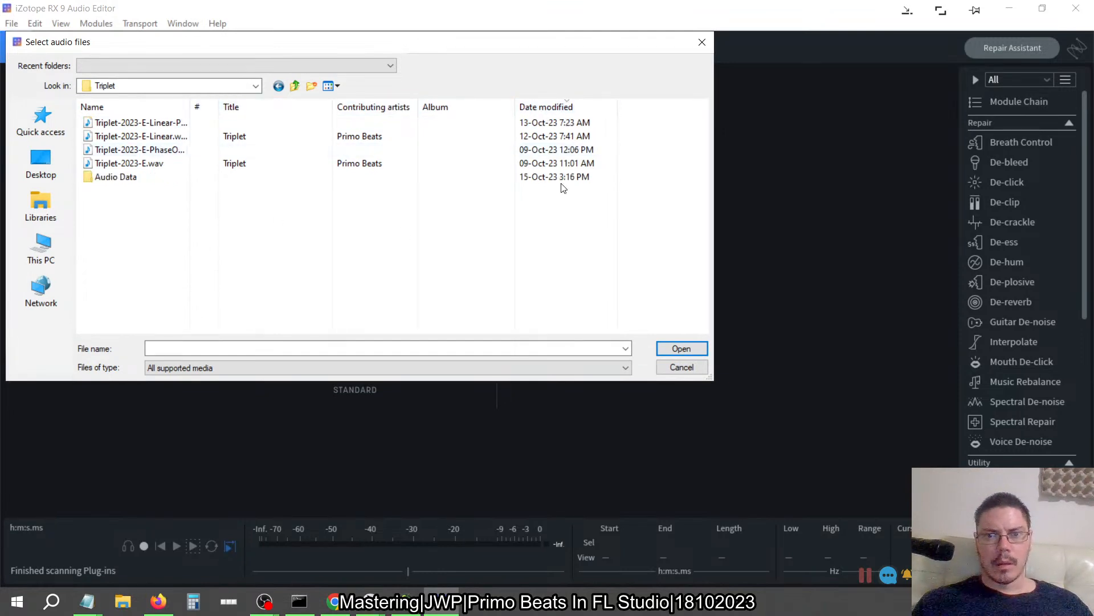
double_click(193, 104)
- Go back up to Sillhouette Flp Data, show the modification dates there and open Triplet-2023-Linear-Export.wav
left_click(296, 87)
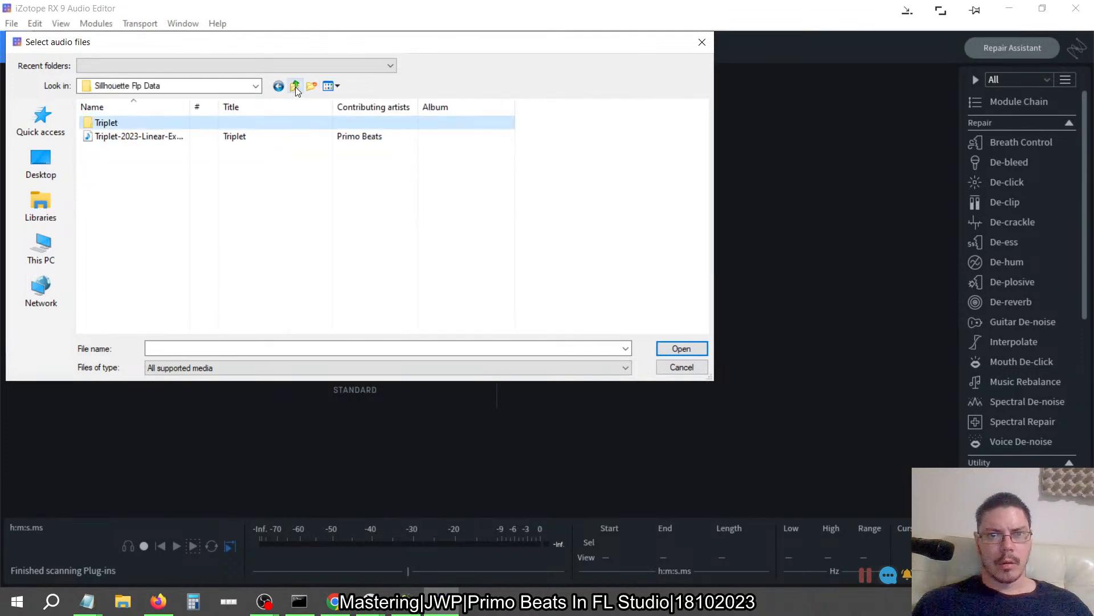
right_click(285, 107)
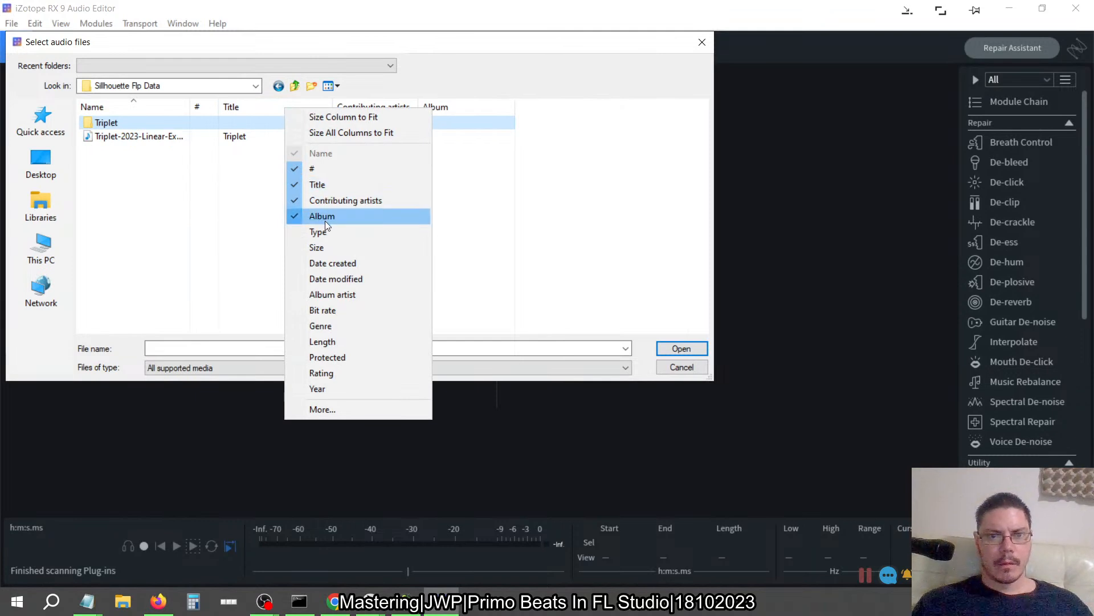
left_click(325, 279)
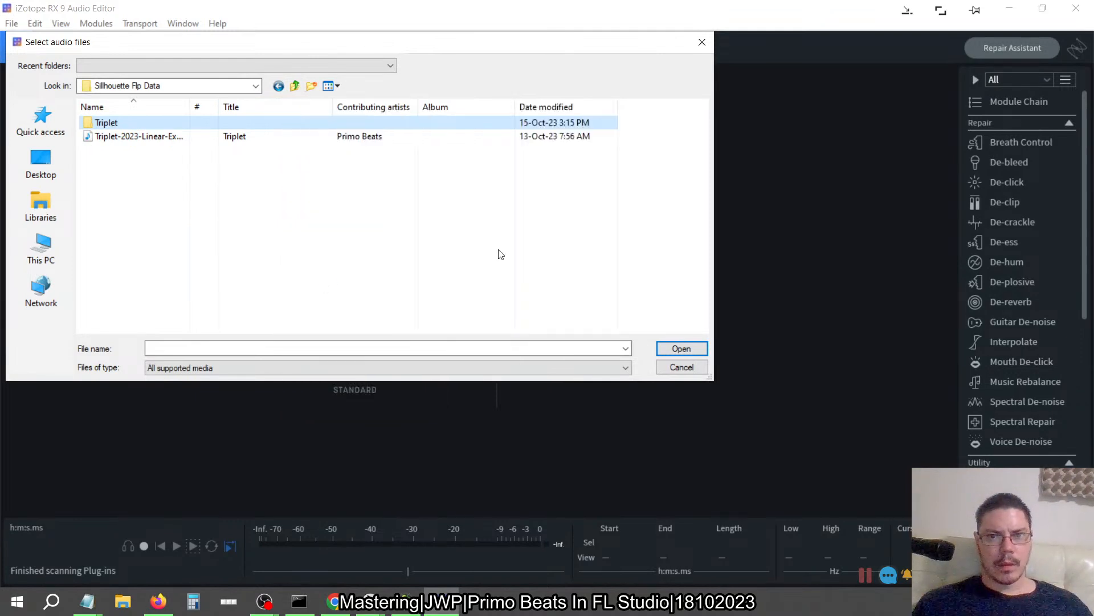
left_click(165, 136)
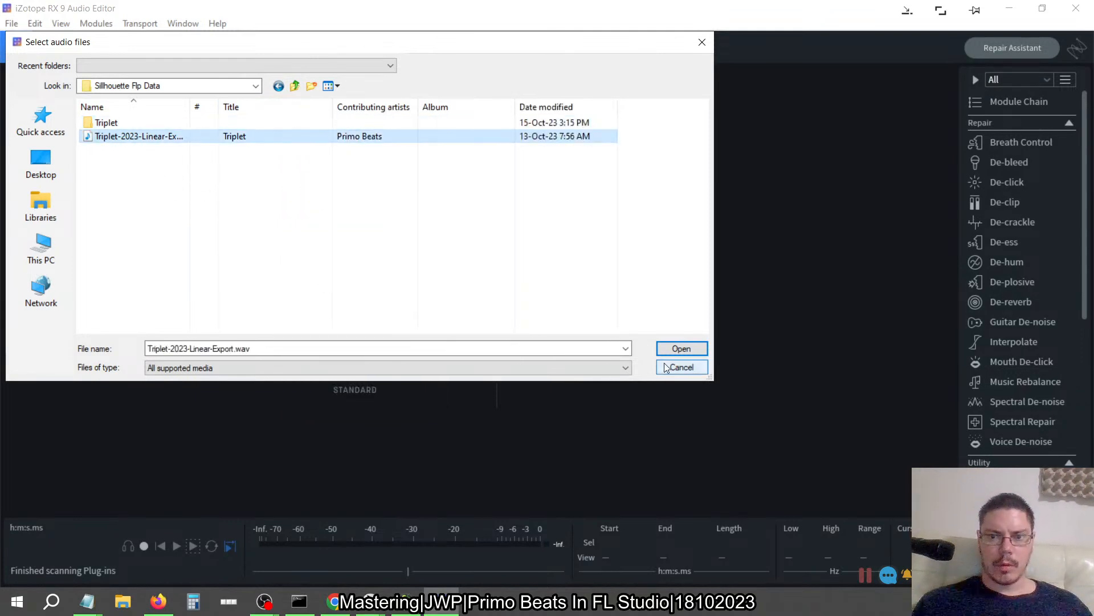
left_click(682, 348)
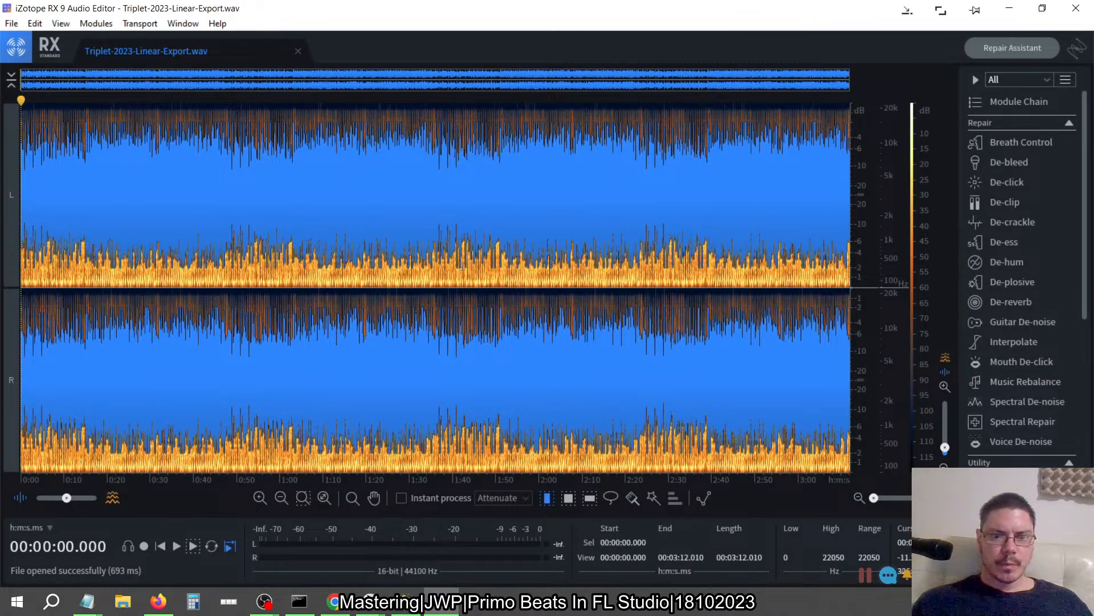
- Display the Waveform Statistics for the opened track
scroll(1026, 399, "down", 5)
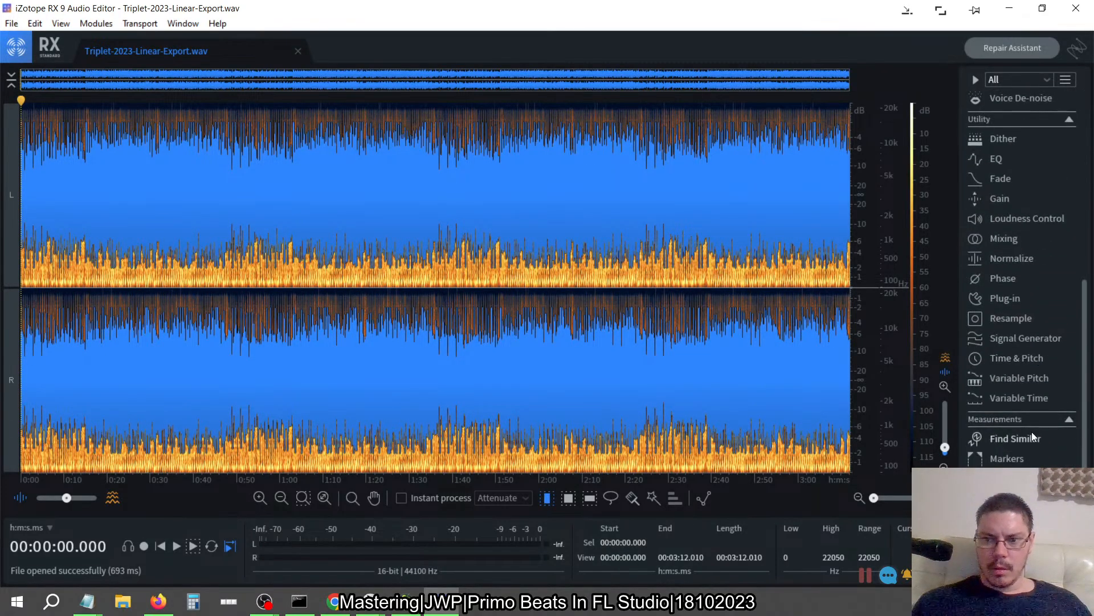
left_click(1024, 499)
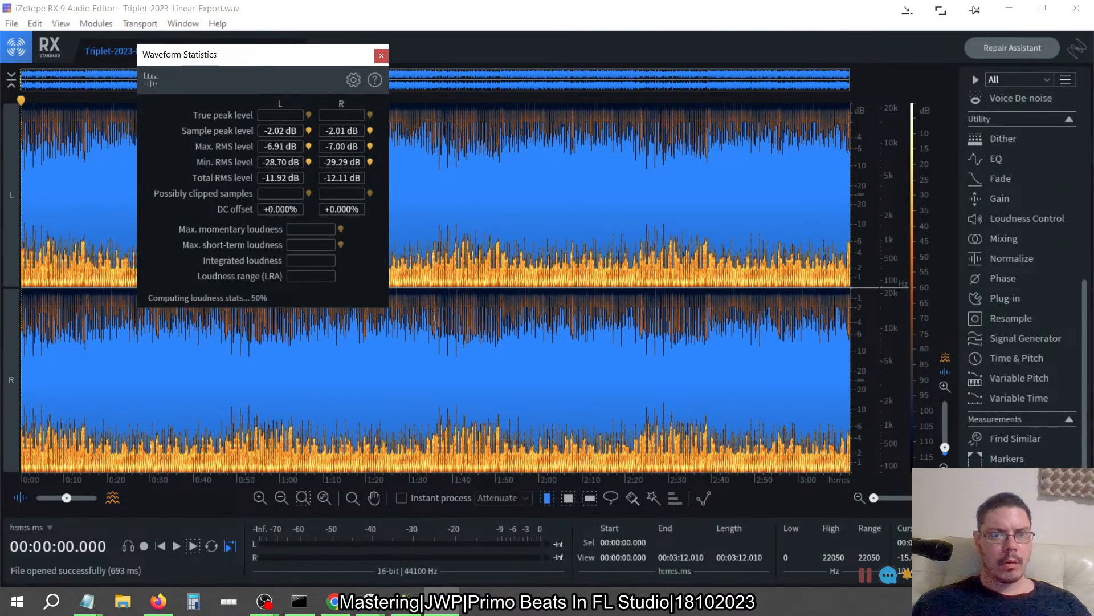
- Check the MeetMe stream in Chrome and the BandLab stream in Firefox, and return to iZotope RX 9
key("alt+Tab")
key("alt+Tab")
key("alt+Tab")
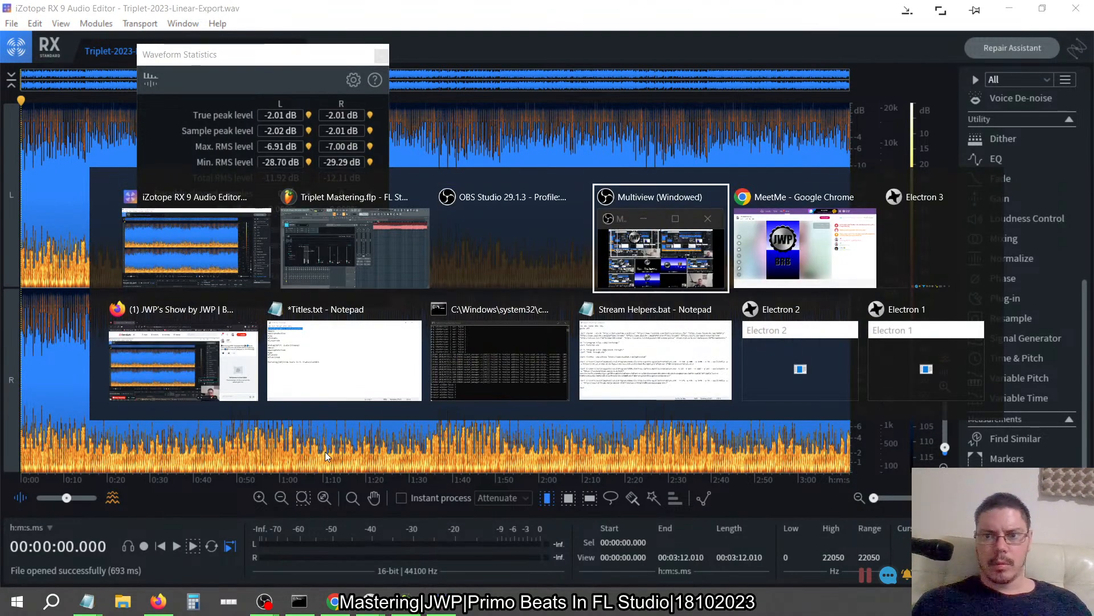
key("alt+Tab")
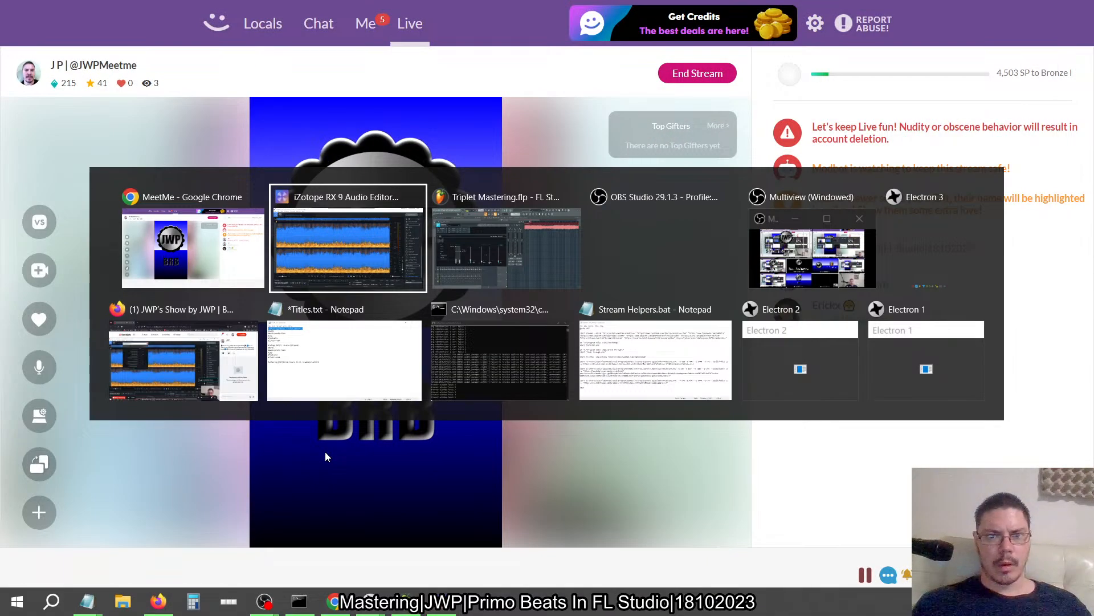
key("alt+Tab")
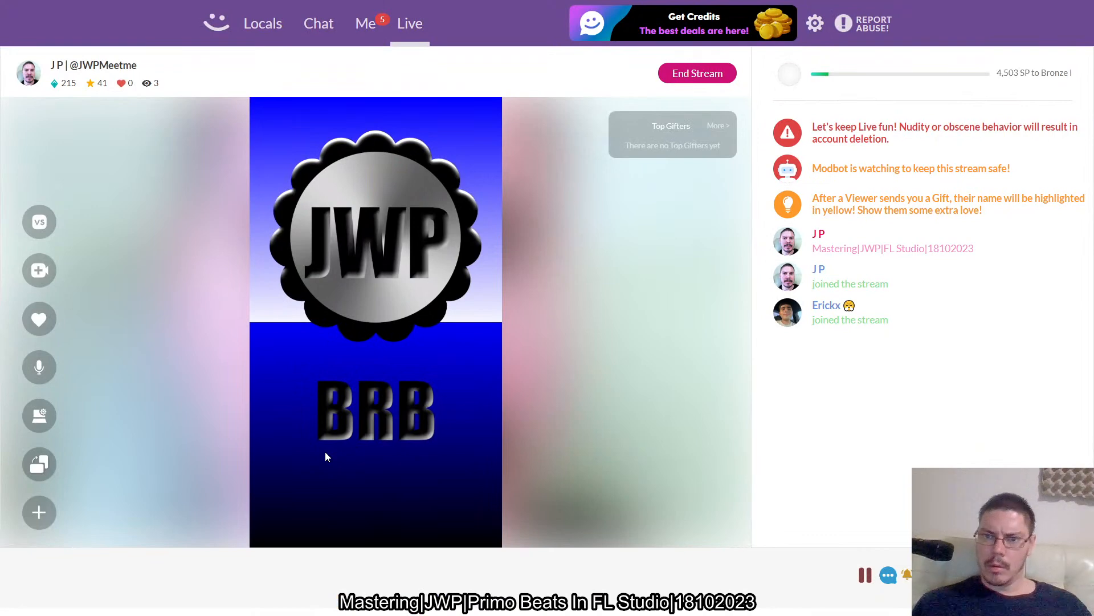
key("alt+Tab")
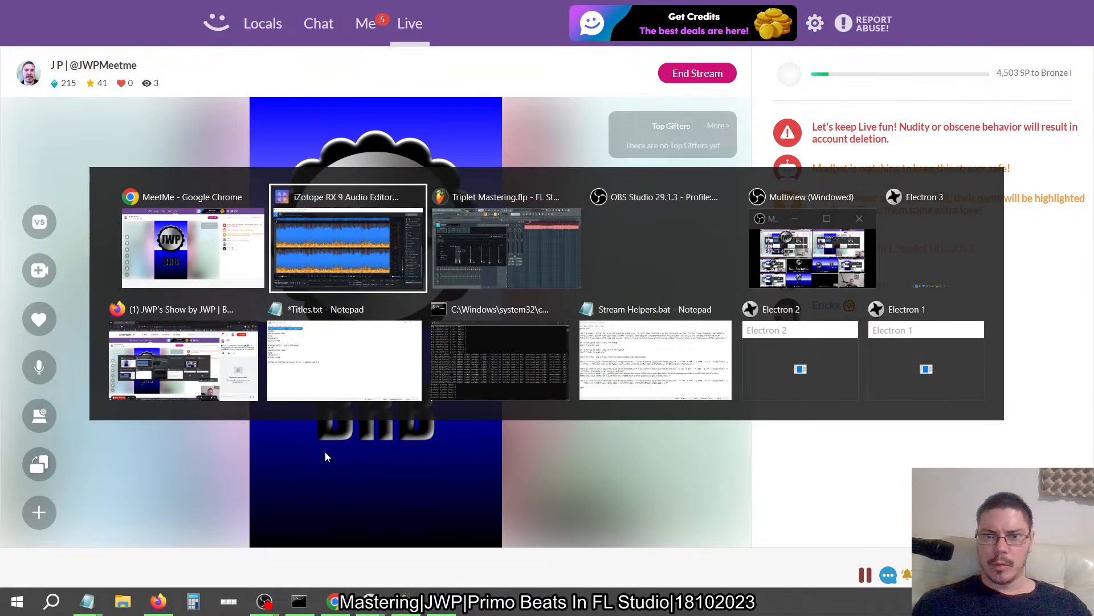
key("Tab")
key("Tab")
key("Tab")
key("Tab")
key("Tab")
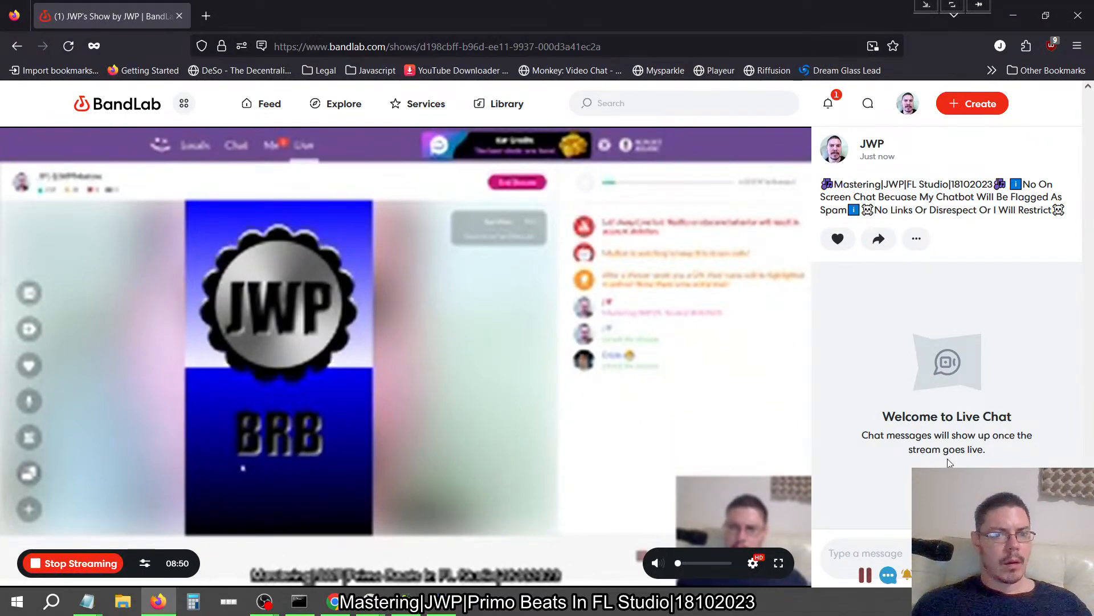
key("alt+Tab")
key("Tab")
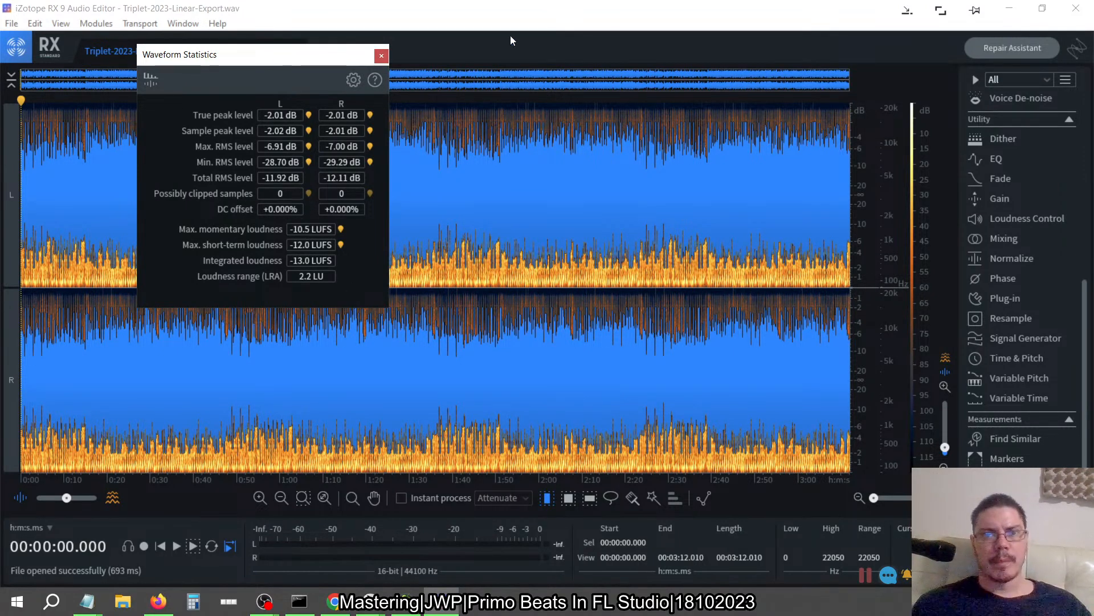
- Close the waveform statistics, try normalizing the track to a 0.00 dBFS target peak level and undo it
left_click(381, 57)
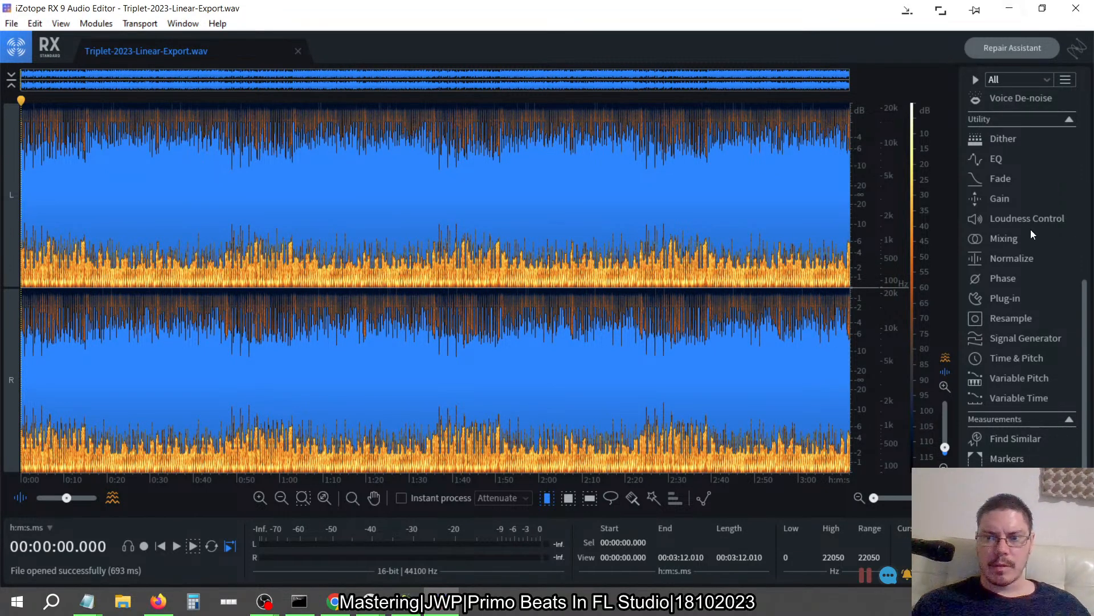
left_click(1003, 260)
left_click(923, 150)
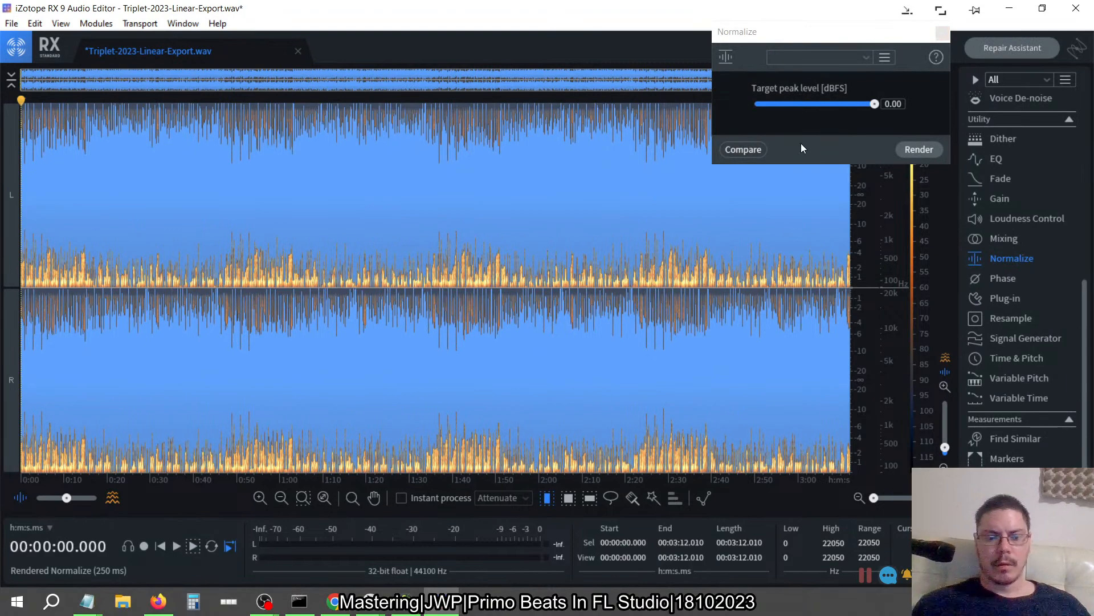
key("ctrl+s")
- Normalize the track with the CD Max Headroom preset, compare it by undoing and redoing, and close the Normalize module
left_click(866, 57)
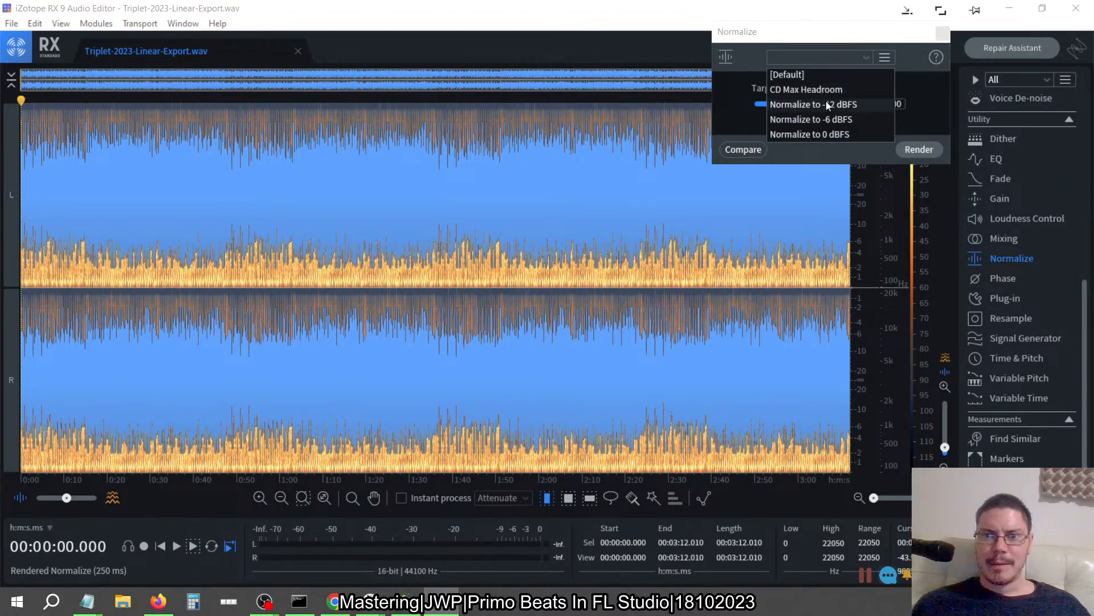
left_click(813, 91)
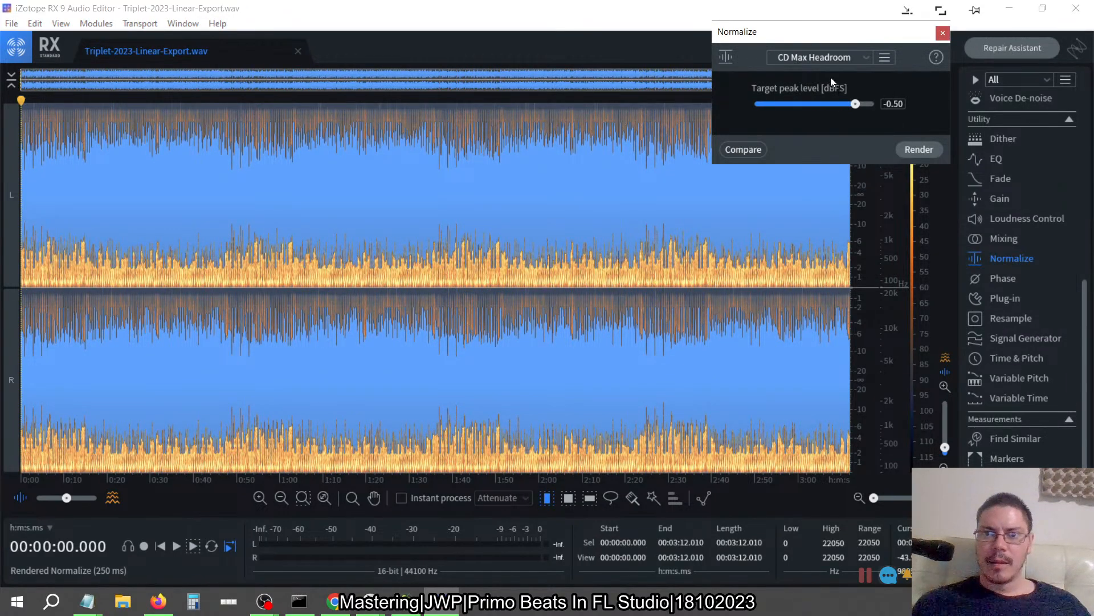
left_click(917, 149)
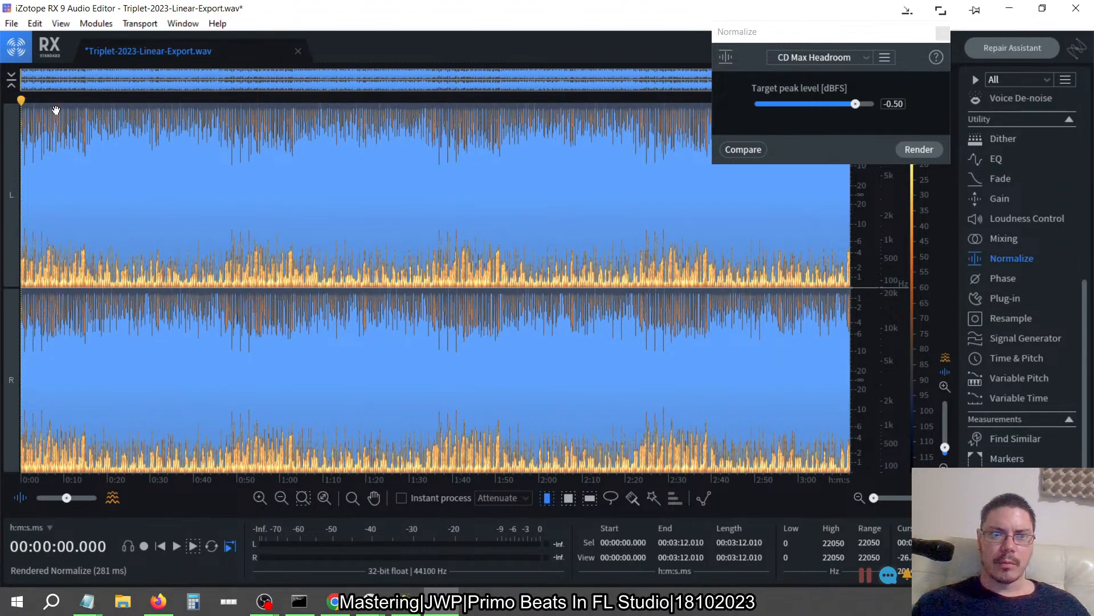
key("ctrl+z")
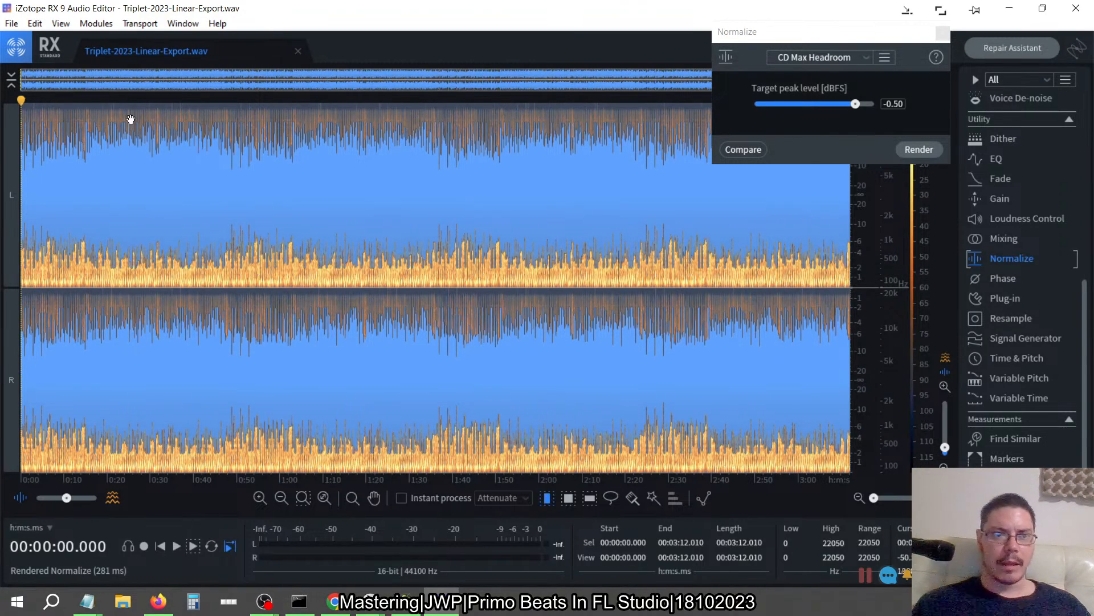
key("ctrl+shift+z")
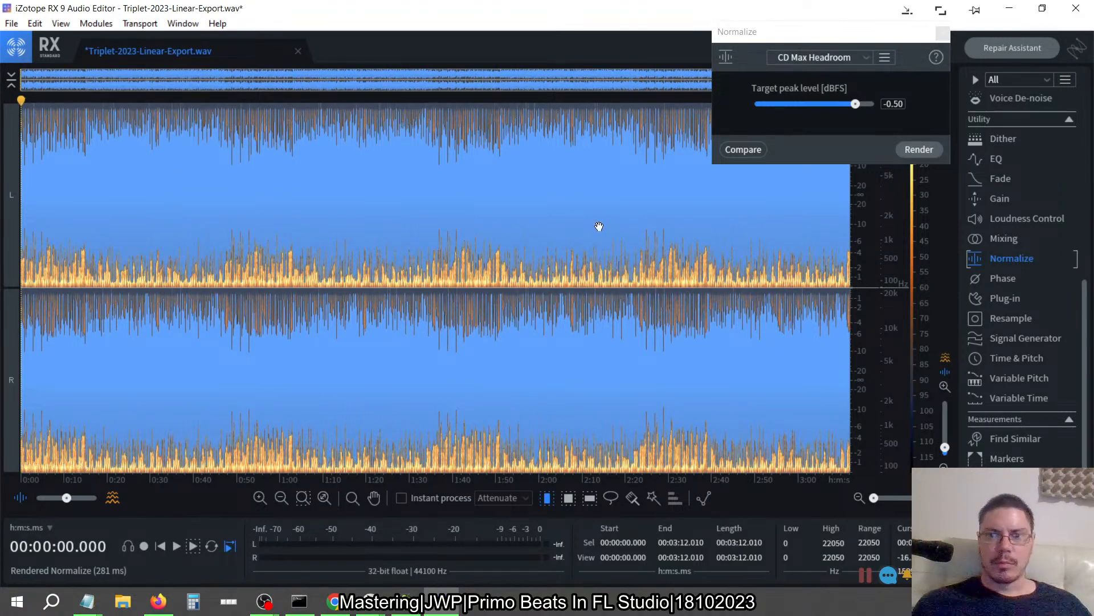
left_click(943, 34)
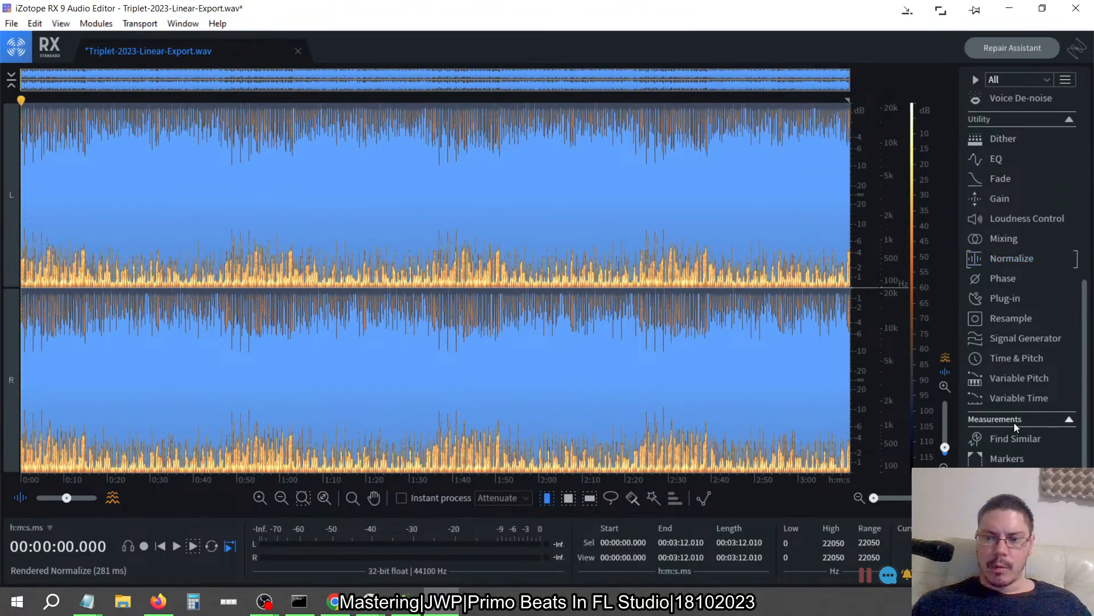
- Display the Waveform Statistics for the normalized track, check FL Studio and the BandLab stream in Firefox, and return to iZotope RX 9
key("alt+shift+w")
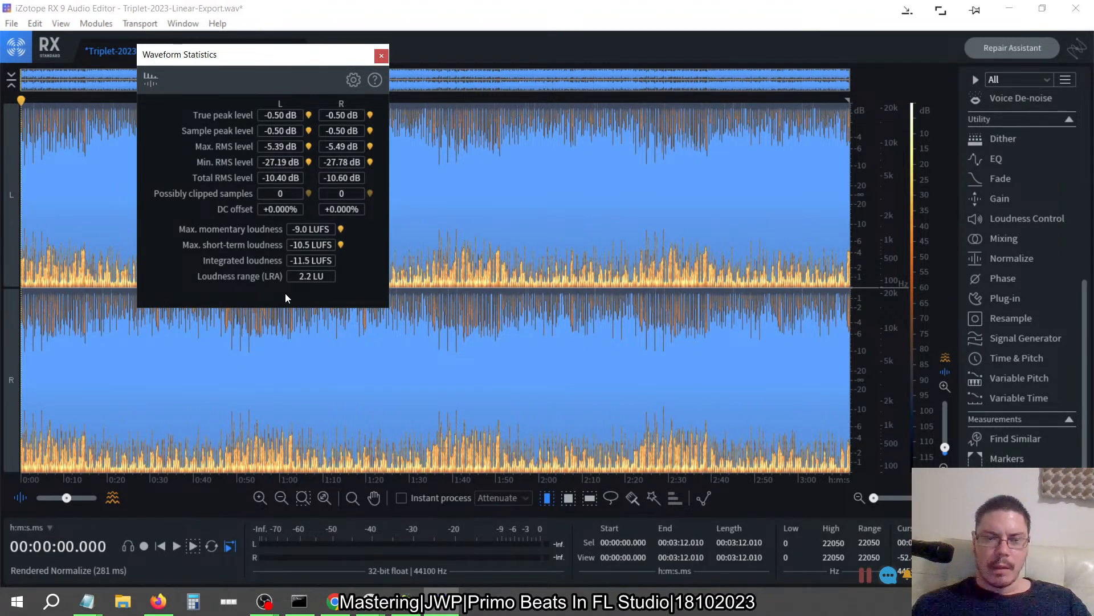
key("alt+Tab")
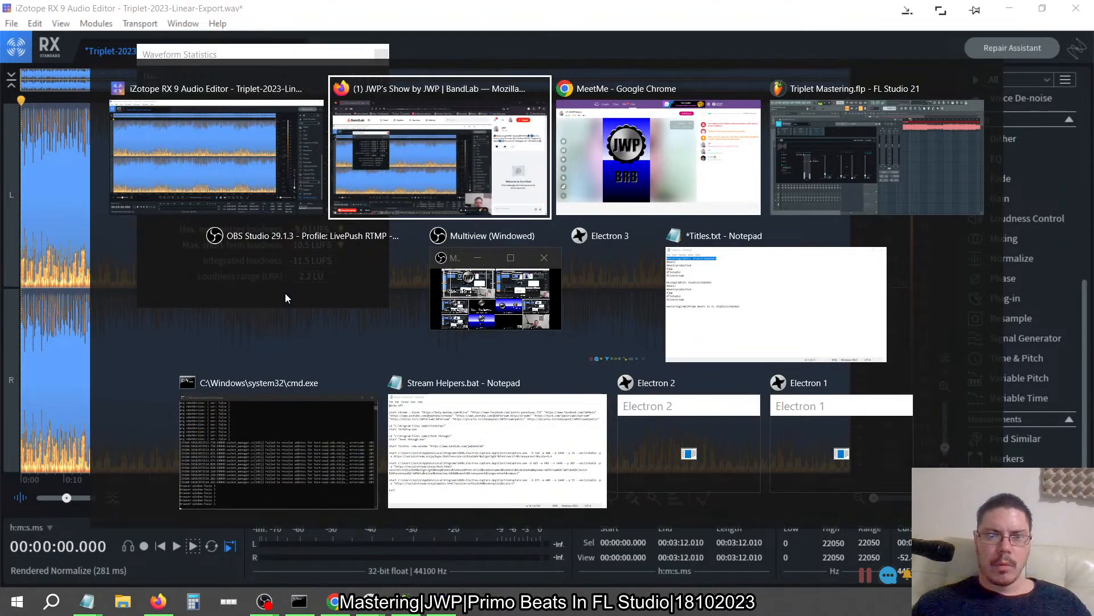
key("alt+Tab")
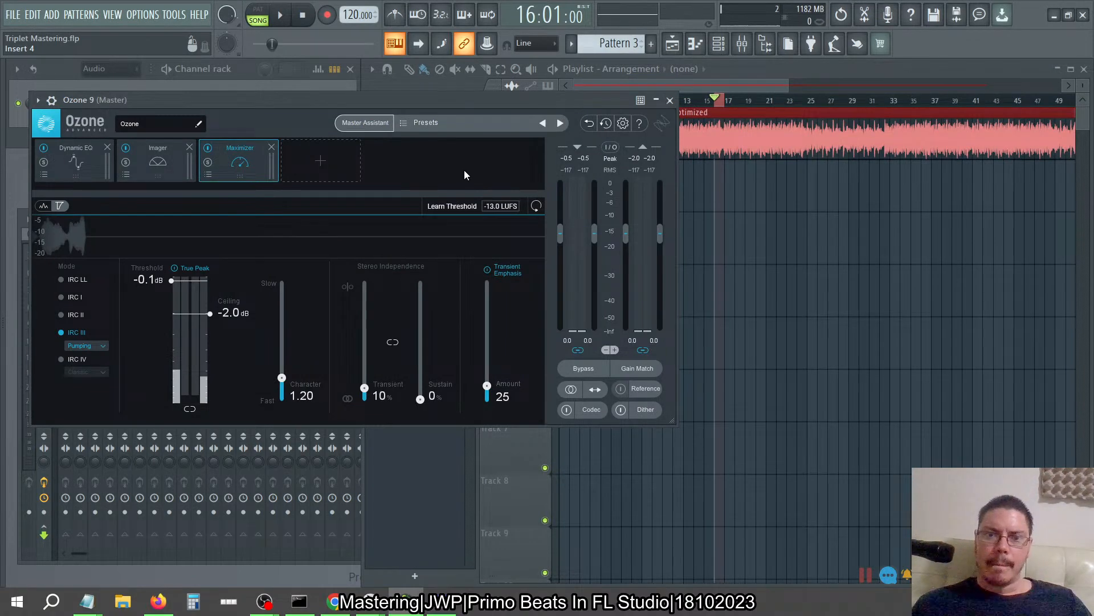
key("alt+Tab")
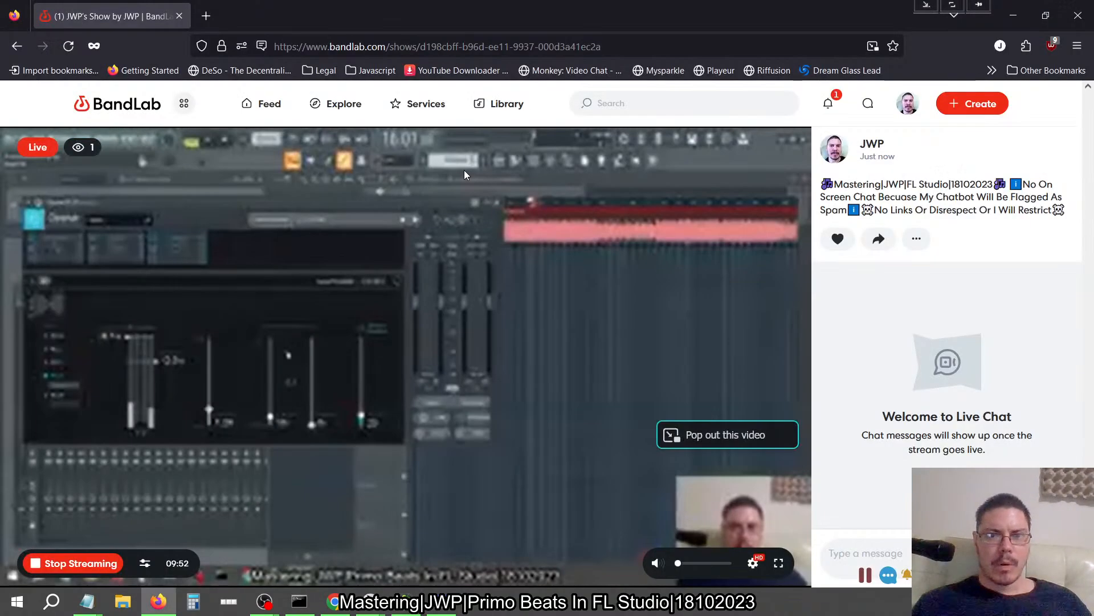
key("alt+Tab")
key("alt+Tab")
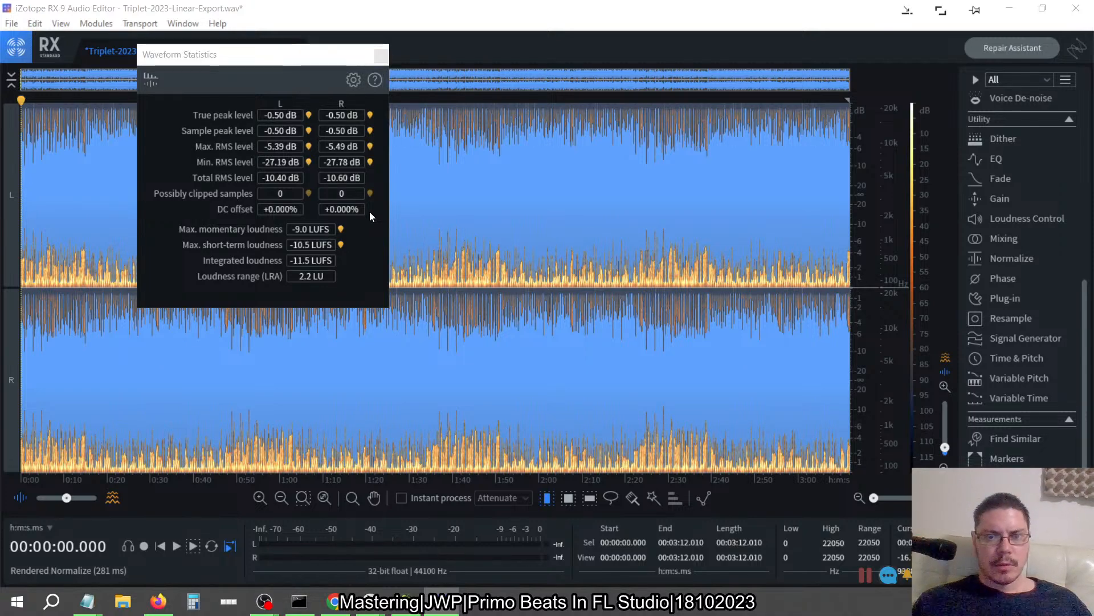
- Compare the waveform statistics with the Ozone 9 Maximizer settings in FL Studio, and close the statistics in iZotope RX 9
key("alt+Tab")
key("alt+Tab")
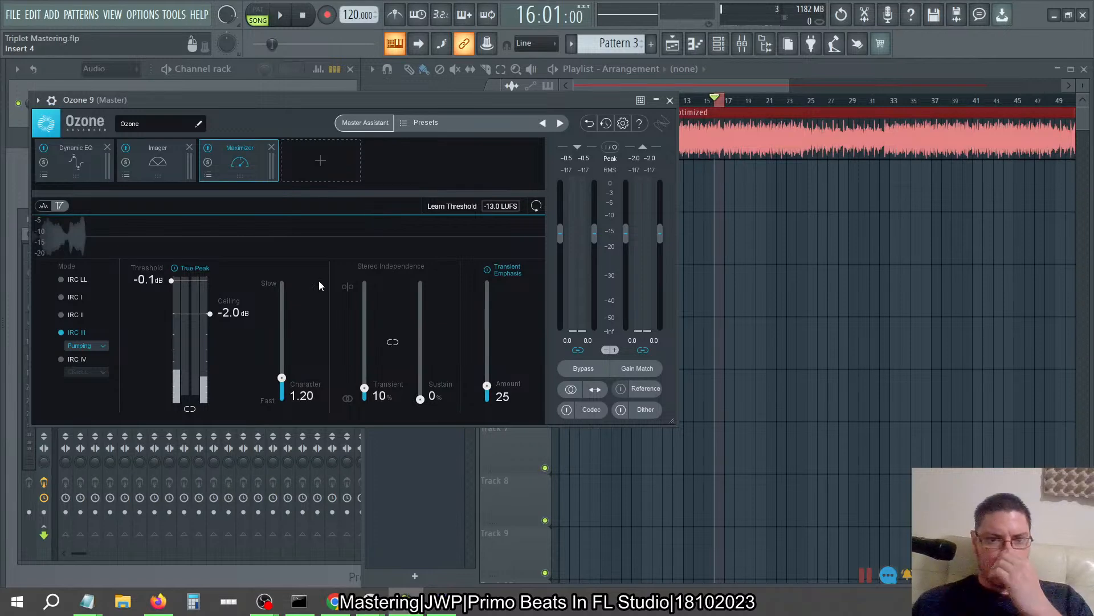
key("alt+Tab")
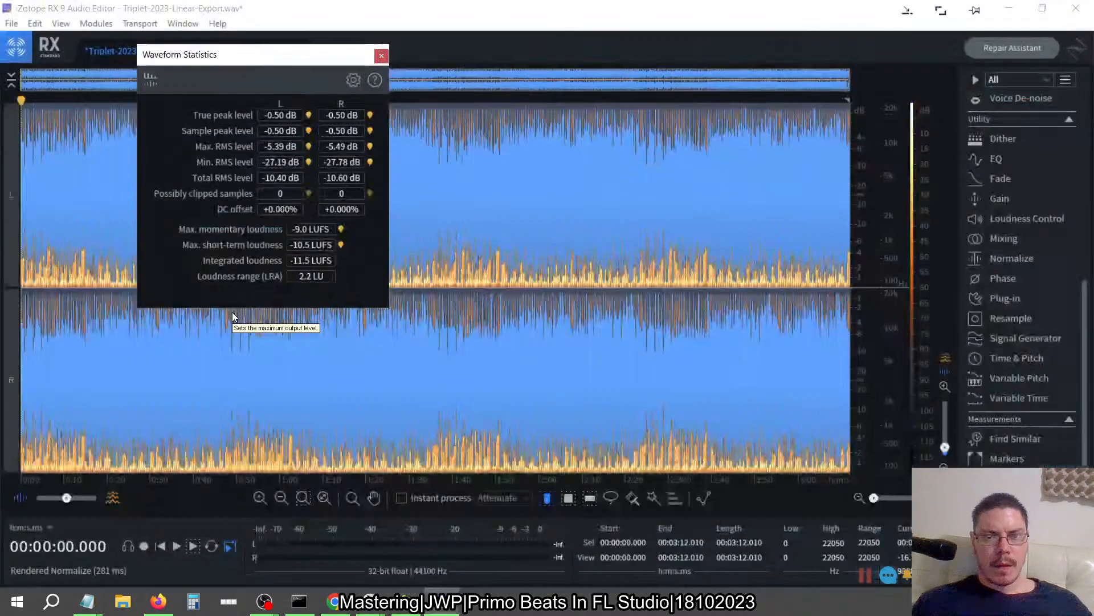
left_click(382, 56)
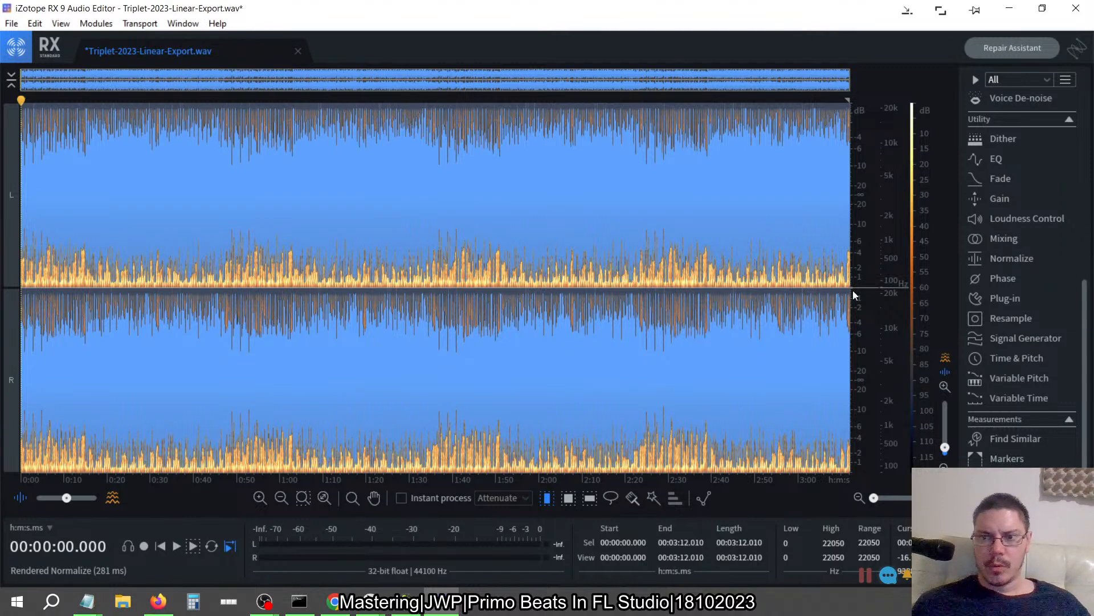
- Switch to FL Studio and set the Ozone 9 Maximizer's ceiling to -0.5 dB
key("alt+Tab")
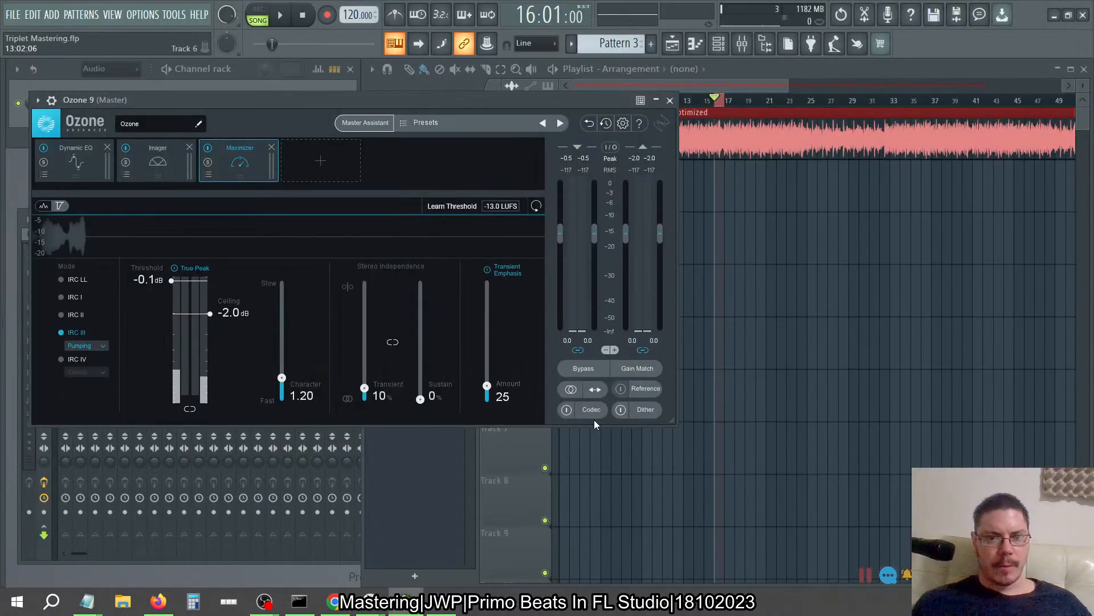
double_click(227, 313)
type("-")
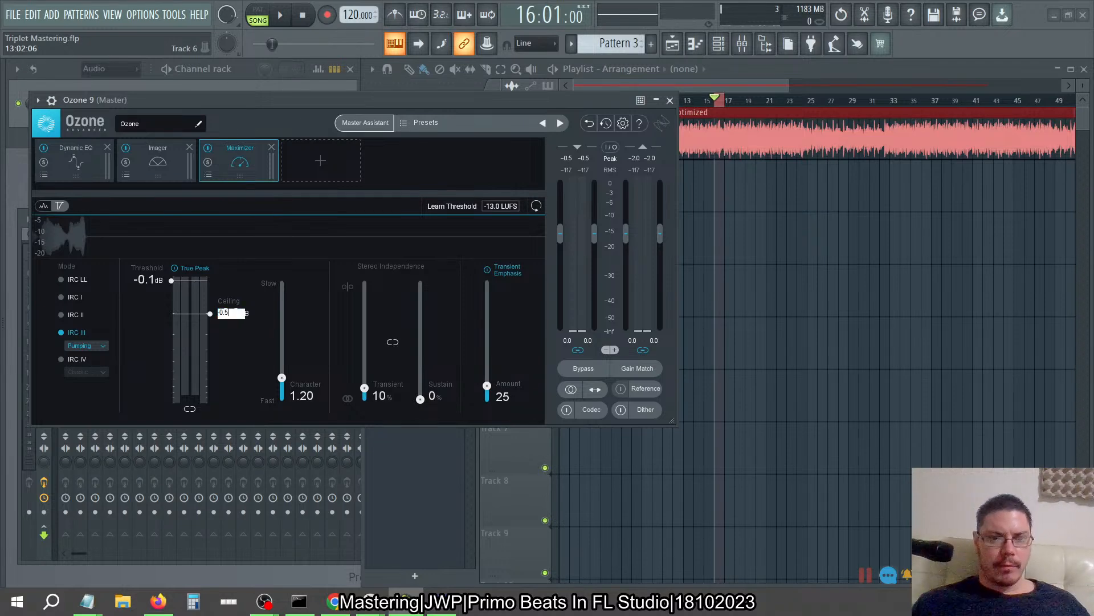
type("0.5")
key("Return")
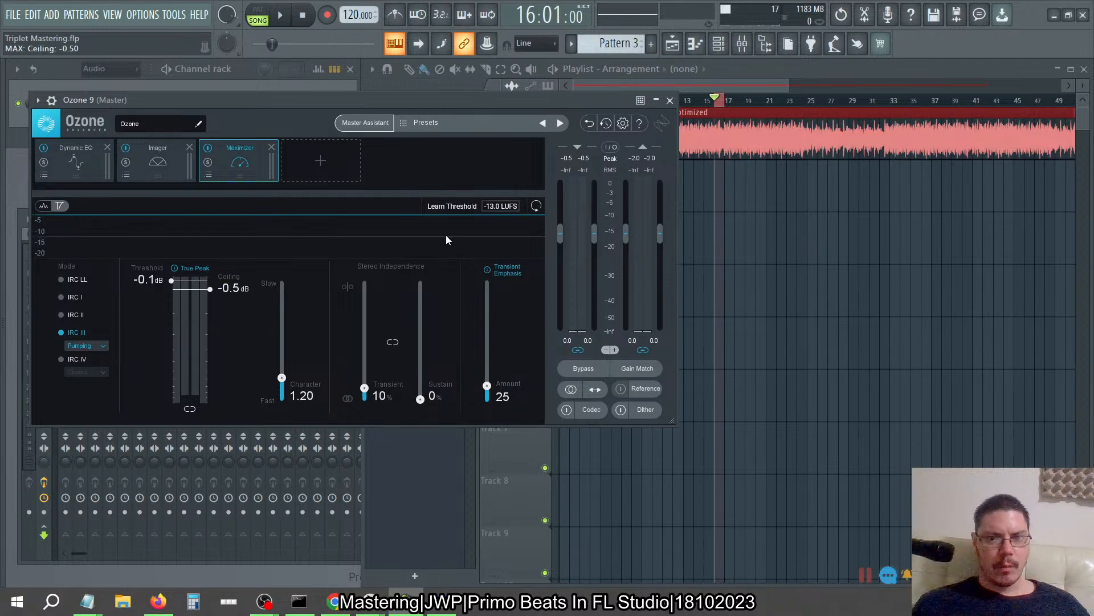
- Reopen the Waveform Statistics in iZotope RX 9 and compare the loudness levels with the Maximizer settings in FL Studio
key("alt+Tab")
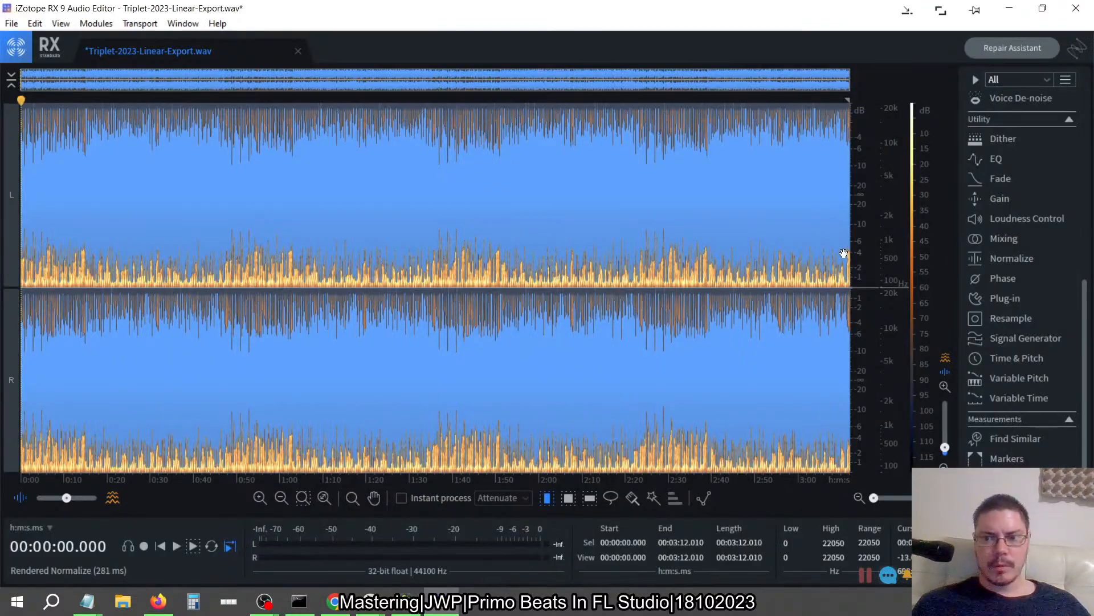
left_click(1035, 498)
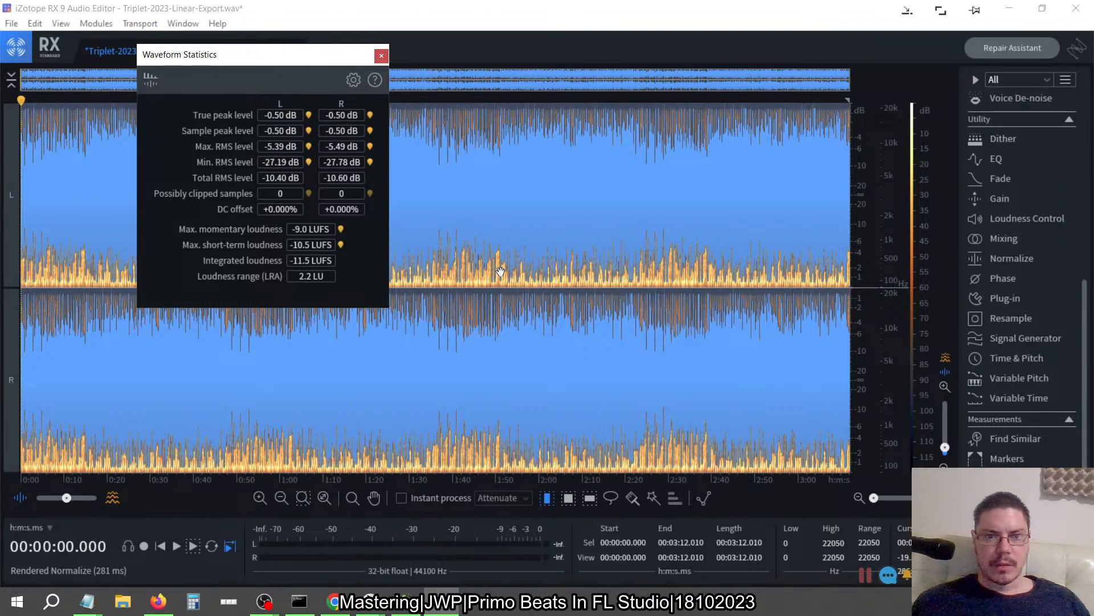
key("alt+Tab")
key("alt+Tab")
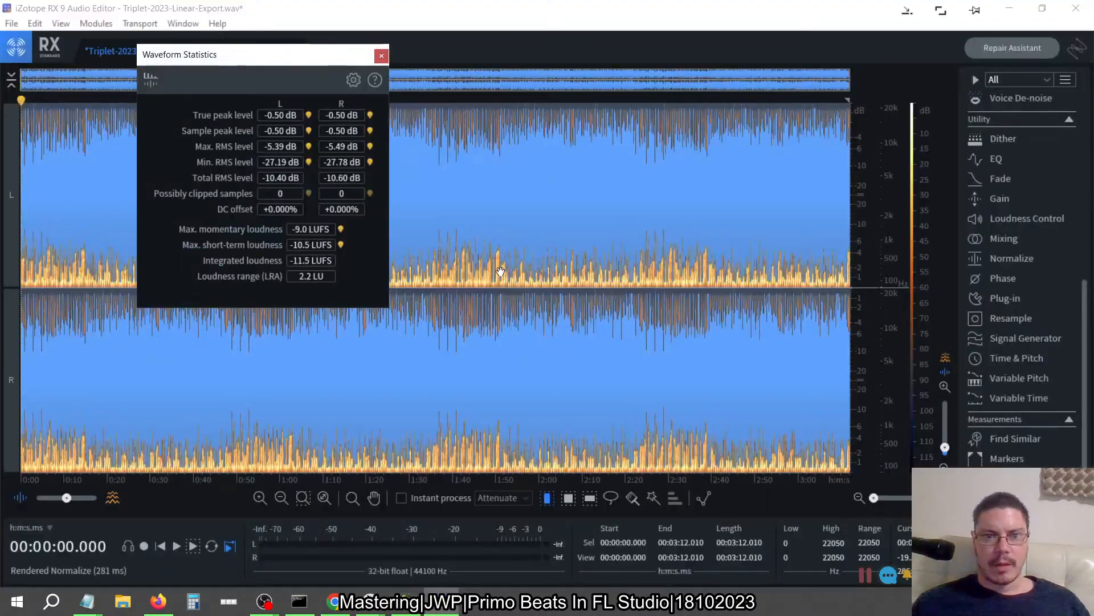
key("alt+Tab")
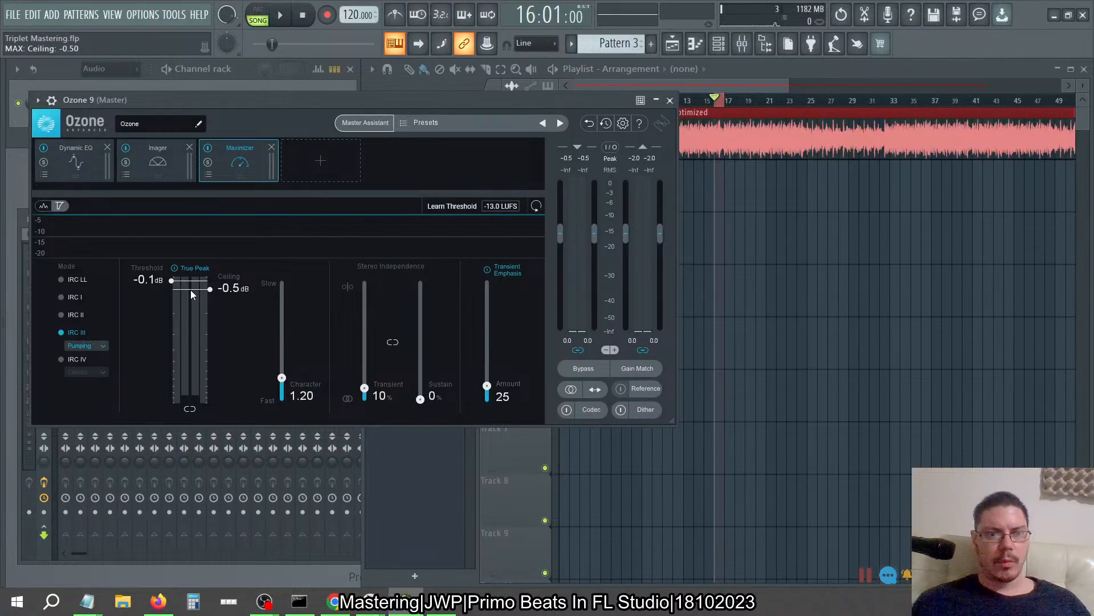
key("alt+Tab")
key("alt+Tab")
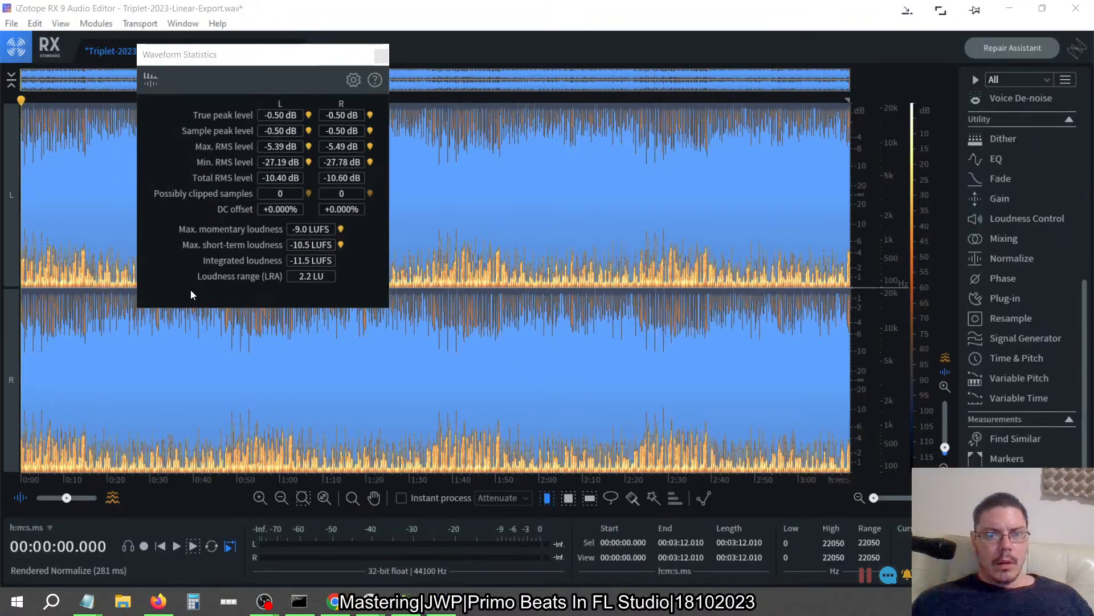
- In FL Studio, set the Maximizer's Learn Threshold target to -11.5 LUFS and start threshold learning with the track playing
double_click(493, 206)
type("-11.5")
key("Return")
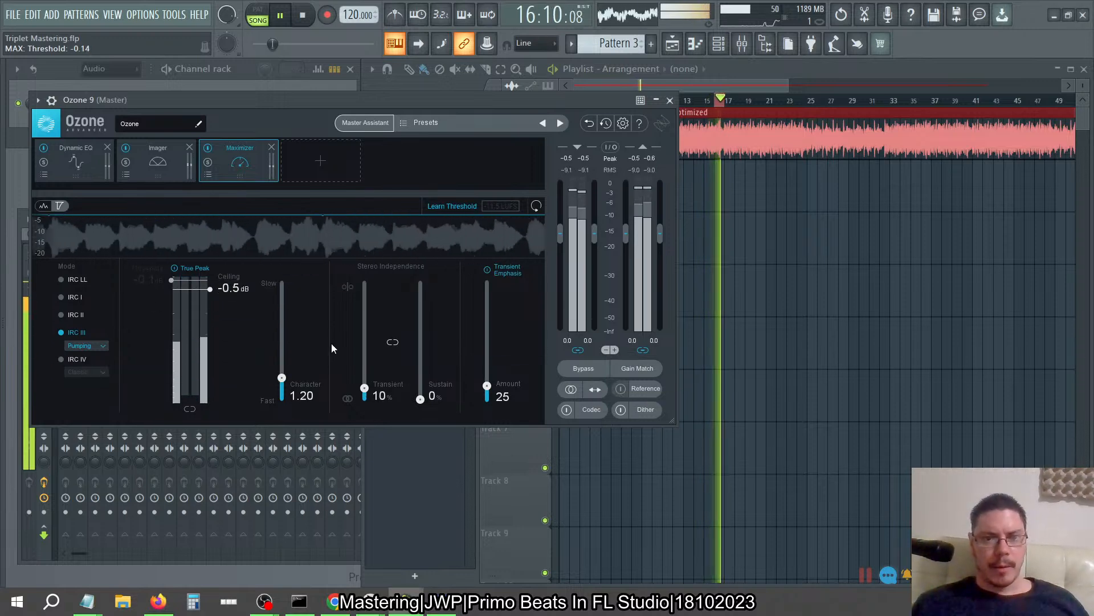
- Set the Maximizer's ceiling to -2.0 dB and play the track while it learns the threshold, stopping and replaying it once
double_click(230, 288)
type("-2")
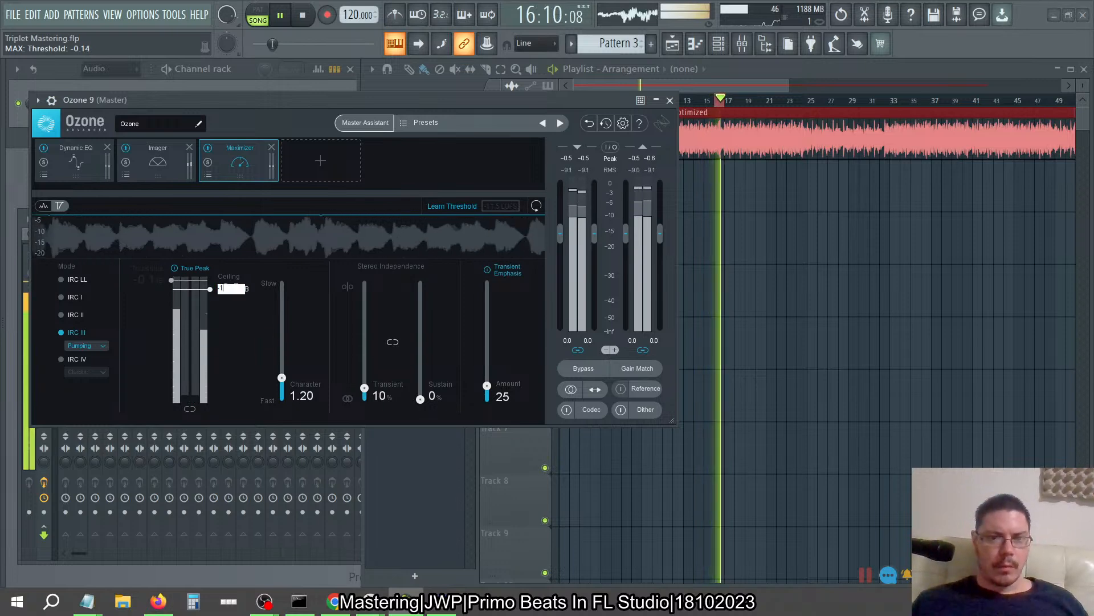
key("Return")
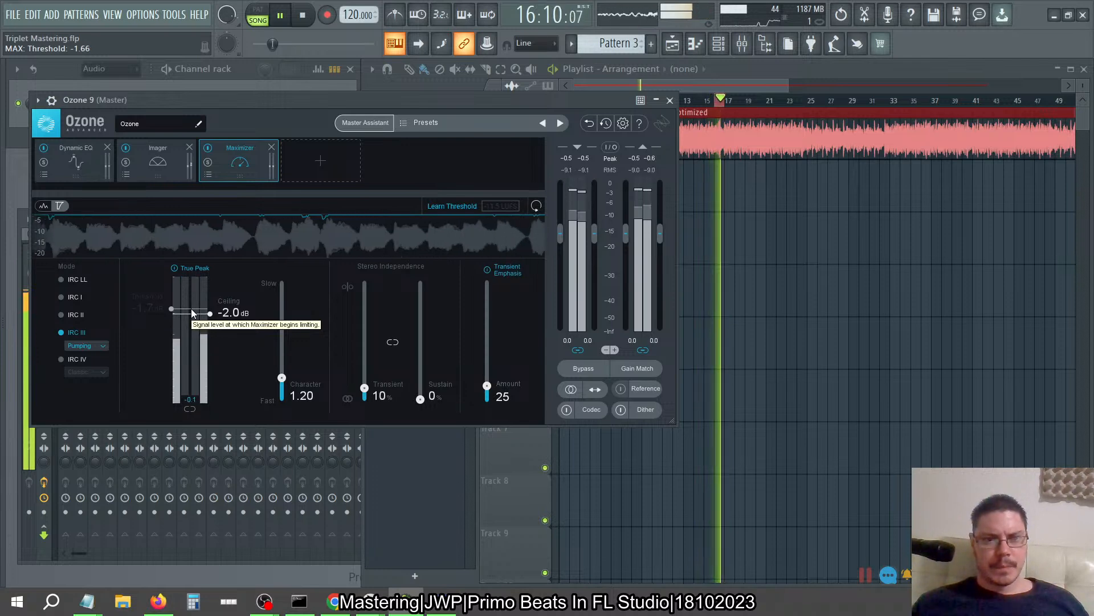
left_click(302, 16)
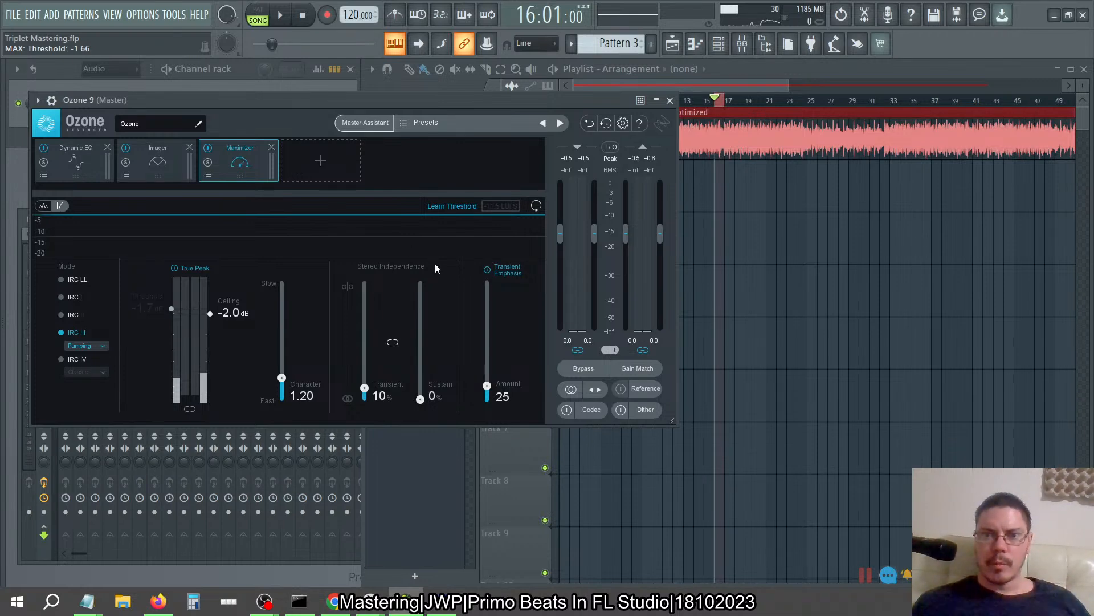
key("space")
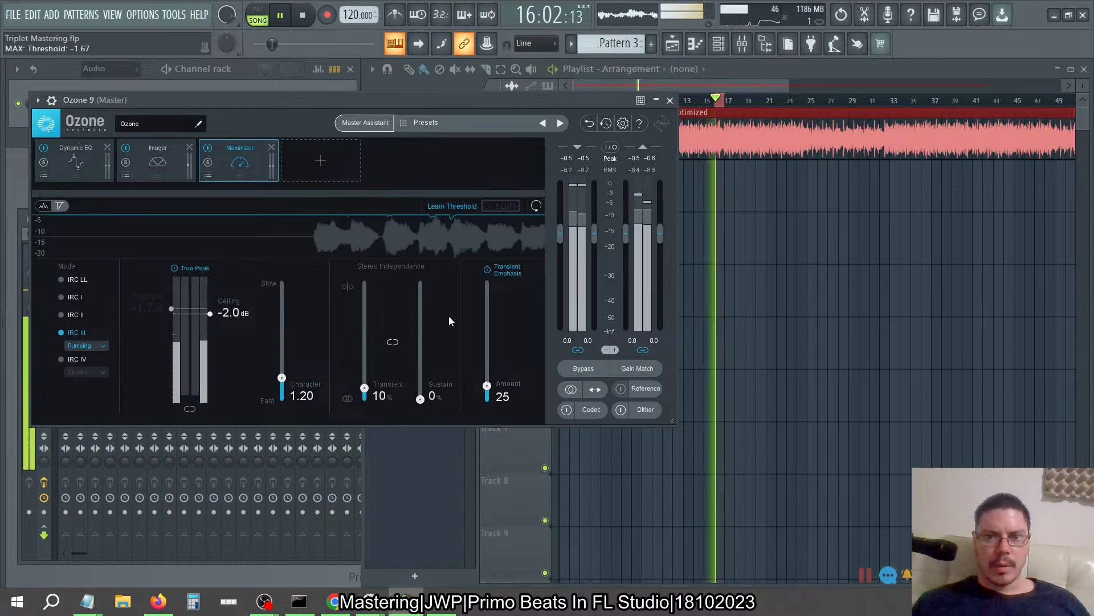
left_click(298, 18)
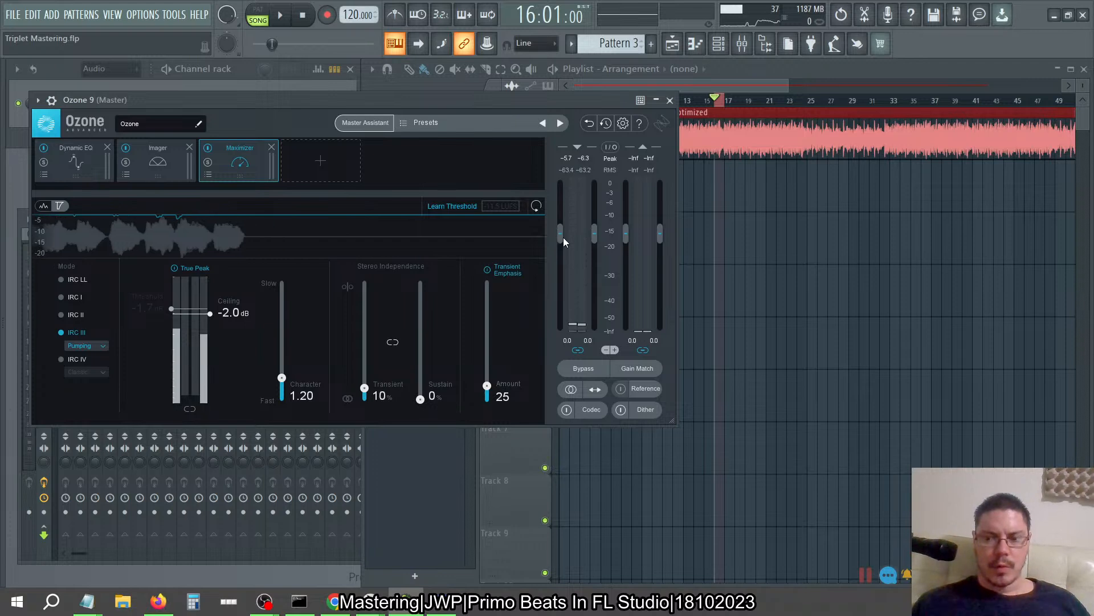
- Set Ozone's input gain to +3.0 dB on both channels, then play the track and stop it
double_click(568, 340)
type("3")
key("Return")
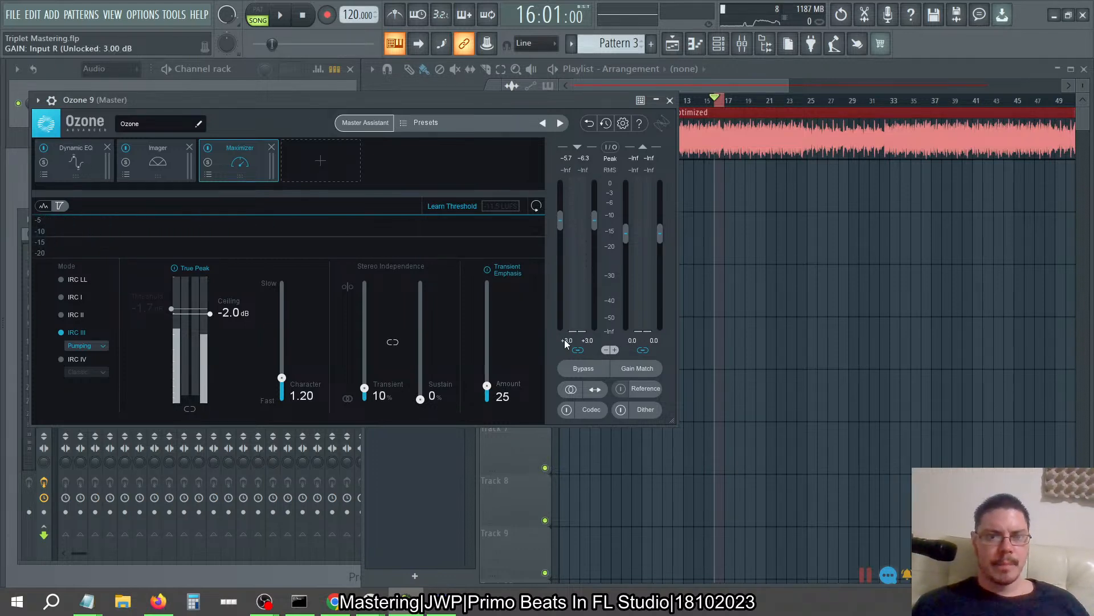
left_click(284, 17)
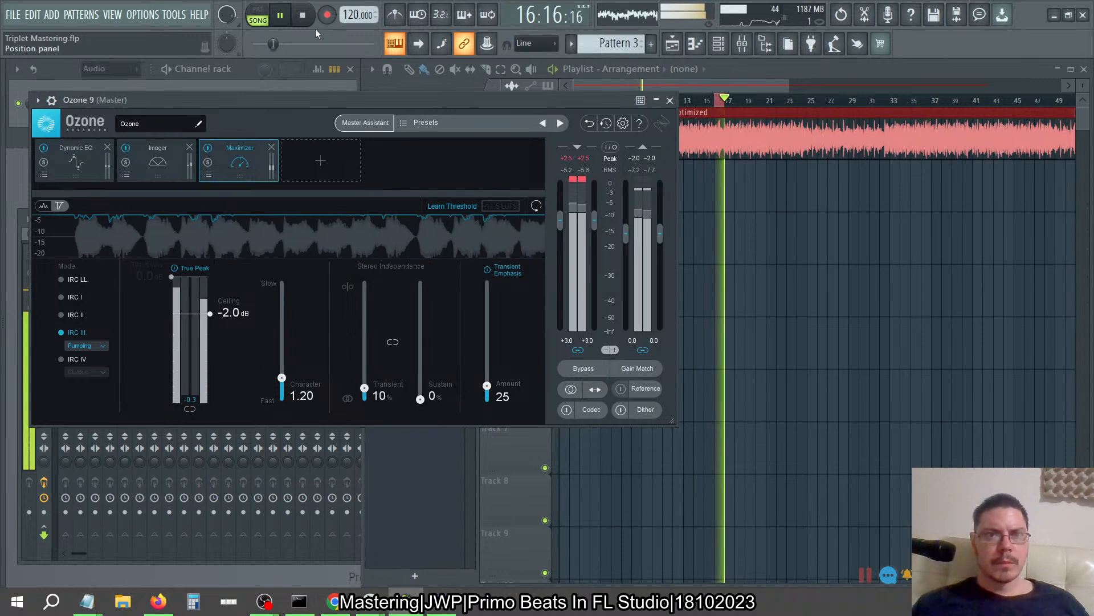
left_click(302, 15)
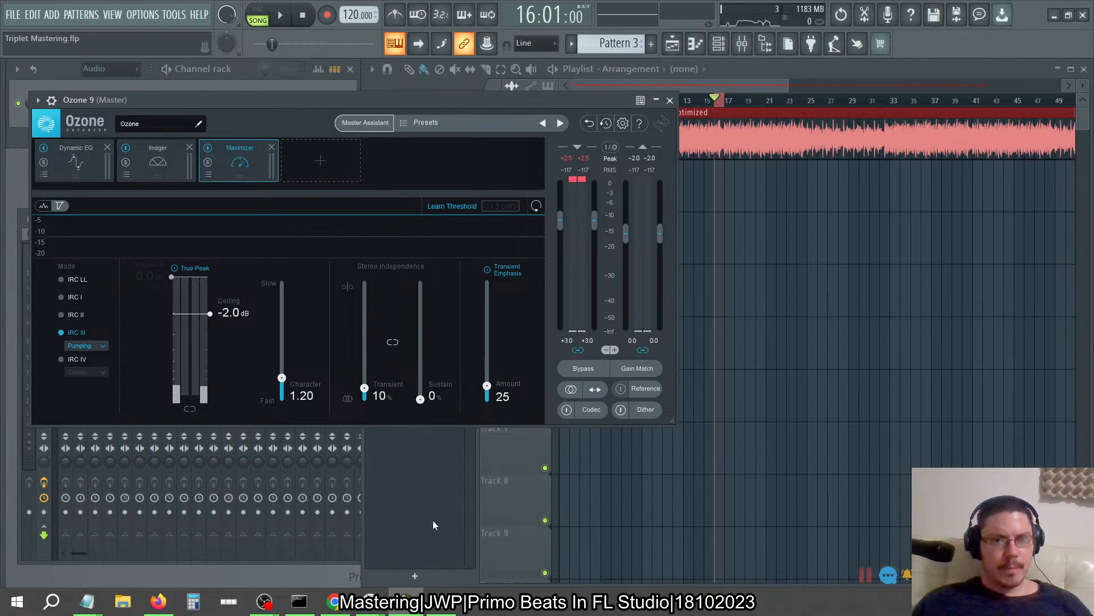
- Start the track playing, check OBS Studio, and return to FL Studio
key("space")
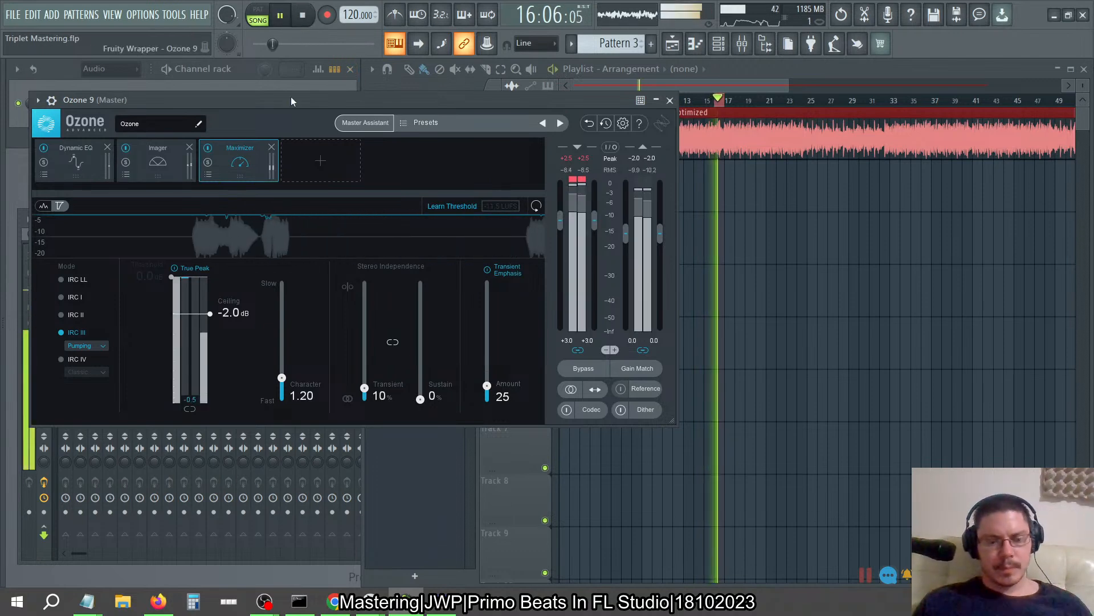
key("alt+Tab")
key("alt+Tab")
key("alt+Tab")
key("alt+Tab")
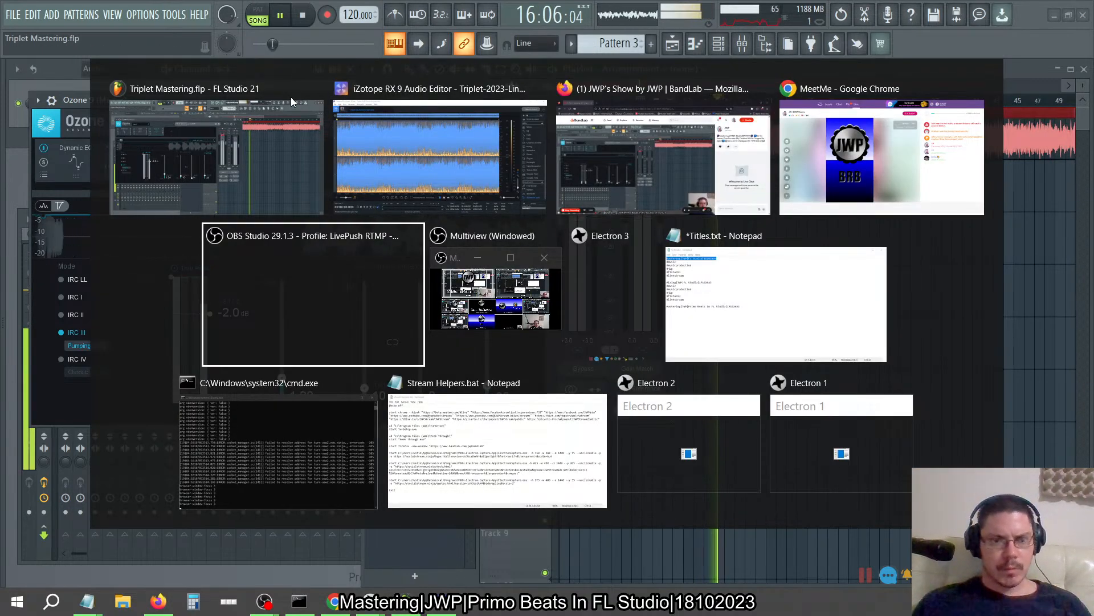
key("Escape")
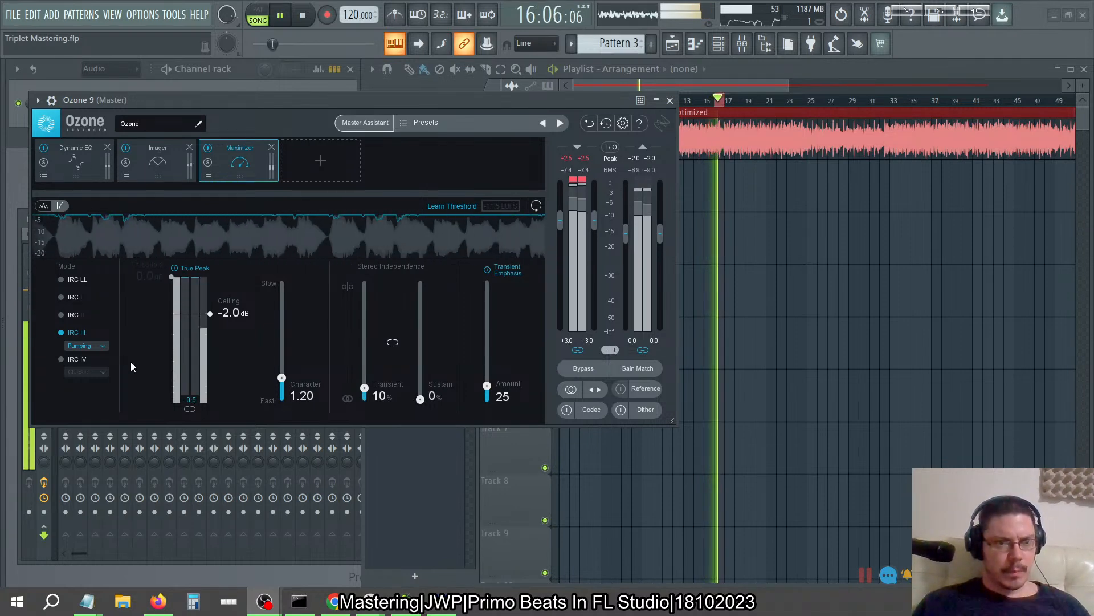
key("alt+Tab")
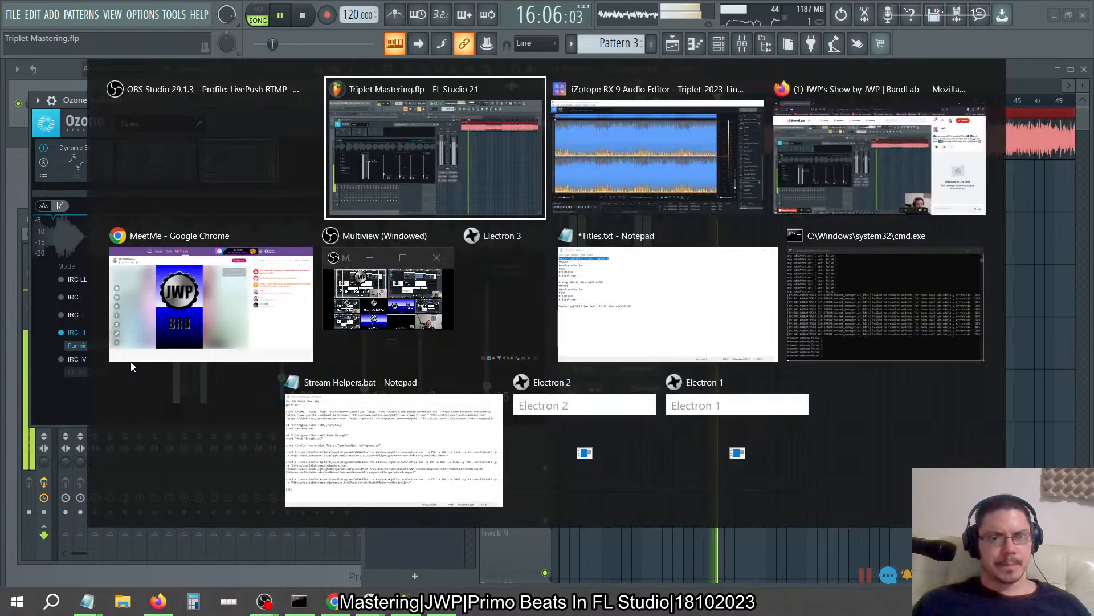
mouse_move(0, 299)
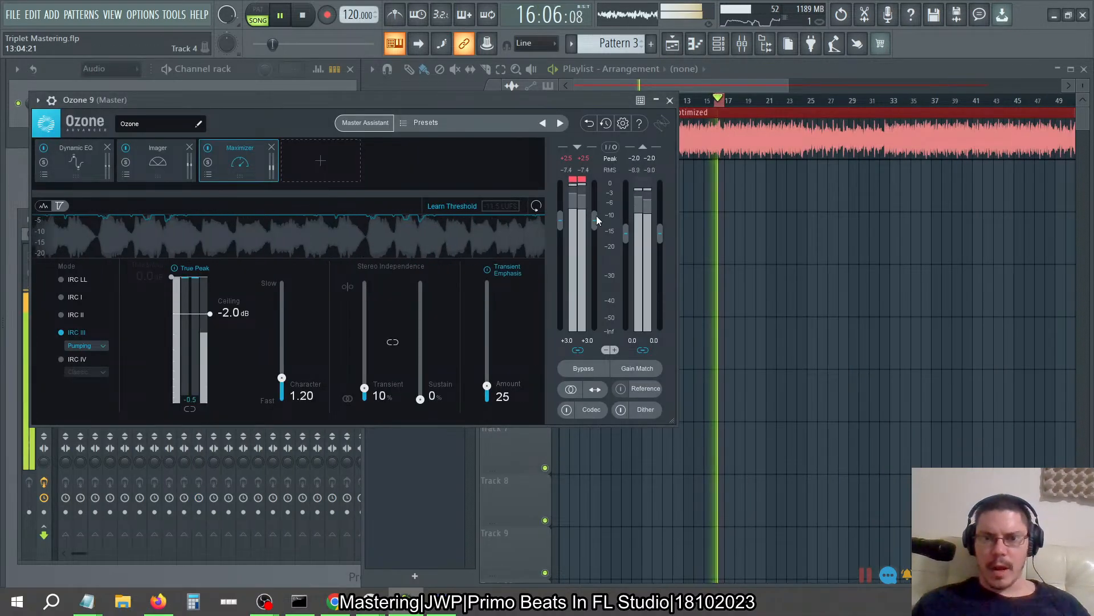
- Raise Ozone's input gain to +10.0 dB and switch the Maximizer to IRC IV, trying the Modern style before choosing Transient
left_click_drag(596, 221, 613, 5)
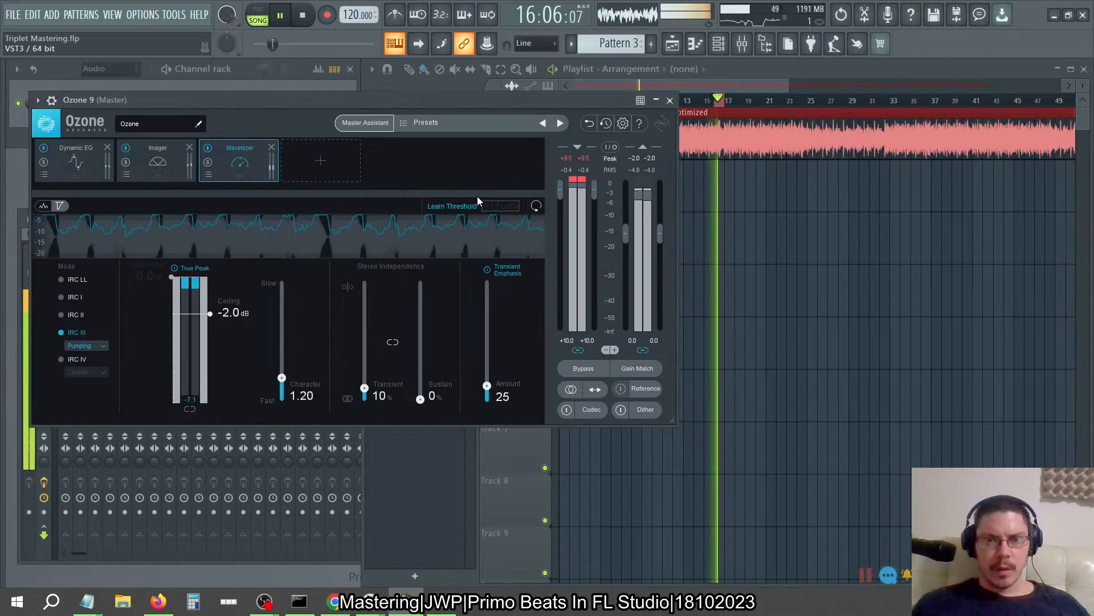
left_click(70, 361)
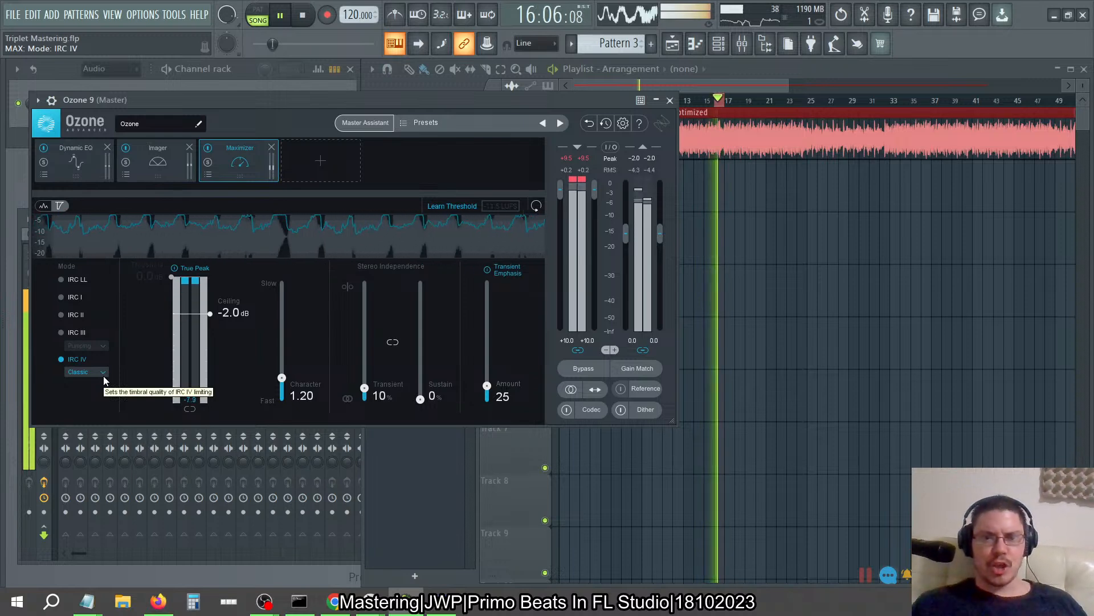
left_click(104, 375)
left_click(94, 398)
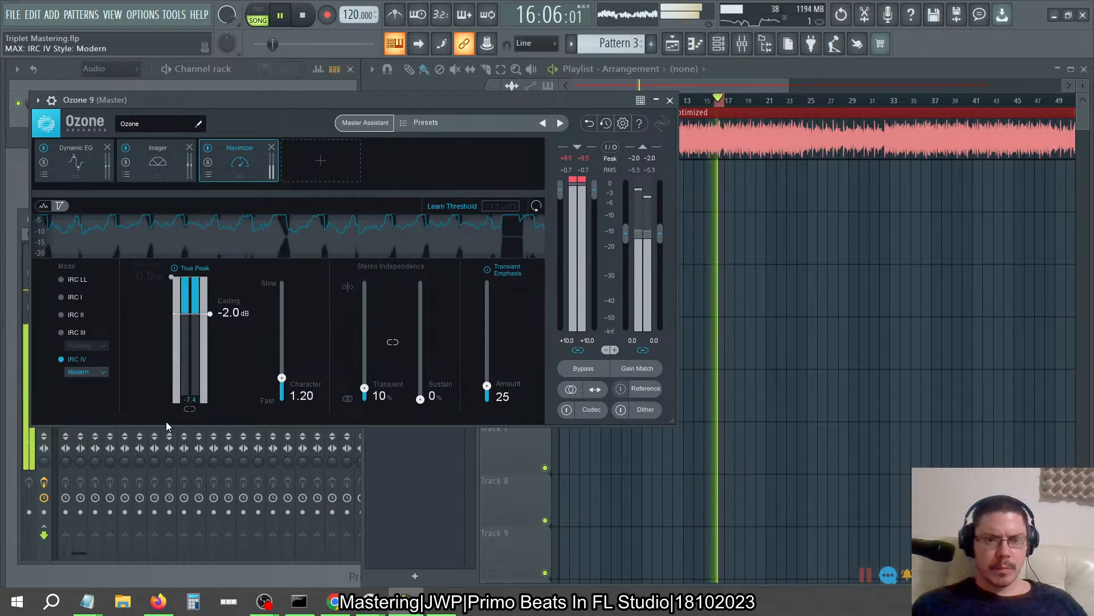
left_click(104, 375)
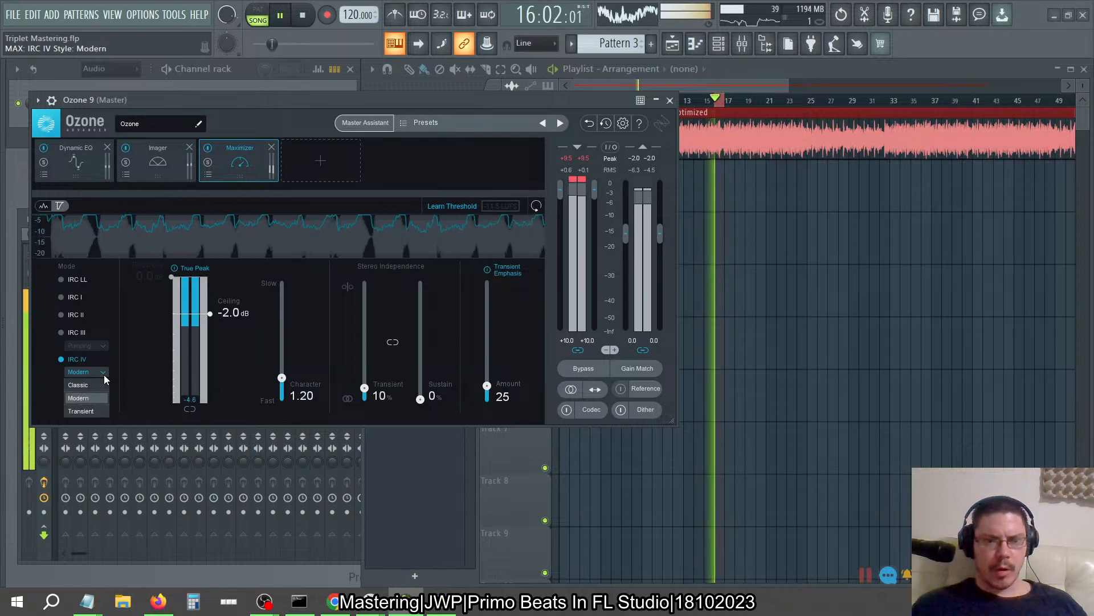
left_click(92, 409)
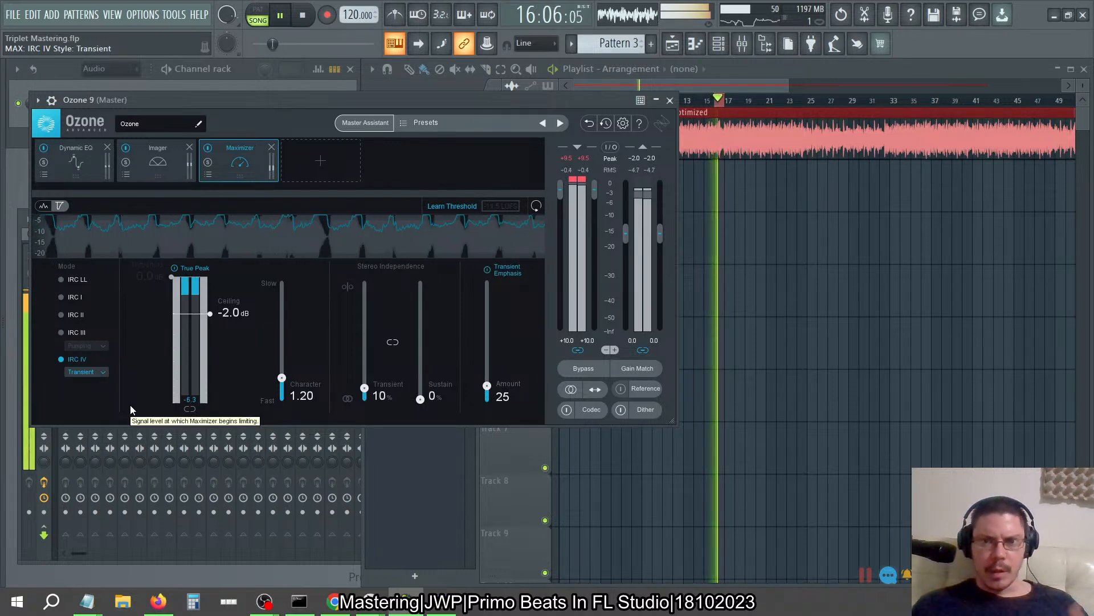
- Switch the Maximizer to IRC III to audition its Pumping style
left_click(76, 333)
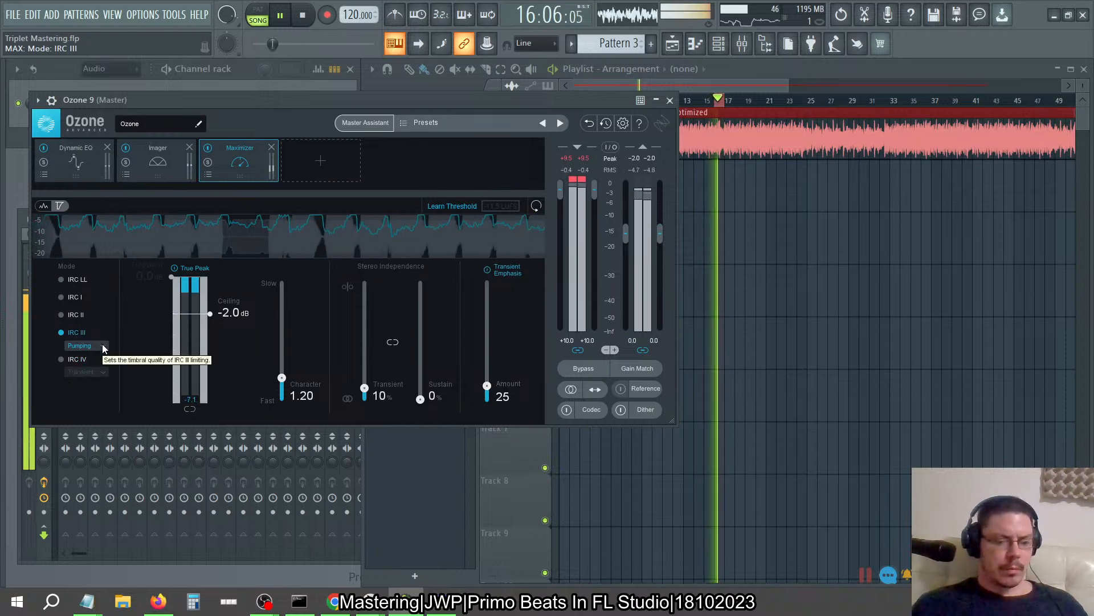
- Look through the open windows, check OBS Studio, and return to FL Studio
key("alt+Tab")
key("alt+Tab")
key("alt+Tab")
key("alt+Tab")
key("alt+Tab")
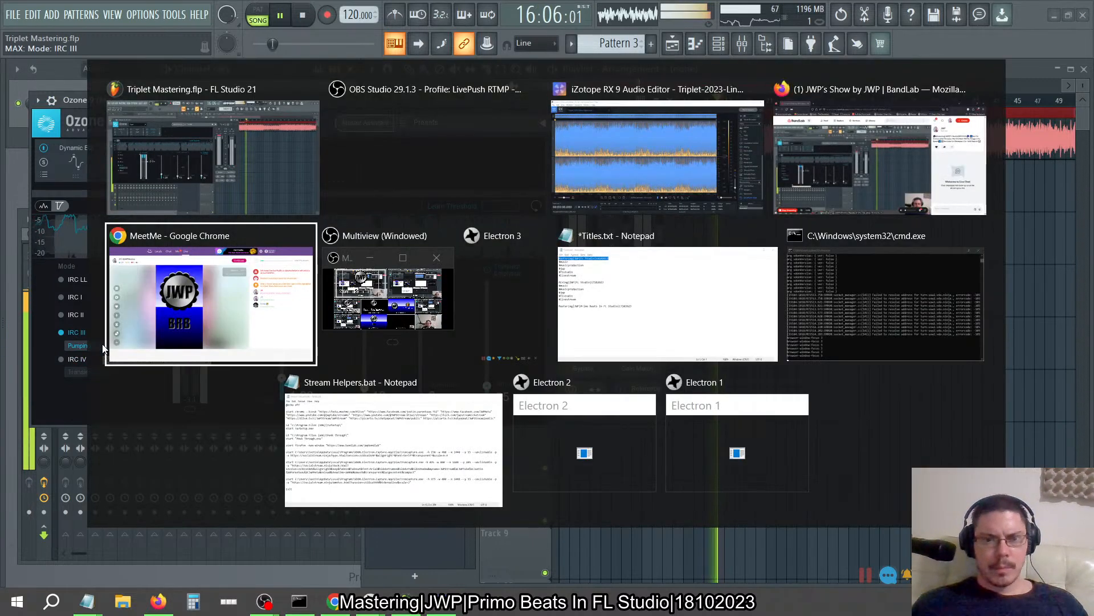
key("alt+shift+Tab")
key("alt+Tab")
key("alt+Tab")
key("alt+shift+Tab")
key("alt+shift+Tab")
key("alt+shift+Tab")
key("alt+shift+Tab")
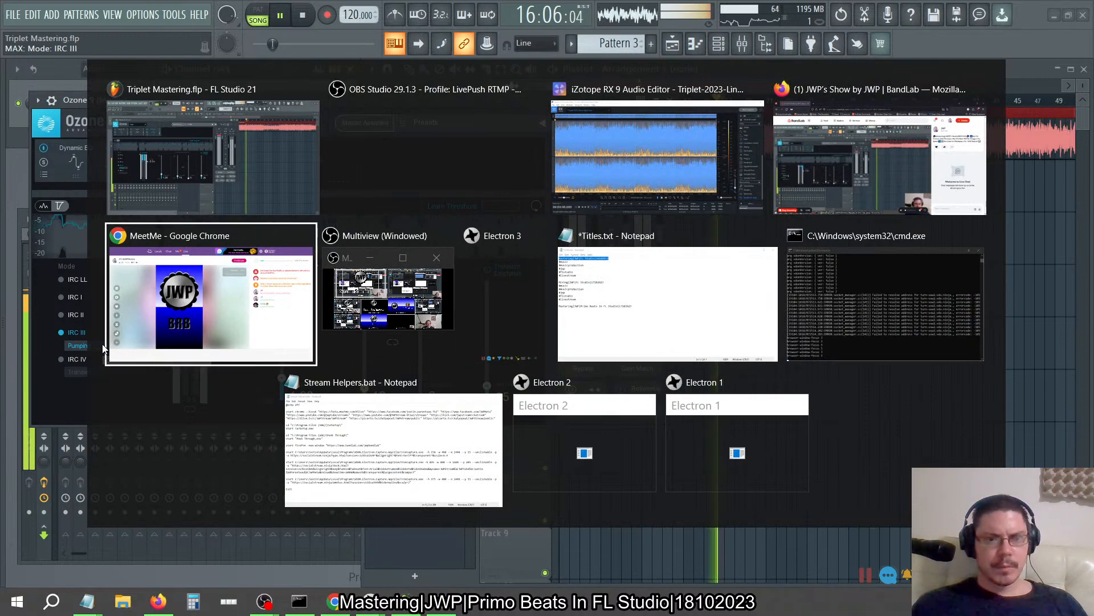
key("alt+shift+Tab")
key("alt+shift+Tab")
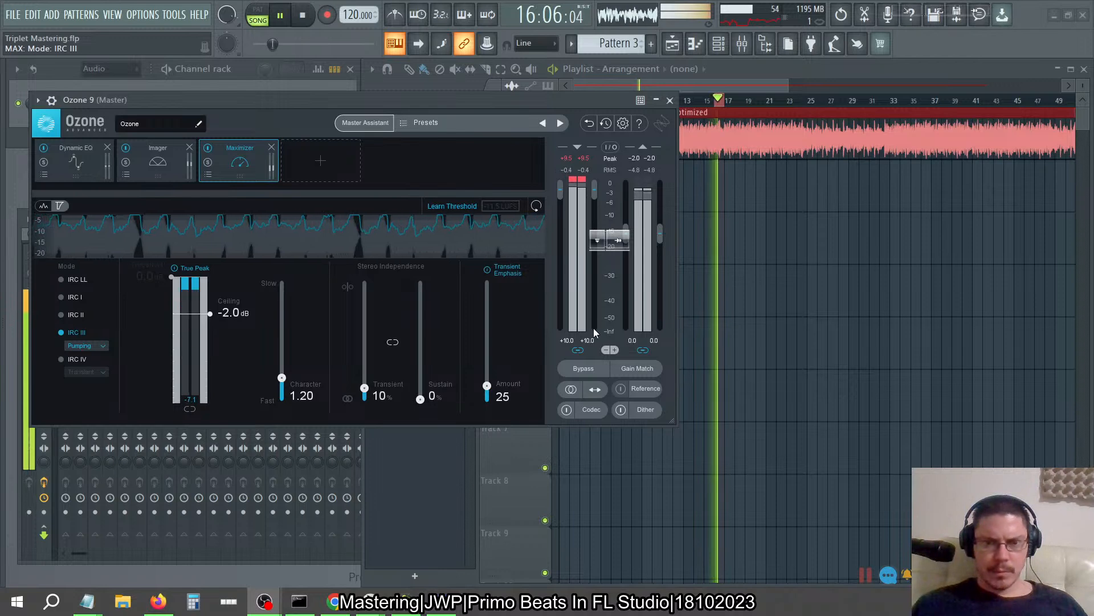
left_click(573, 314)
left_click(512, 417)
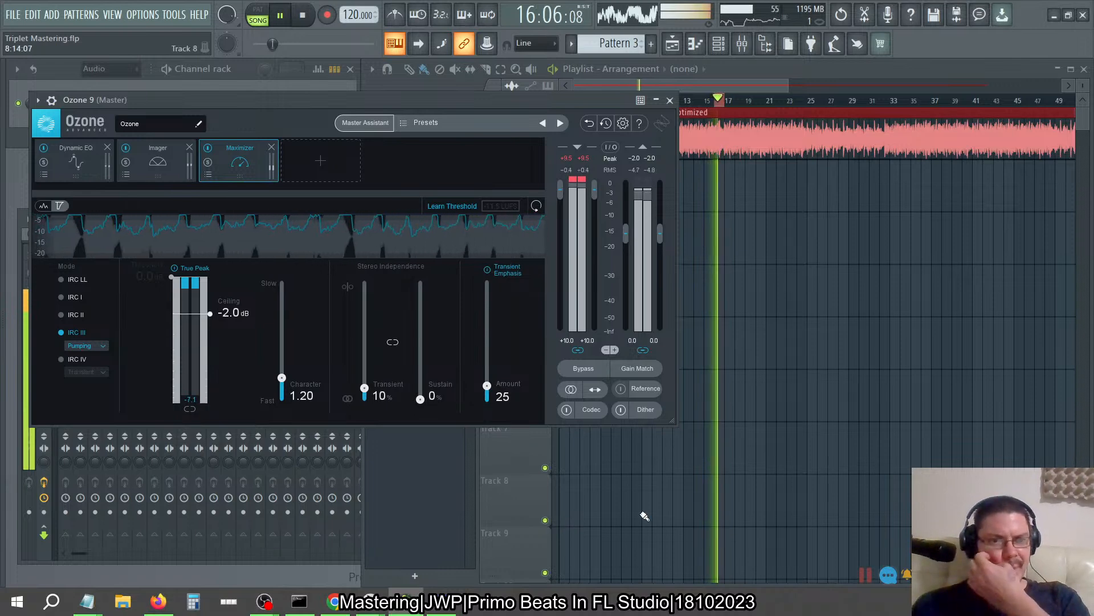
- Audition the Maximizer's IRC LL, IRC I and IRC II modes, and switch to IRC III with the Balanced style
left_click(76, 280)
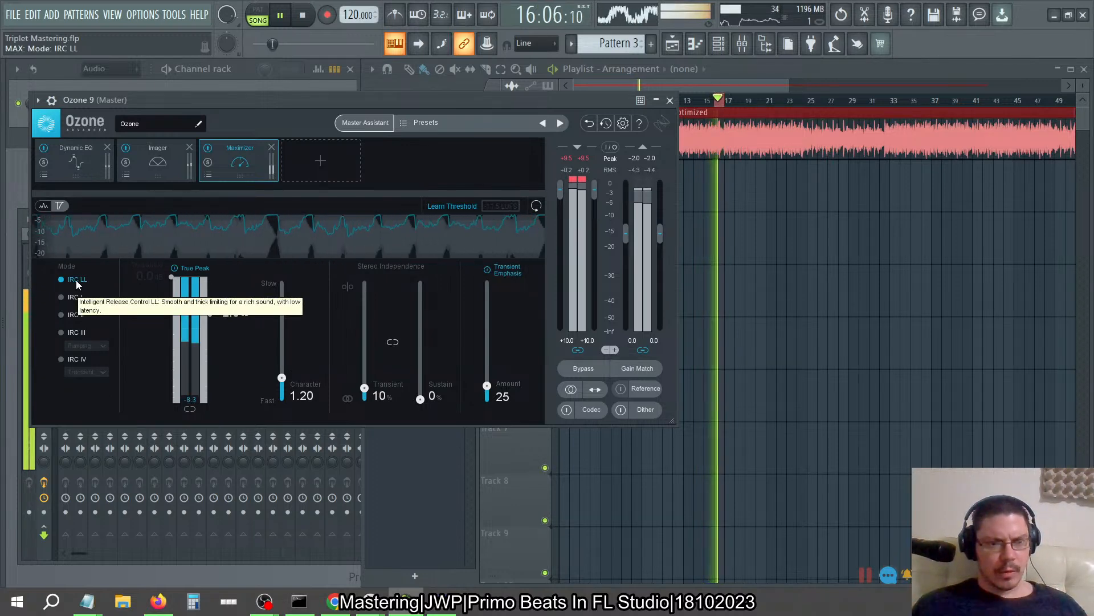
left_click(76, 298)
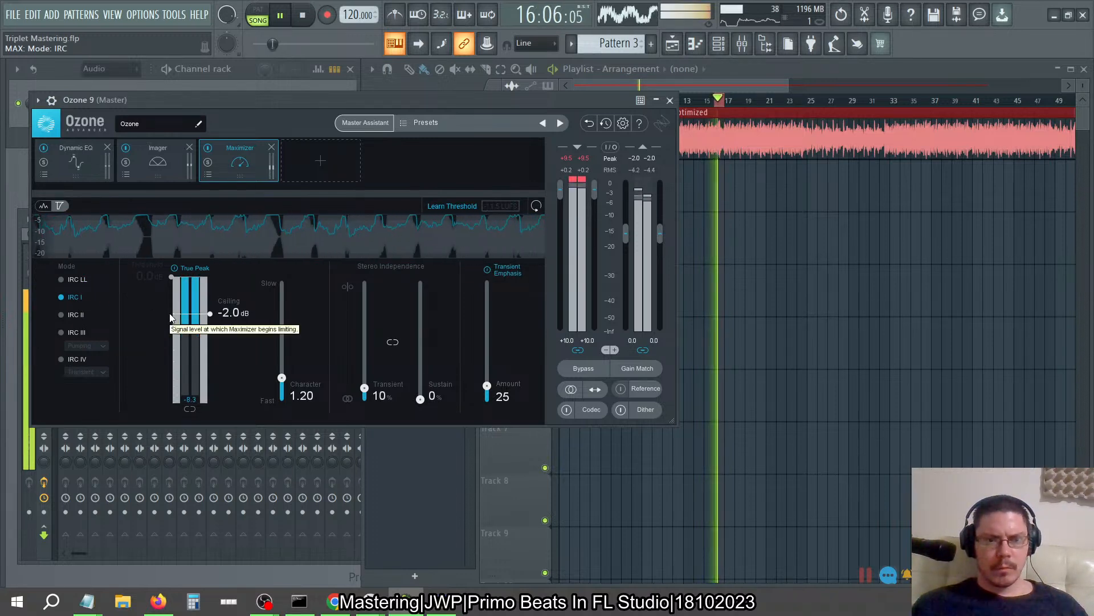
left_click(74, 316)
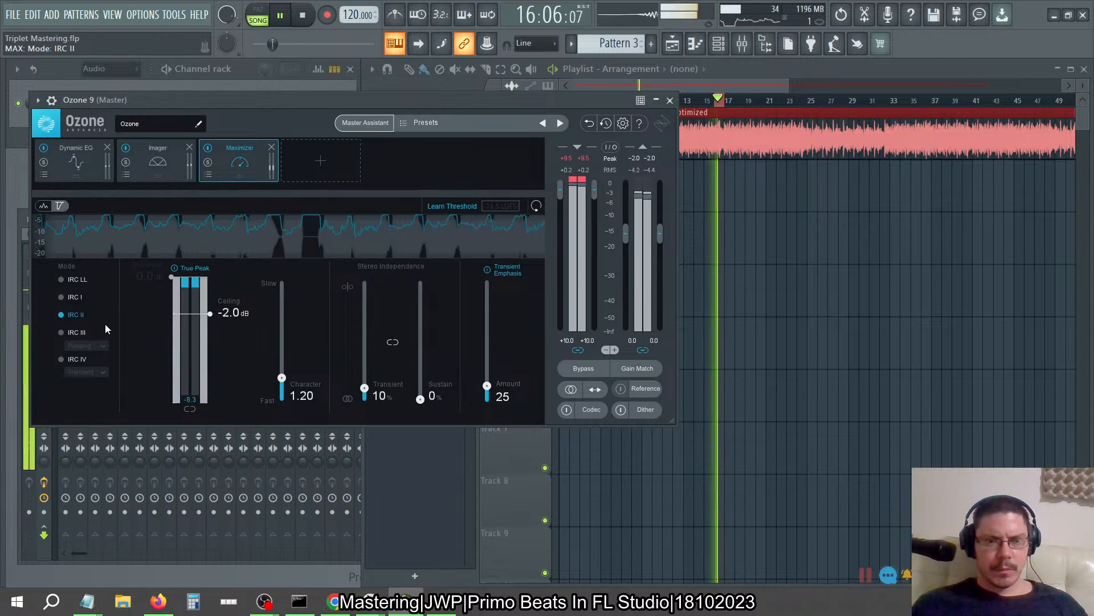
left_click(65, 333)
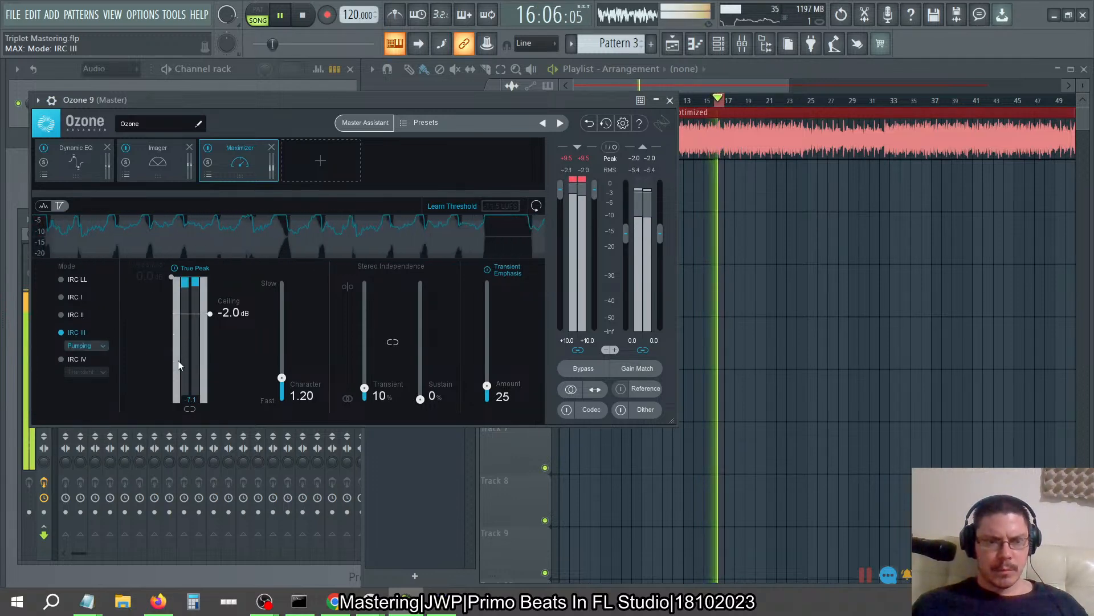
left_click(103, 346)
left_click(92, 367)
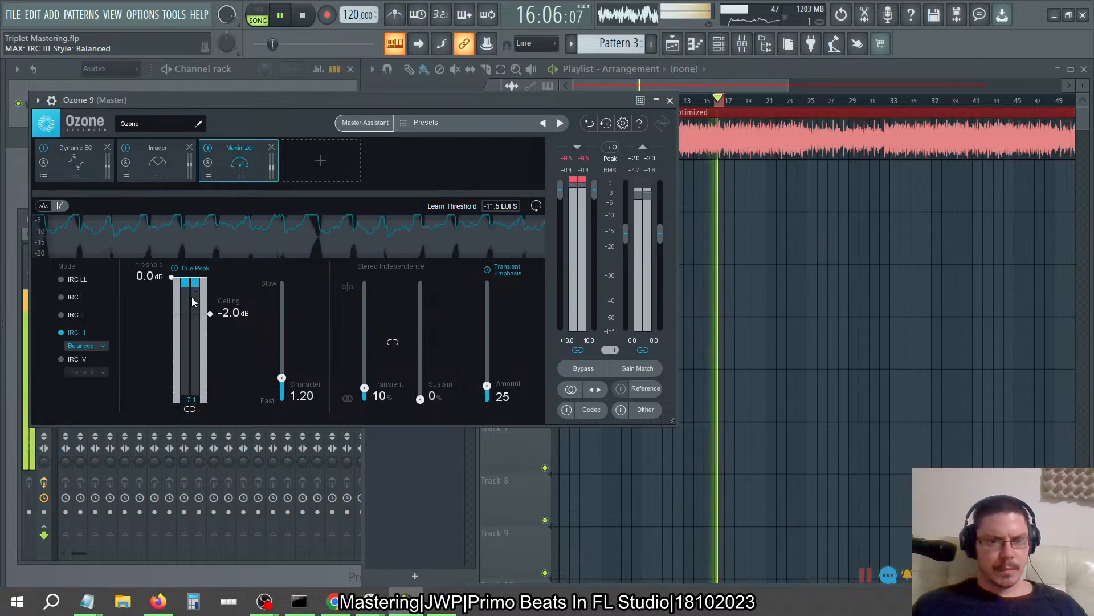
- Reset Ozone's input gain to 0.0 dB and lower the Maximizer threshold through -6.0 to -10.9 dB, using IRC III's Pumping style
left_click_drag(171, 277, 170, 353)
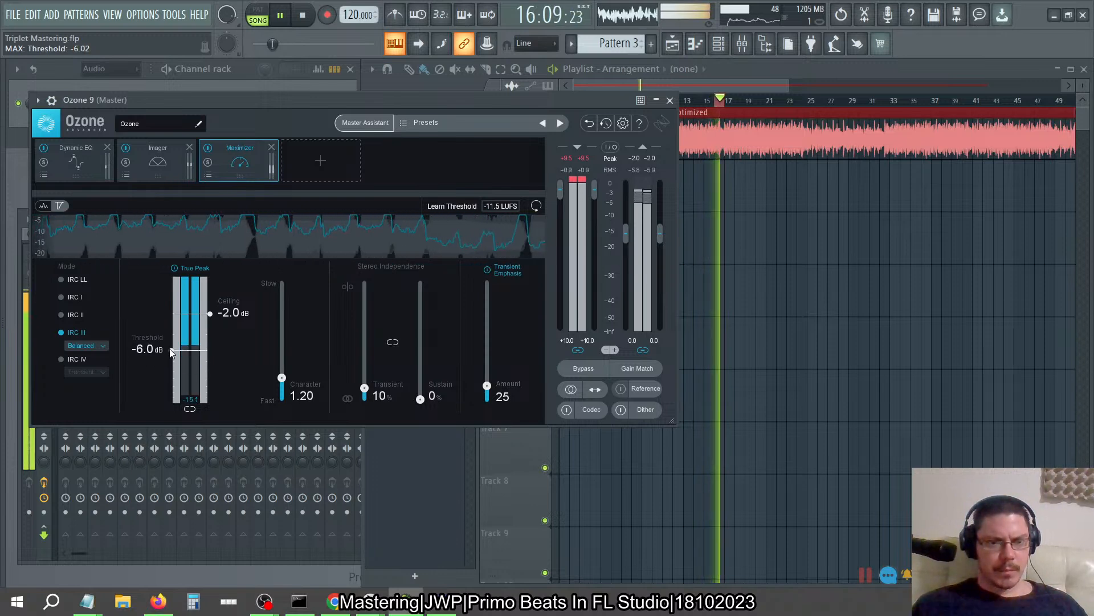
left_click(101, 344)
left_click(94, 358)
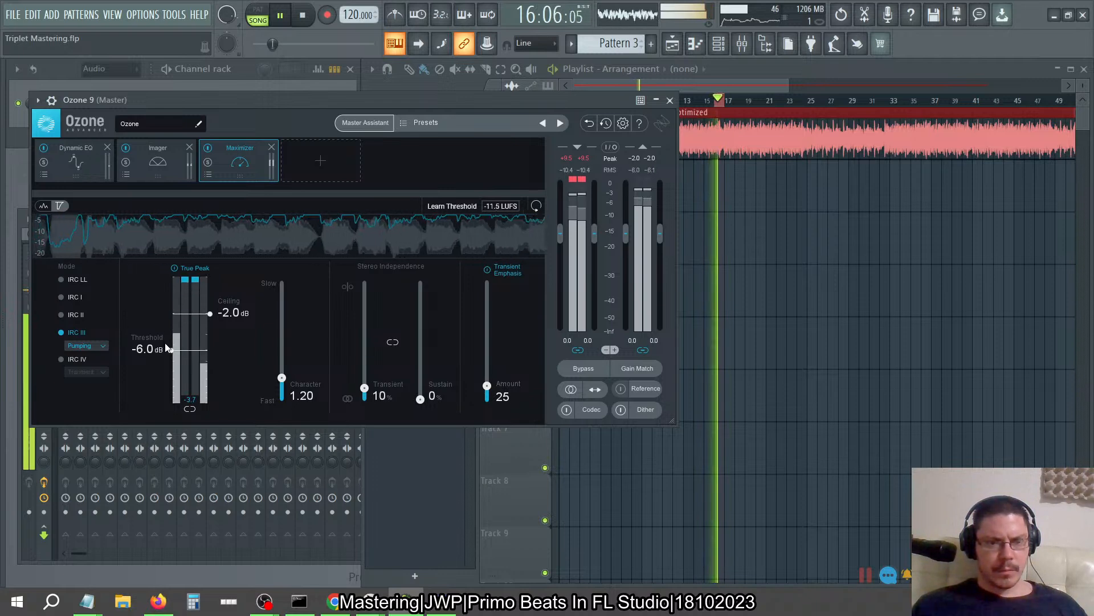
left_click_drag(171, 350, 176, 376)
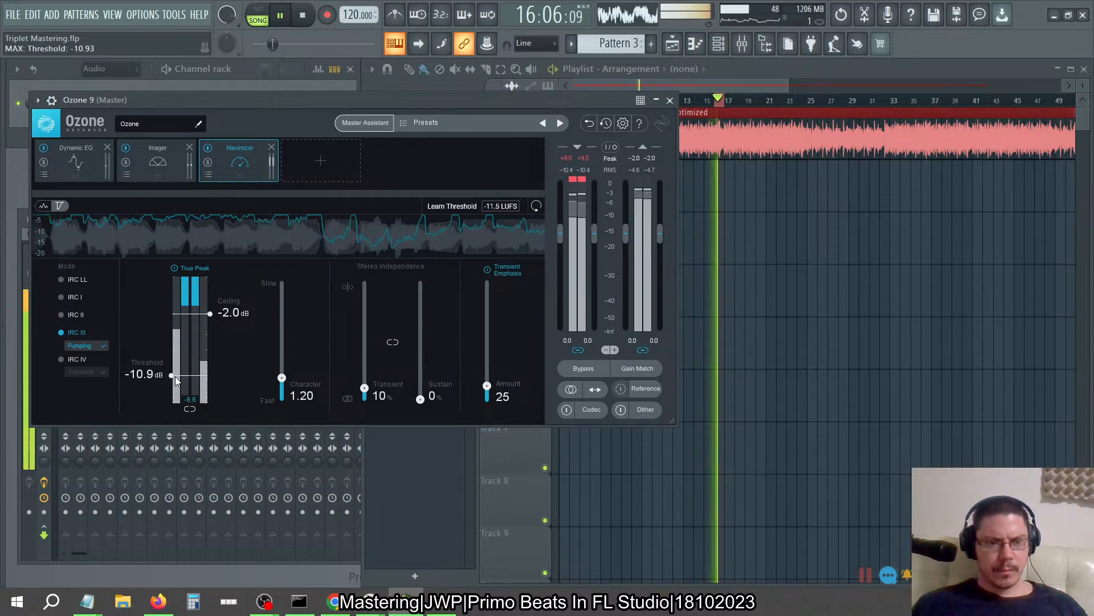
- Compare IRC III's Crisp and Clipping styles with IRC II, and switch the Maximizer to IRC I
left_click(106, 346)
left_click(92, 383)
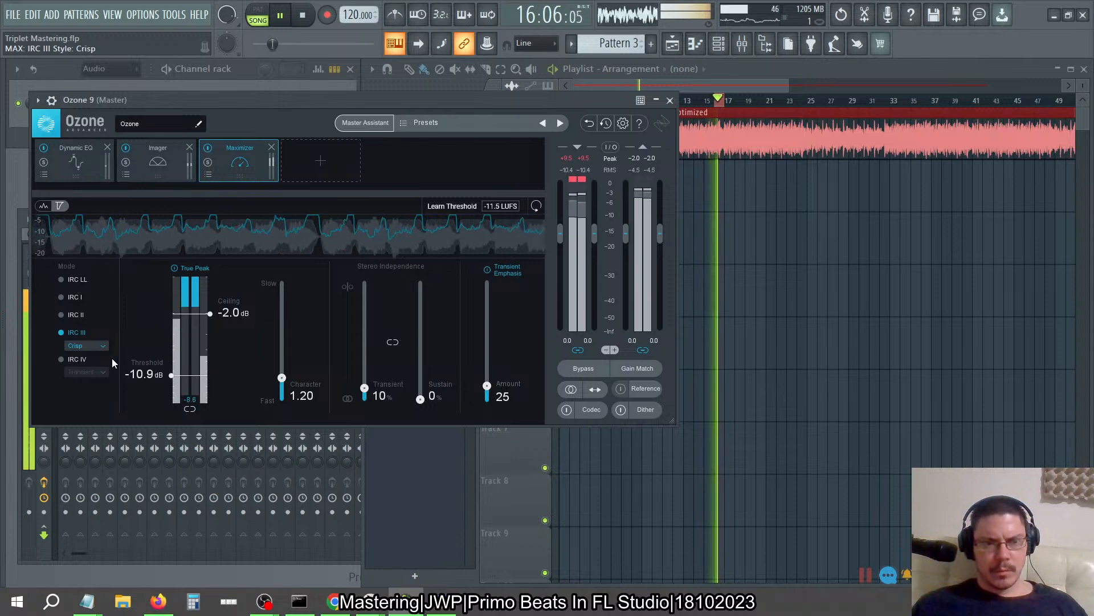
left_click(101, 346)
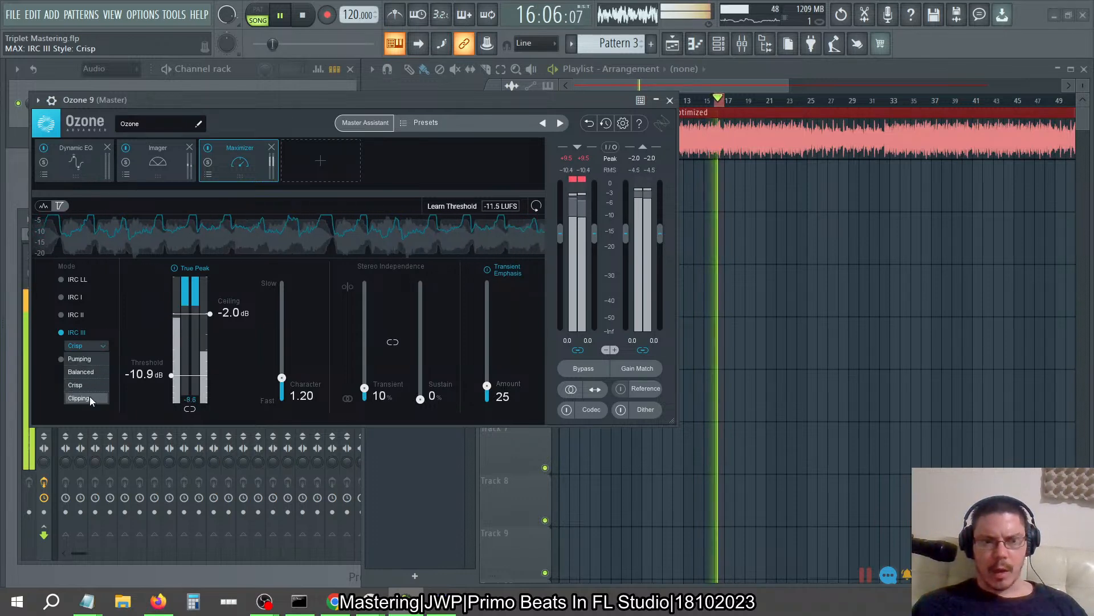
left_click(90, 398)
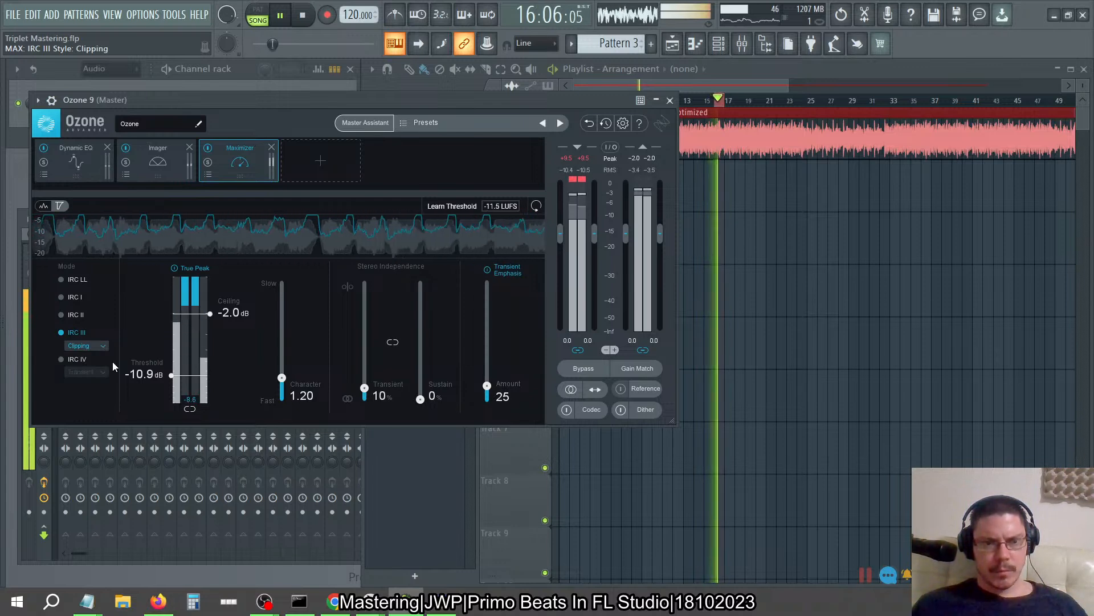
left_click(76, 315)
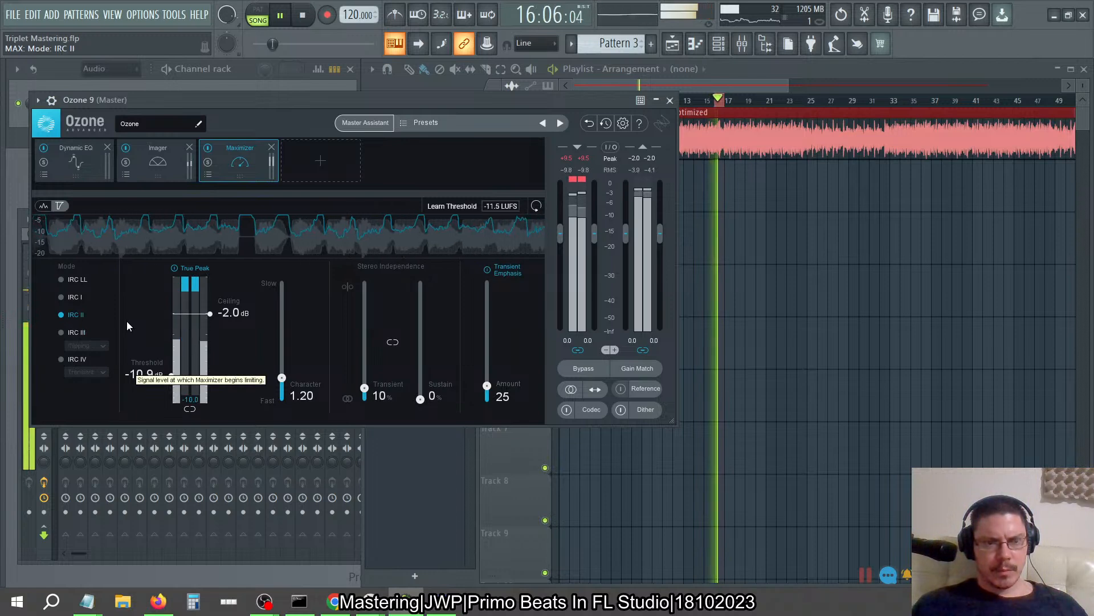
left_click(66, 297)
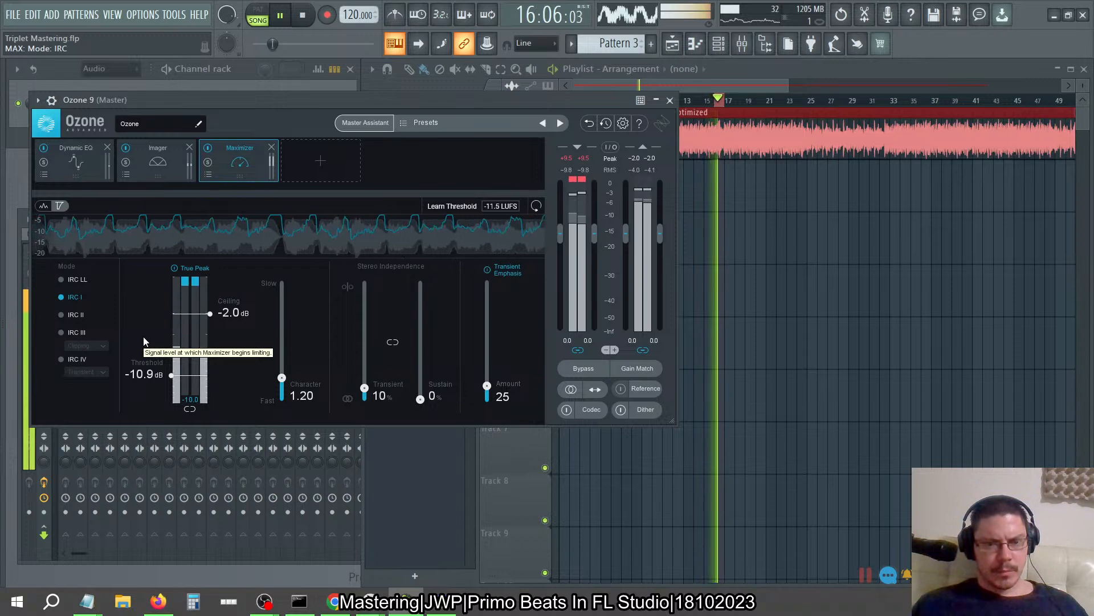
- Try 100% transient stereo independence, then set Transient to 0% and Sustain to 100%, and raise the Transient Emphasis amount to 146
left_click_drag(365, 388, 363, 191)
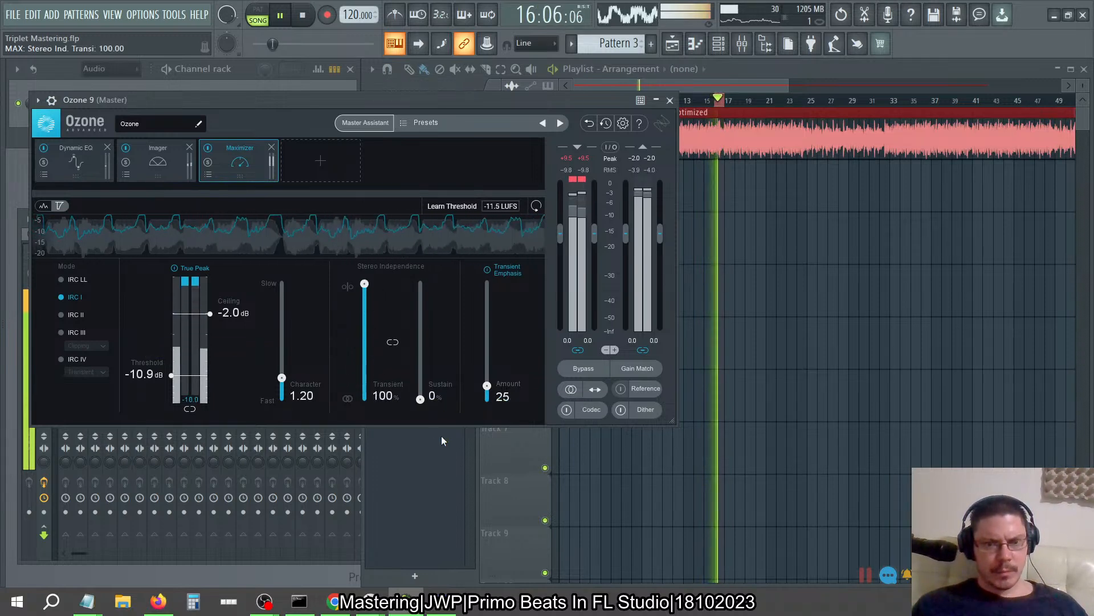
left_click_drag(420, 399, 378, 202)
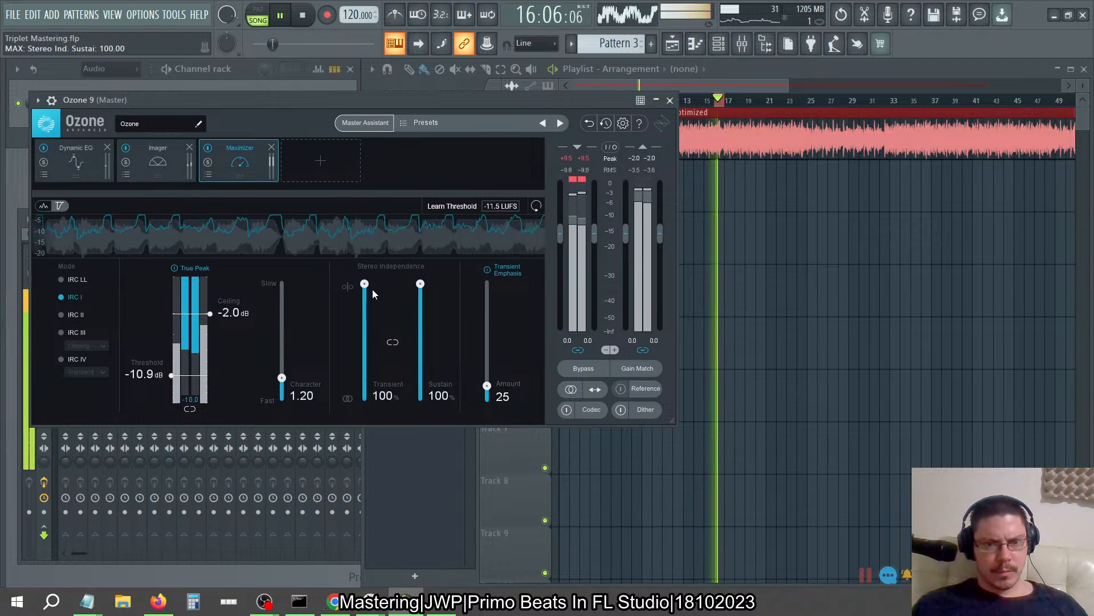
left_click_drag(364, 284, 404, 565)
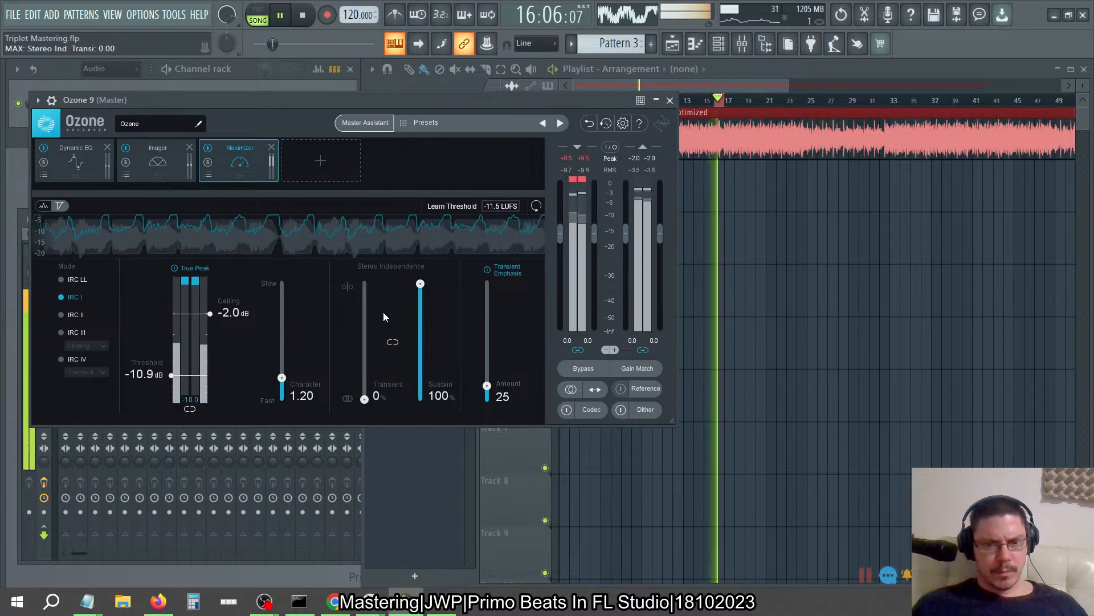
left_click_drag(493, 392, 486, 313)
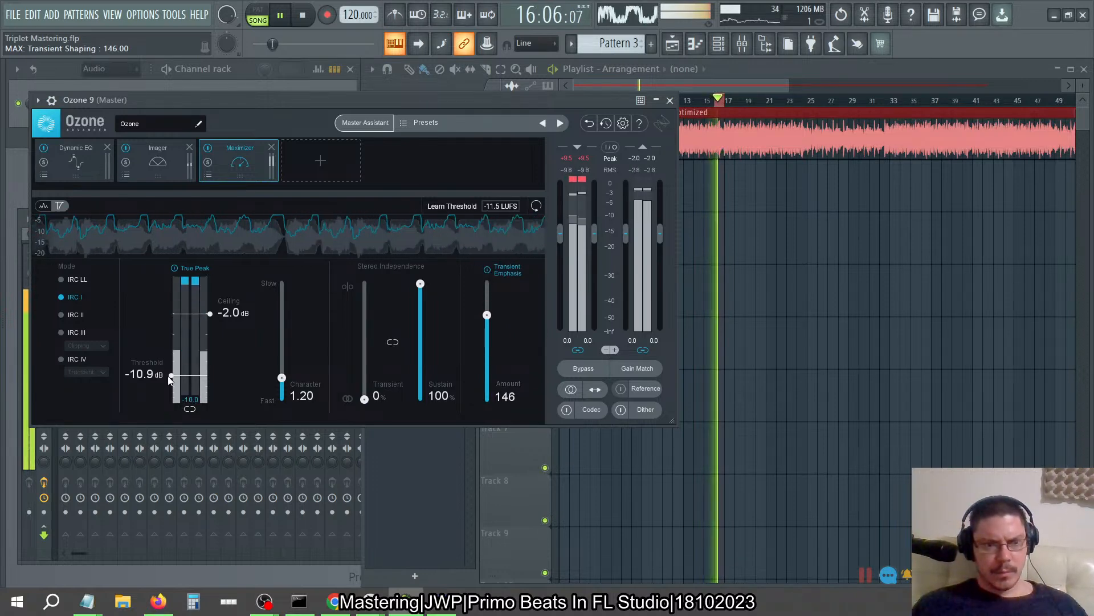
- Raise the threshold to -9.0 dB and compare IRC III Clipping with IRC IV's Transient, Modern and Classic styles, choosing Classic
mouse_move(171, 375)
left_mouse_down()
mouse_move(171, 356)
mouse_move(172, 369)
left_mouse_up()
left_click(76, 332)
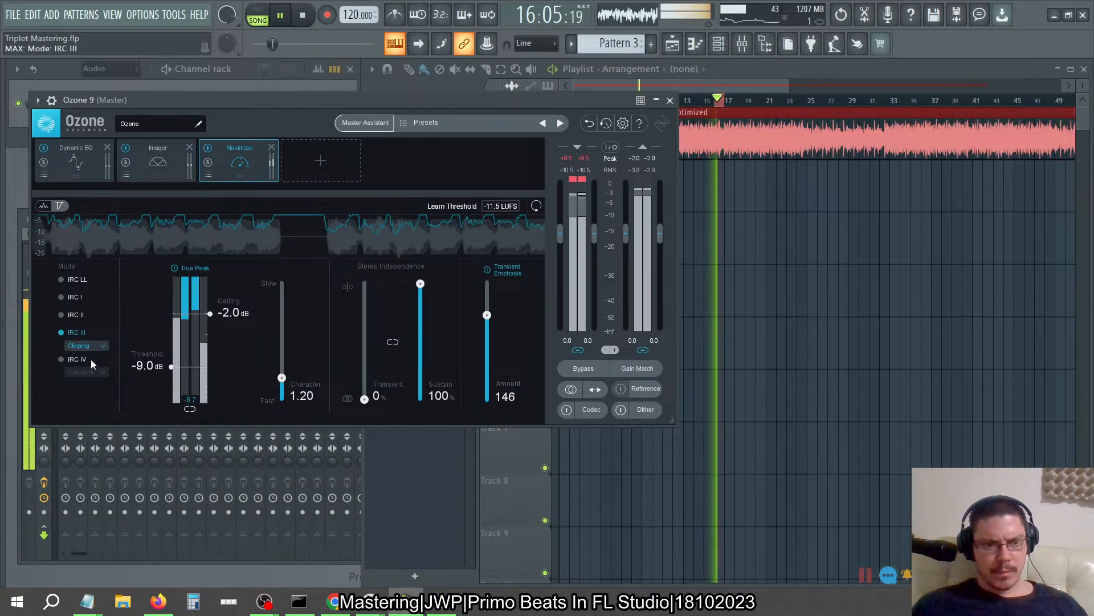
left_click(70, 360)
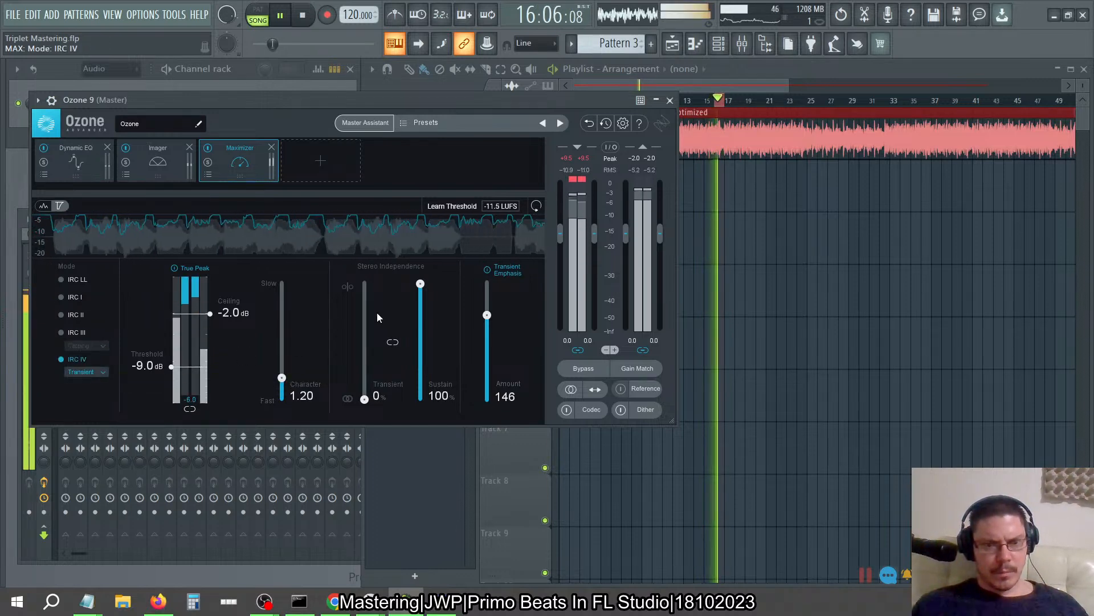
left_click(96, 371)
left_click(86, 399)
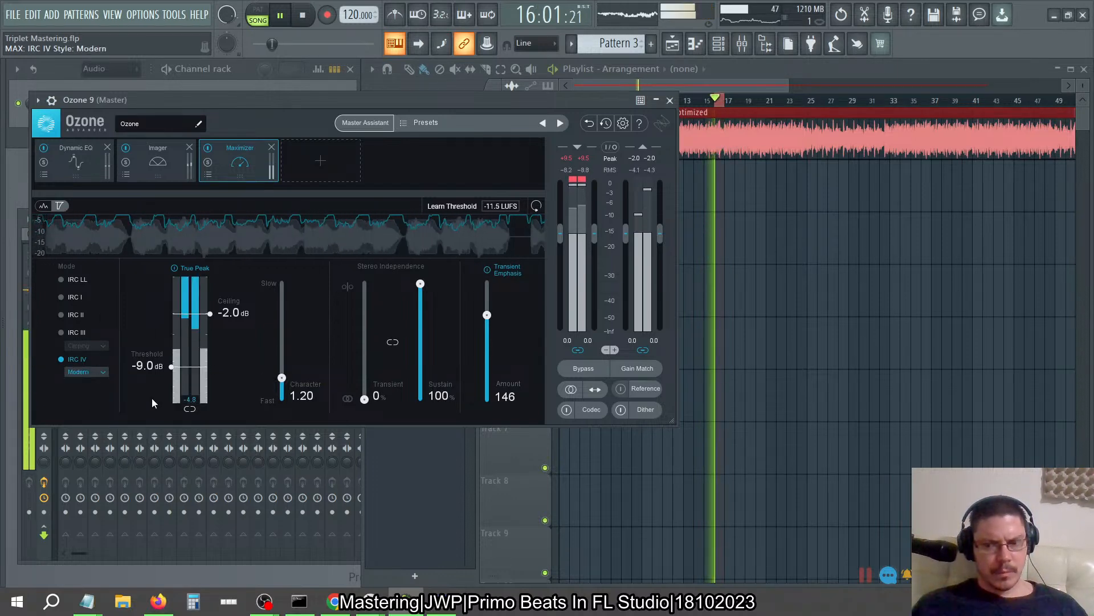
left_click(104, 371)
left_click(98, 384)
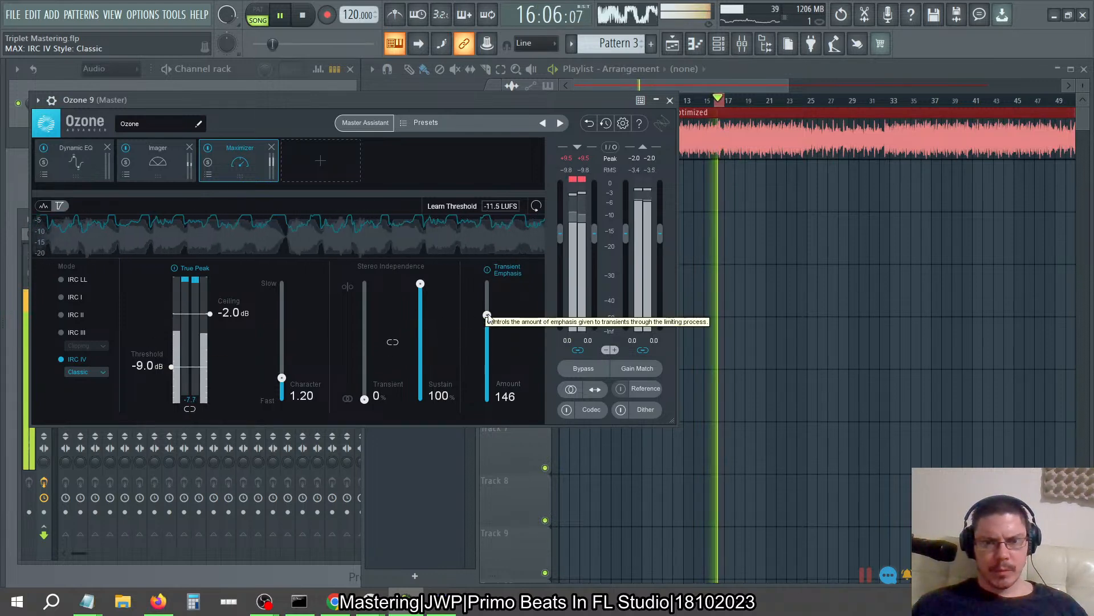
- Set stereo independence to Transient 100% and Sustain 0%, and the Character to 1.35 after trying 10.00 and 0.00
left_click_drag(420, 284, 446, 514)
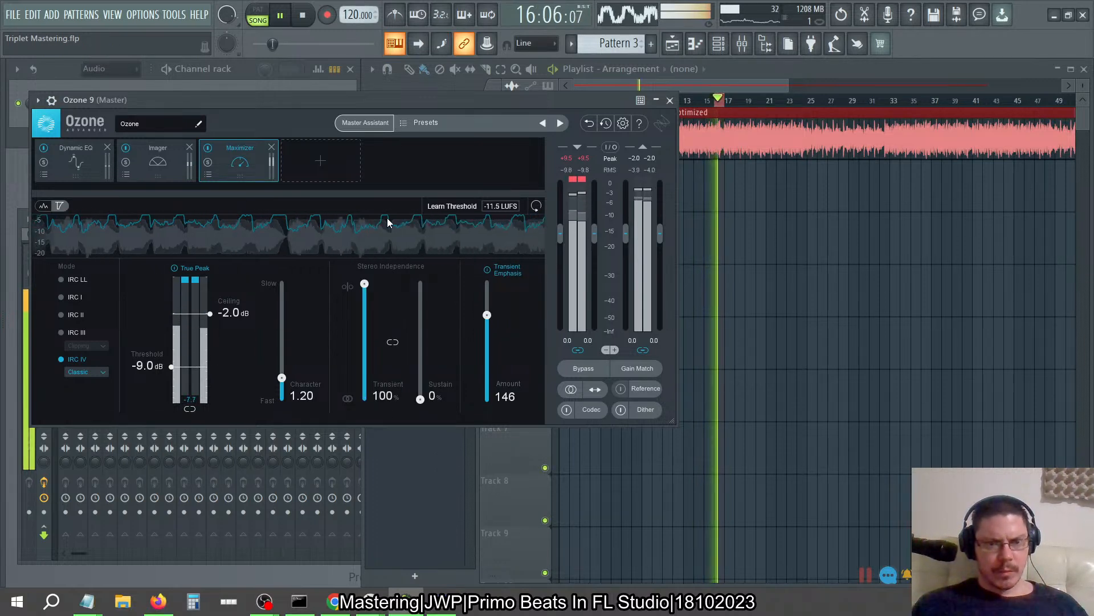
left_click_drag(282, 378, 297, 183)
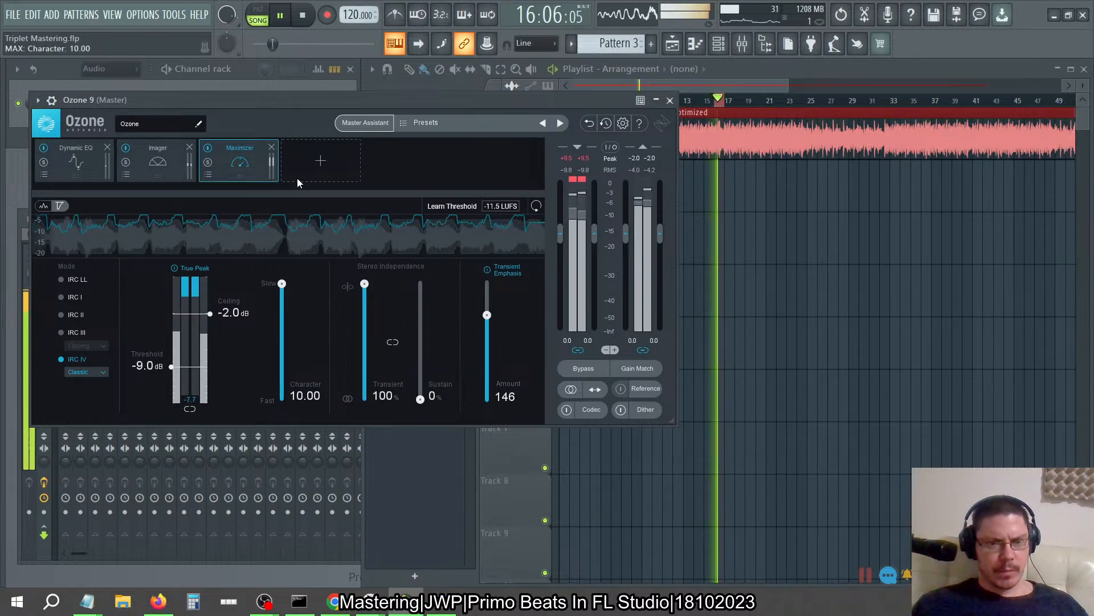
left_click_drag(281, 286, 281, 400)
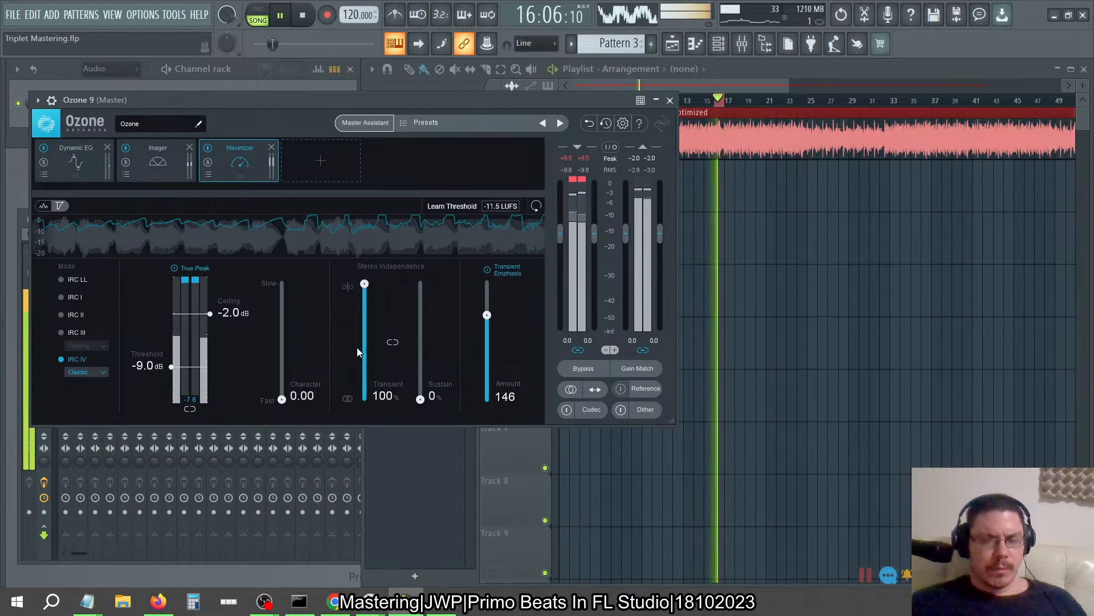
left_click_drag(283, 401, 282, 376)
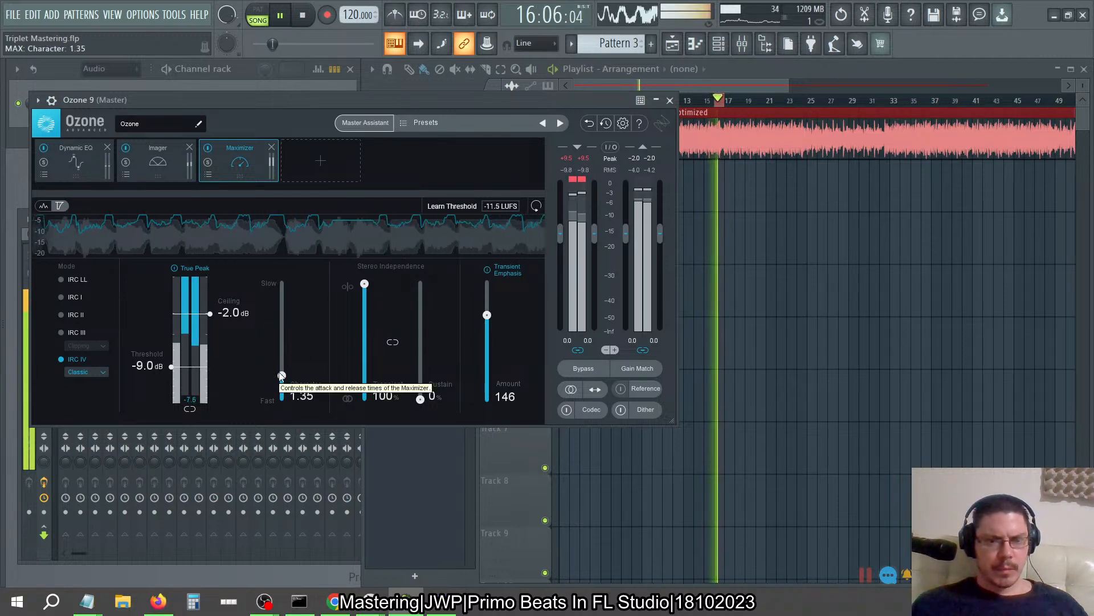
- Raise the Maximizer's ceiling to -0.2 dB, lower the threshold to -11.6 dB, and switch to IRC I
left_click_drag(220, 311, 223, 285)
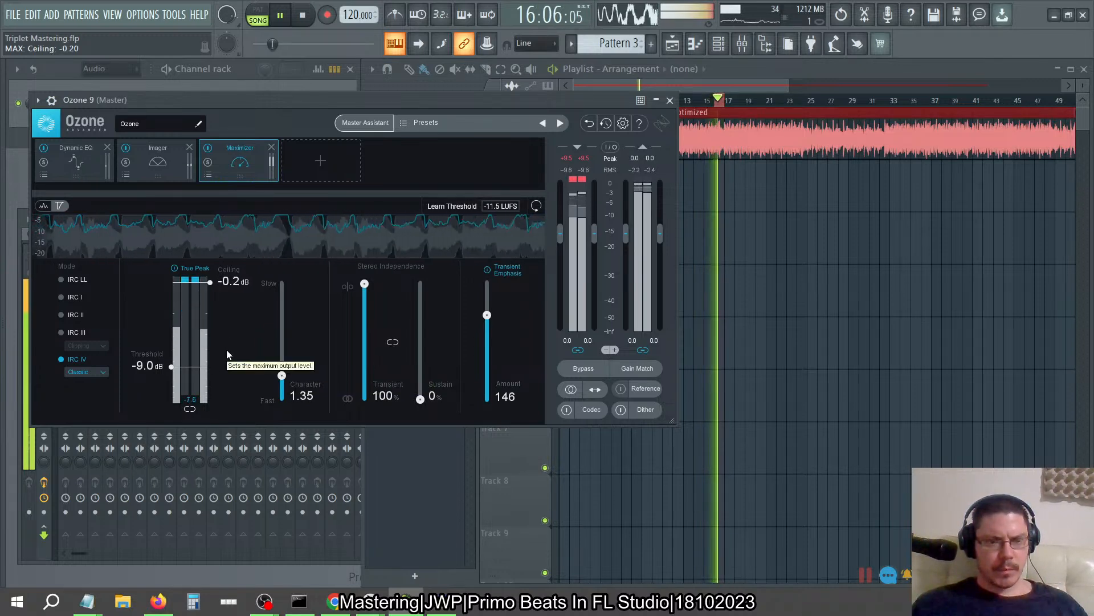
mouse_move(170, 364)
left_mouse_down()
mouse_move(170, 344)
mouse_move(171, 378)
left_mouse_up()
left_click(70, 298)
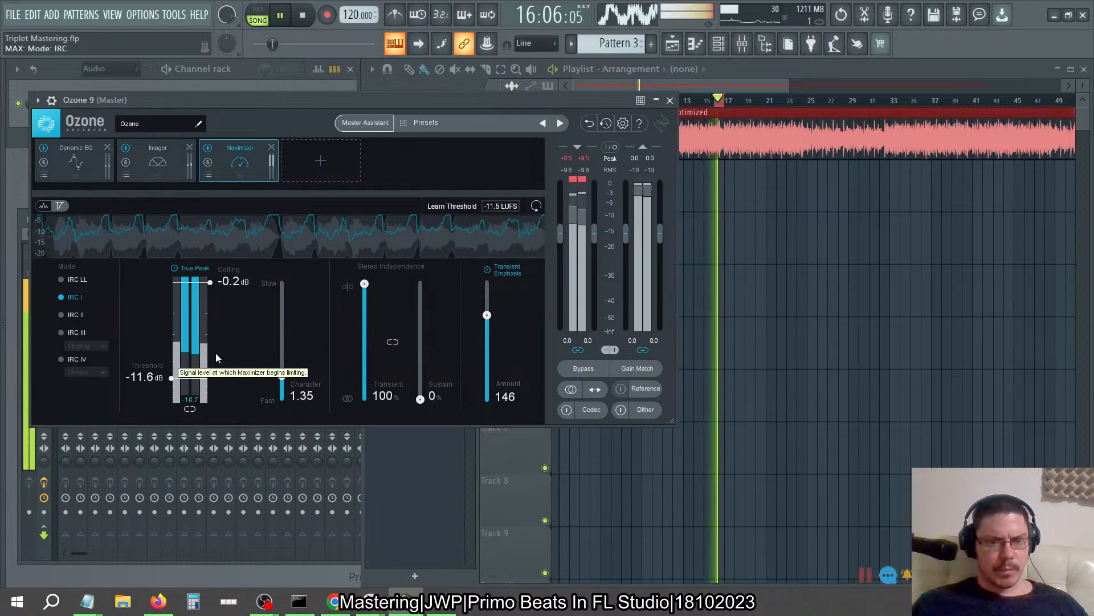
- Set the ceiling to -2.0 dB, run Learn Threshold briefly and stop it, and lower the threshold to -12.9 dB
double_click(228, 284)
type("-2")
key("Return")
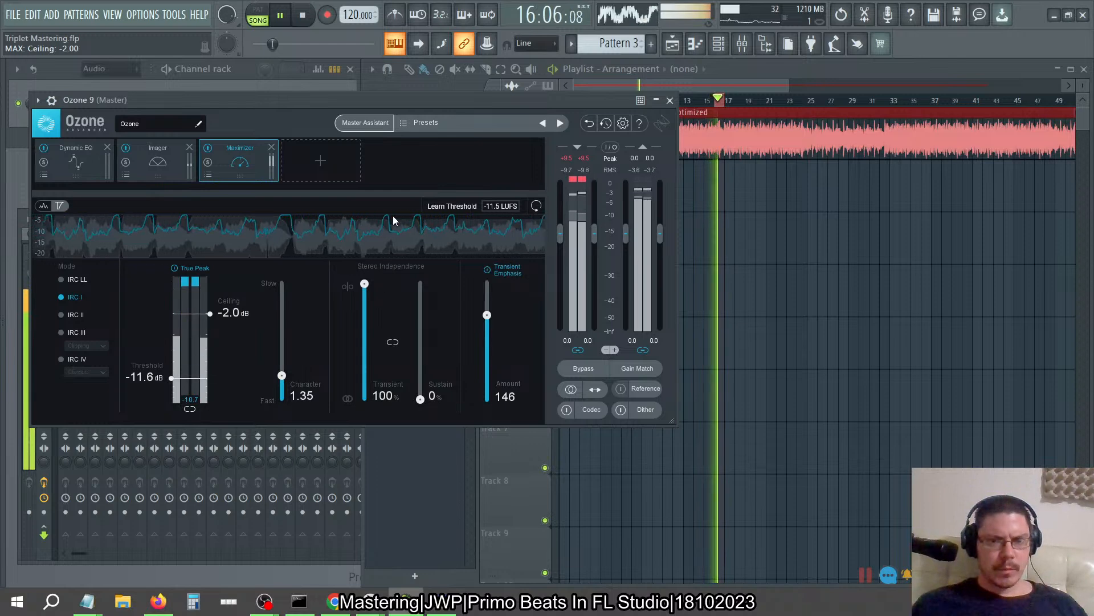
left_click(448, 207)
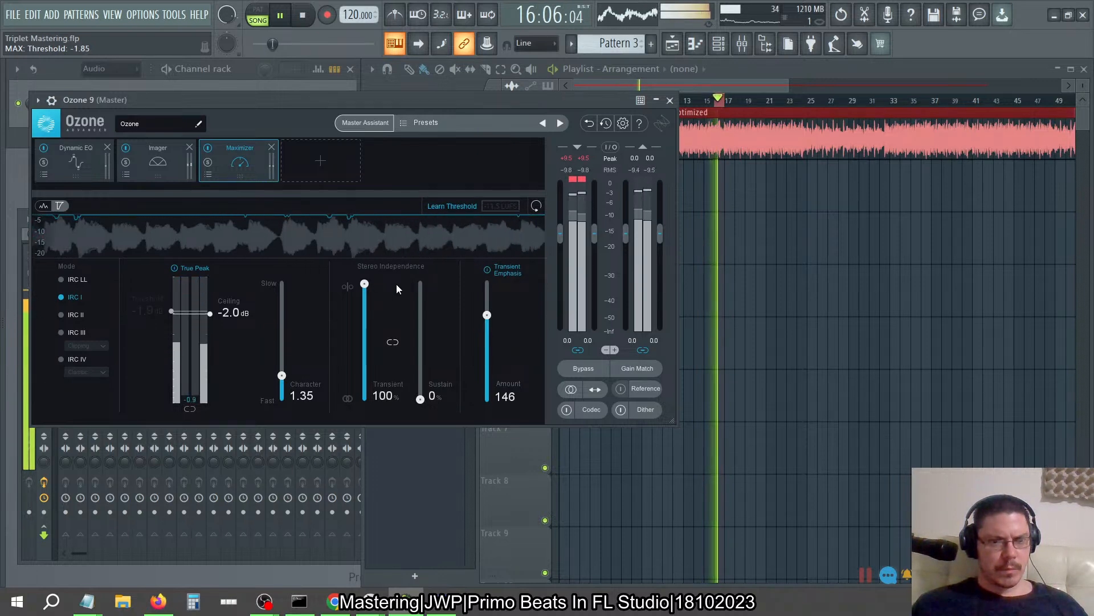
left_click(452, 206)
left_click_drag(152, 310, 162, 383)
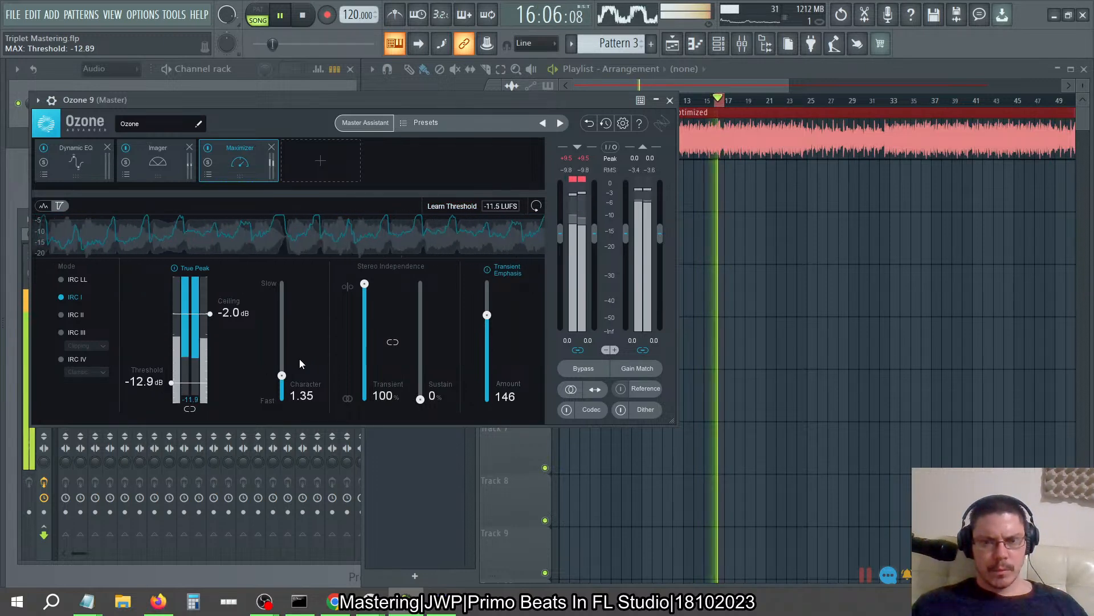
- Set the Character to 0.00, stereo independence to Transient 0% and Sustain 100%, and the threshold to -9.1 dB after trying -15.5 dB
left_click_drag(281, 375, 282, 399)
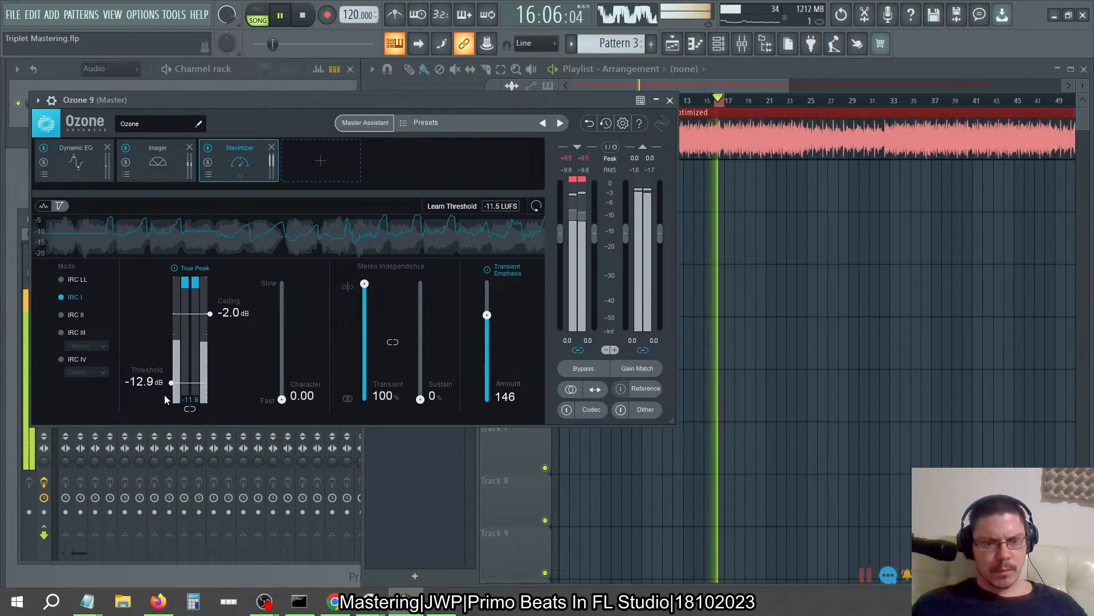
mouse_move(171, 383)
left_mouse_down()
mouse_move(171, 354)
mouse_move(171, 391)
left_mouse_up()
left_click_drag(365, 285, 365, 399)
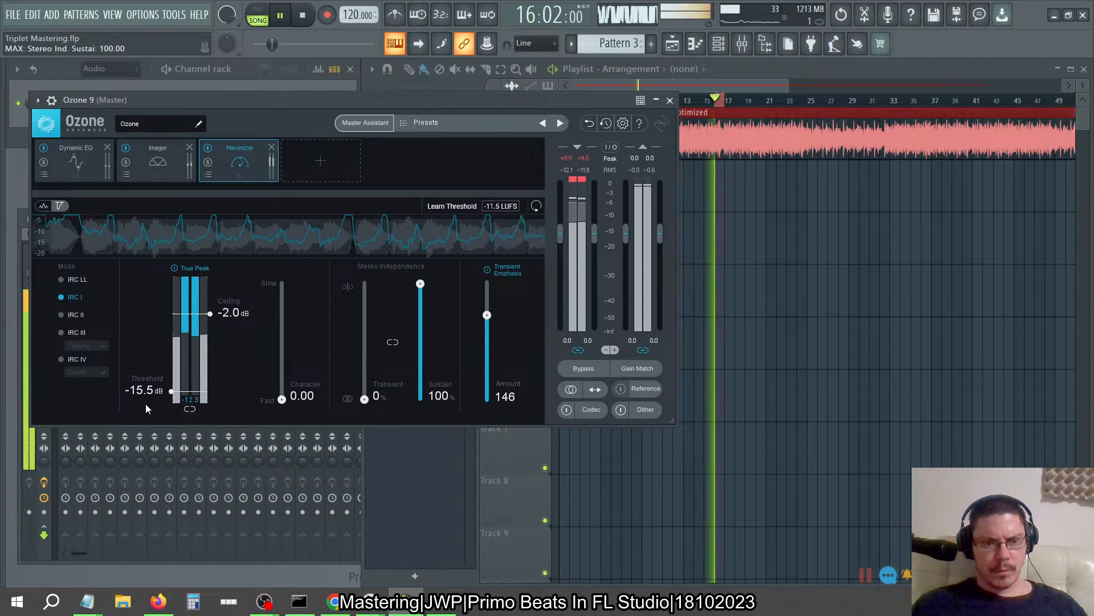
left_click_drag(171, 391, 170, 372)
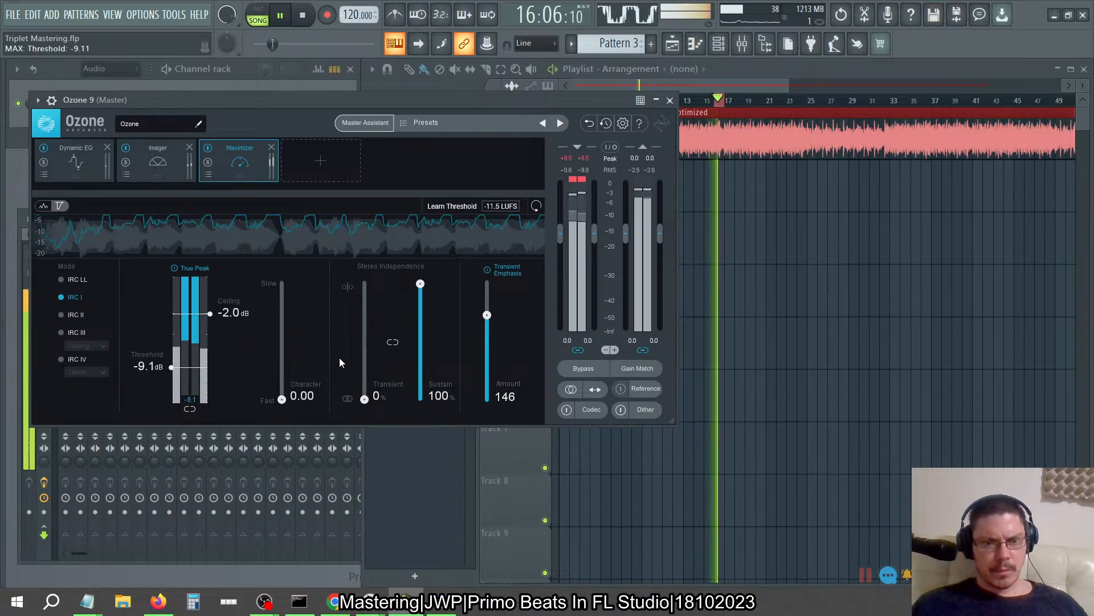
- Set the Transient Emphasis amount to 0 and disable it, and set stereo independence Transient and Sustain to 0%, trying their link
left_click_drag(486, 317, 511, 562)
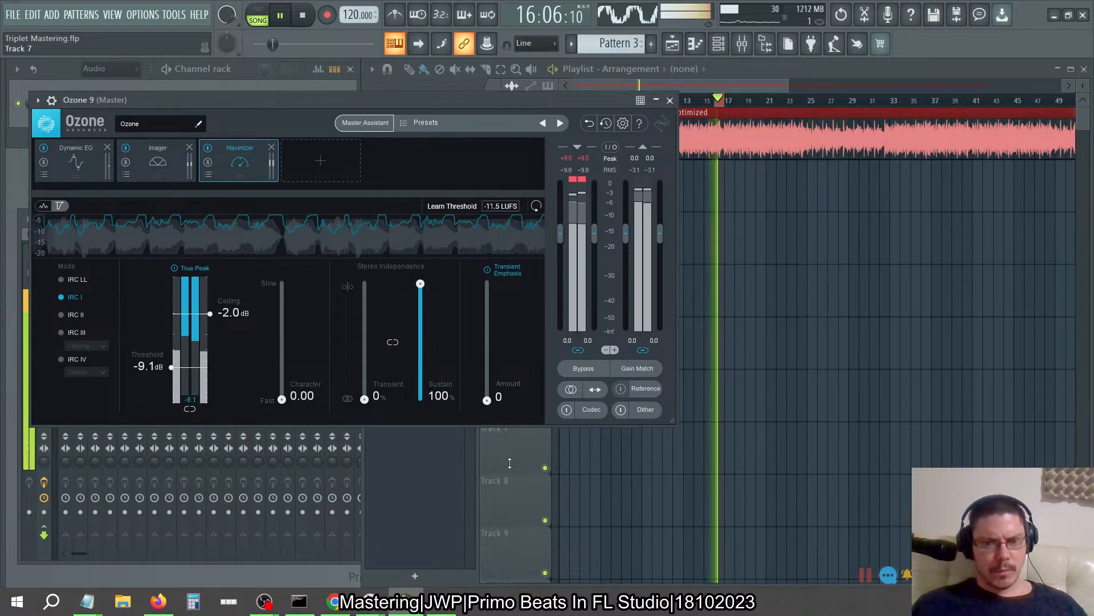
left_click(487, 270)
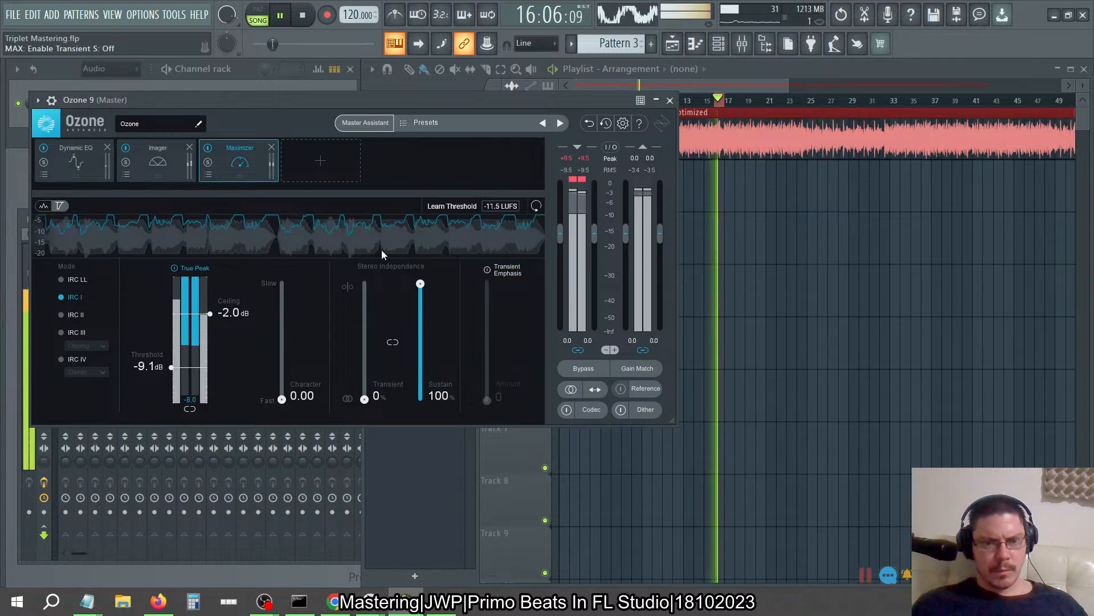
left_click_drag(366, 404, 367, 530)
left_click_drag(420, 298, 421, 406)
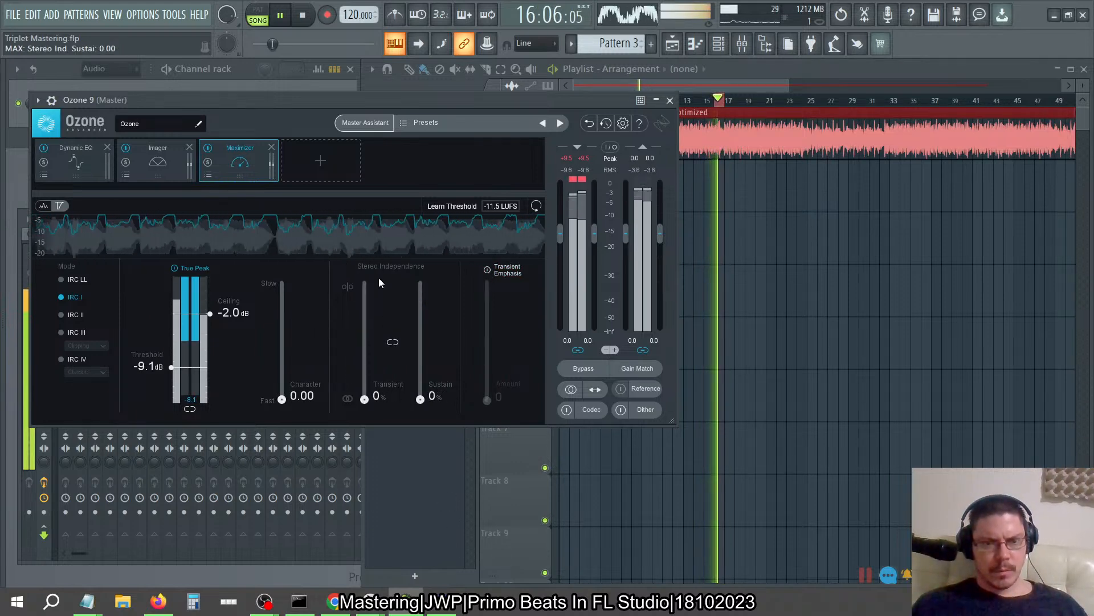
left_click(393, 342)
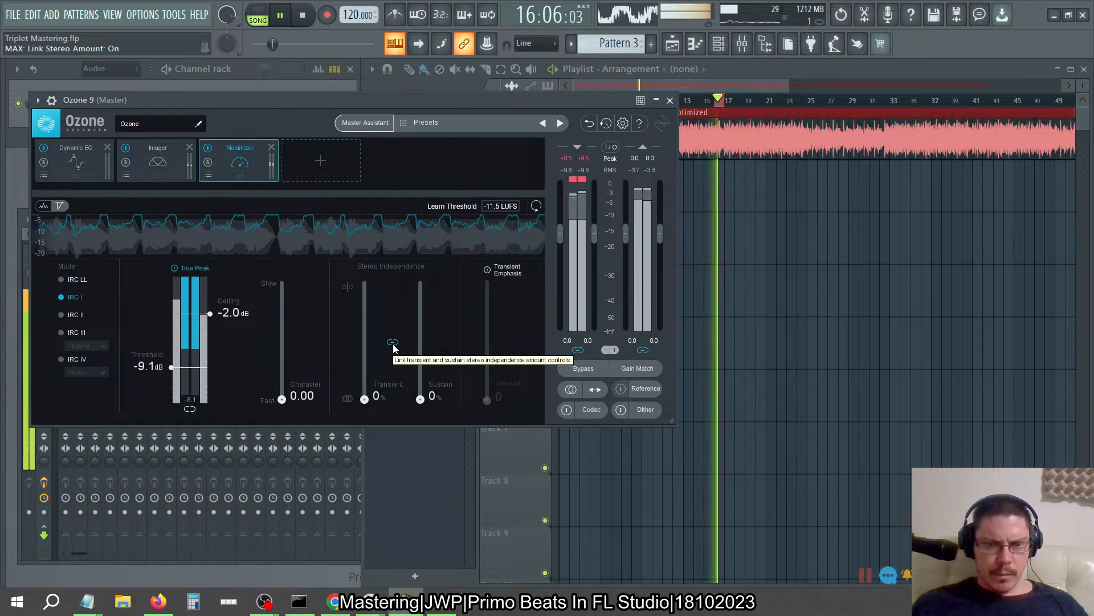
left_click_drag(365, 399, 372, 422)
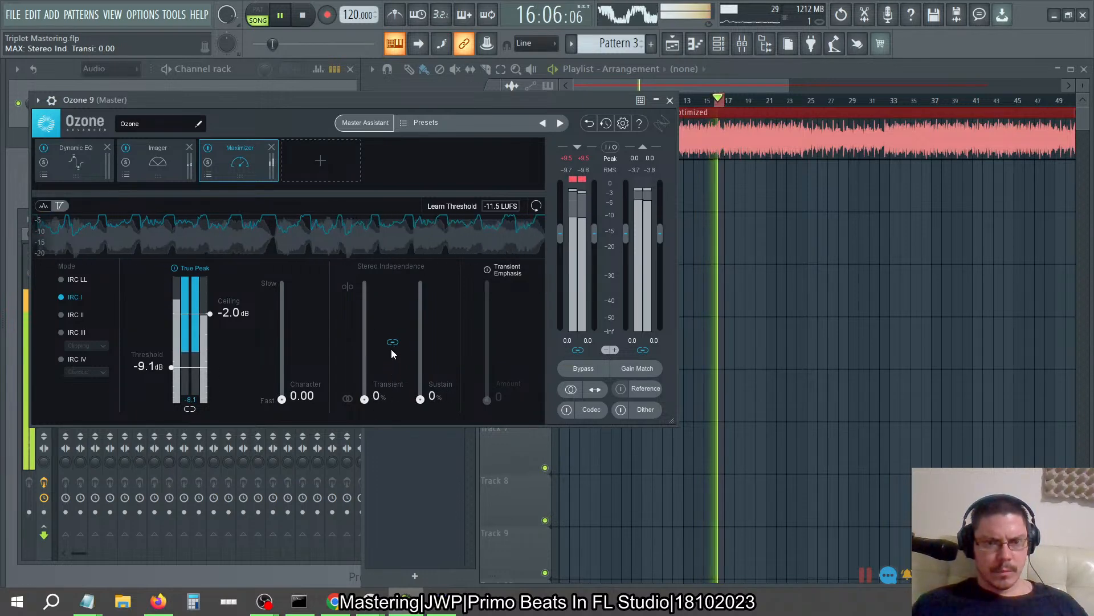
- Re-enable Transient Emphasis with an amount of 64 after trying 200, and raise the threshold to -6.0 dB
left_click(486, 270)
left_click_drag(501, 360, 389, 265)
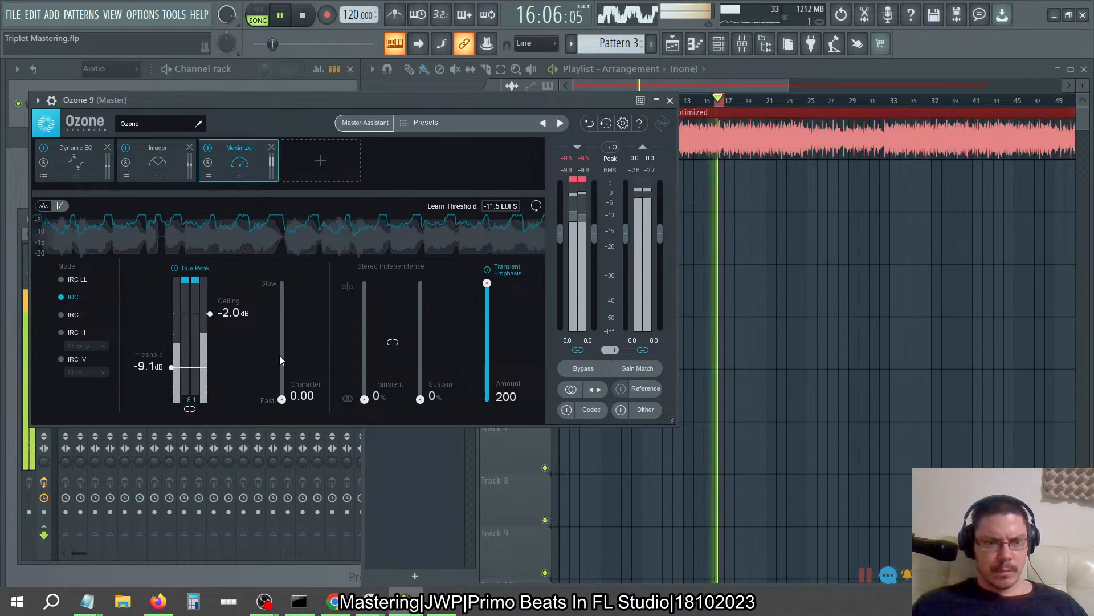
left_click_drag(487, 283, 487, 362)
left_click_drag(170, 365, 169, 351)
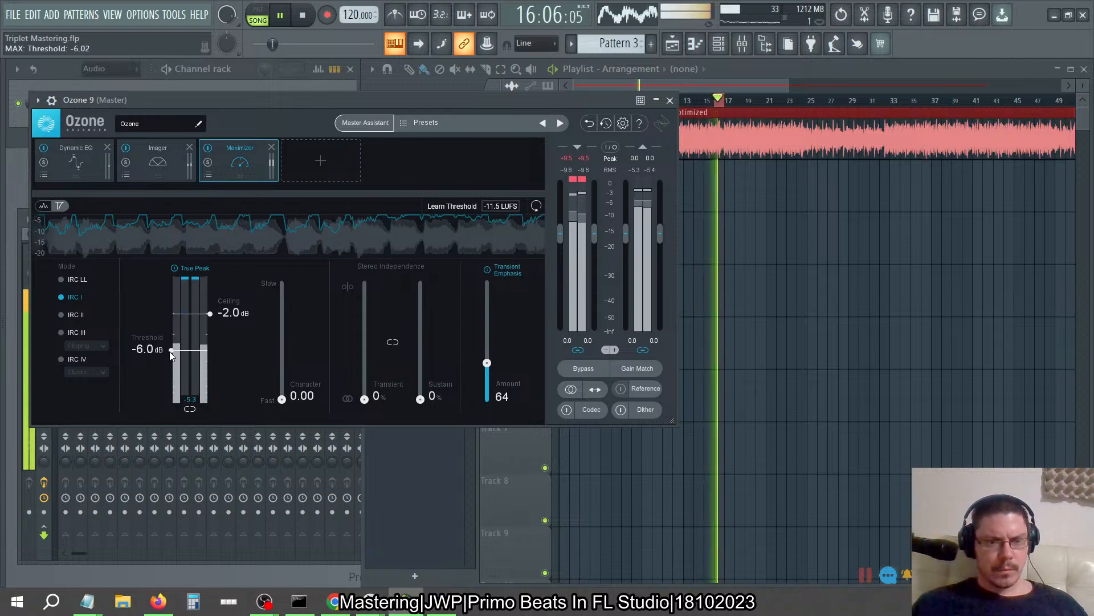
- Turn on Gain Match, compare the sound with and without bypass, and raise the input gain to +6.9 dB
left_click_drag(560, 234, 560, 217)
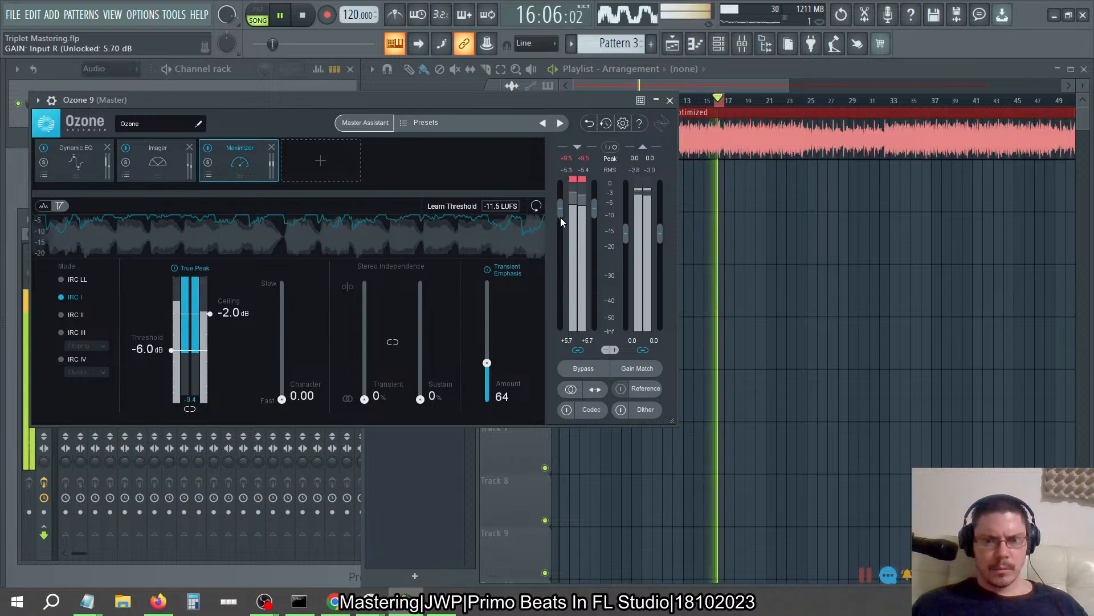
left_click(636, 368)
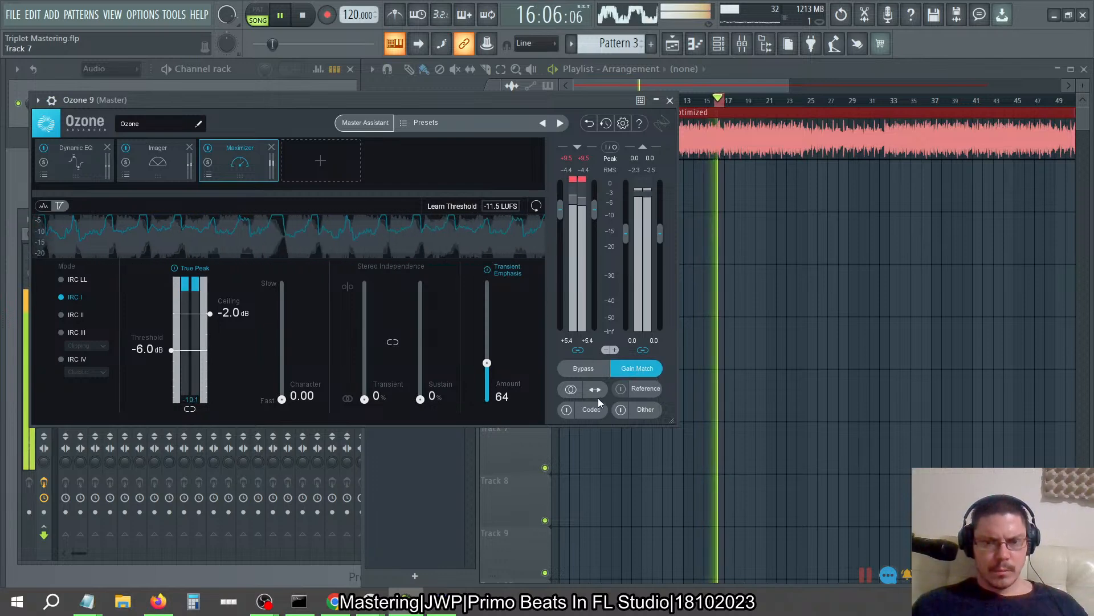
left_click(591, 371)
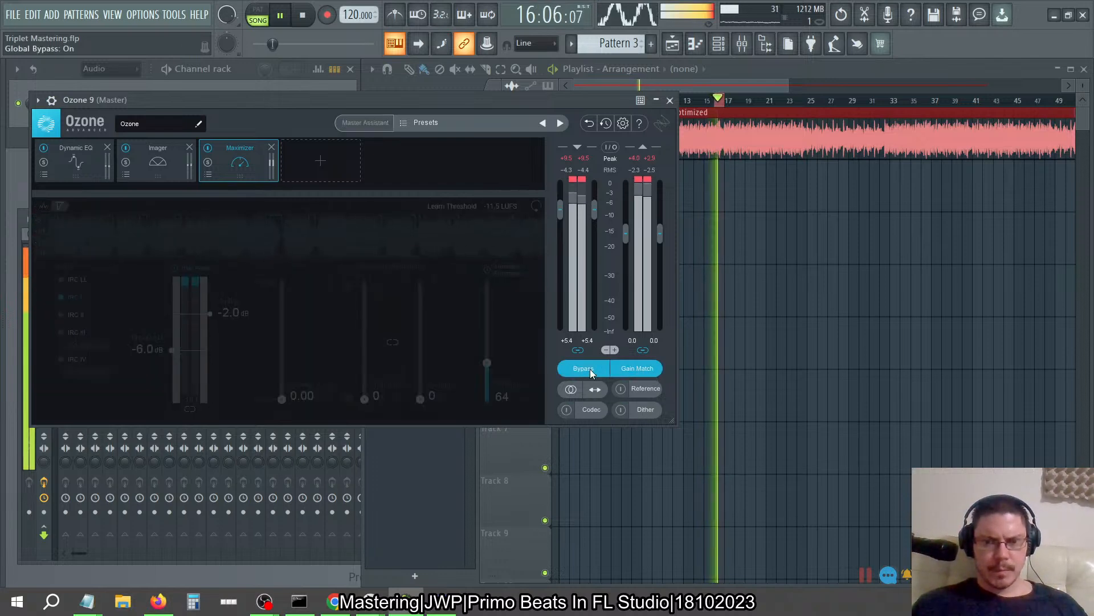
left_click(591, 371)
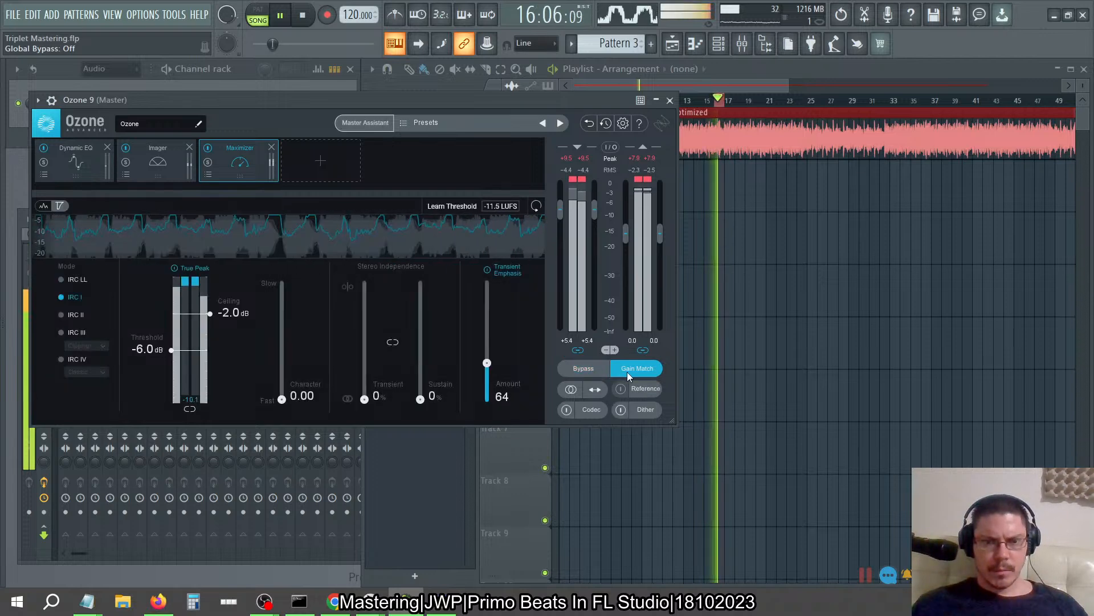
mouse_move(599, 211)
left_mouse_down()
mouse_move(594, 244)
mouse_move(593, 207)
left_mouse_up()
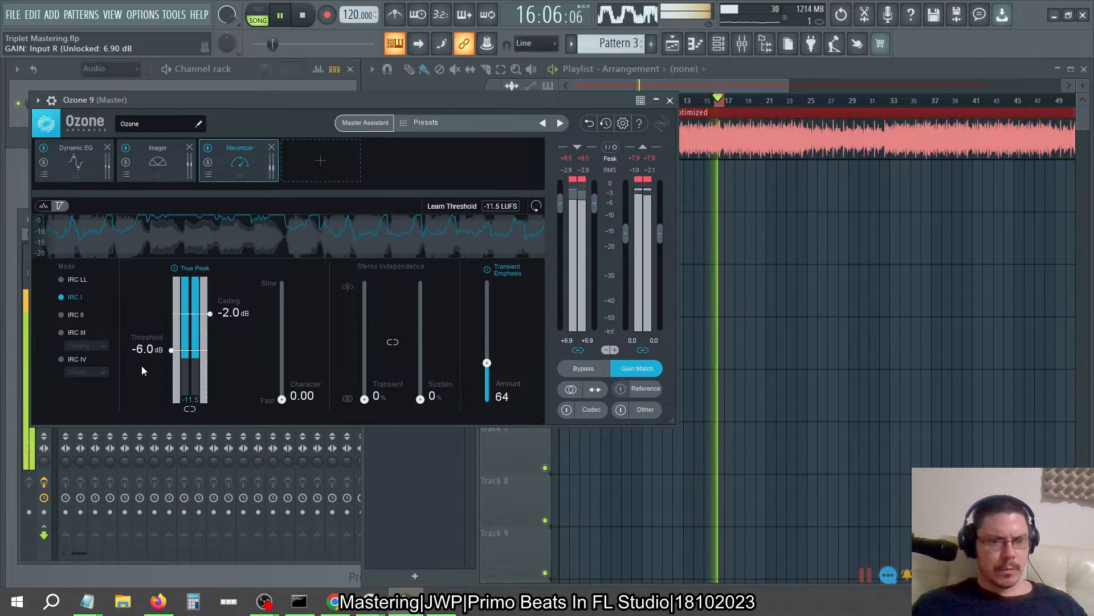
- Raise the threshold to -4.5 dB, set the Transient Emphasis amount to 0, and return Character and Transient independence to 0 after trying higher settings
mouse_move(170, 356)
left_mouse_down()
mouse_move(172, 381)
mouse_move(177, 292)
mouse_move(174, 340)
left_mouse_up()
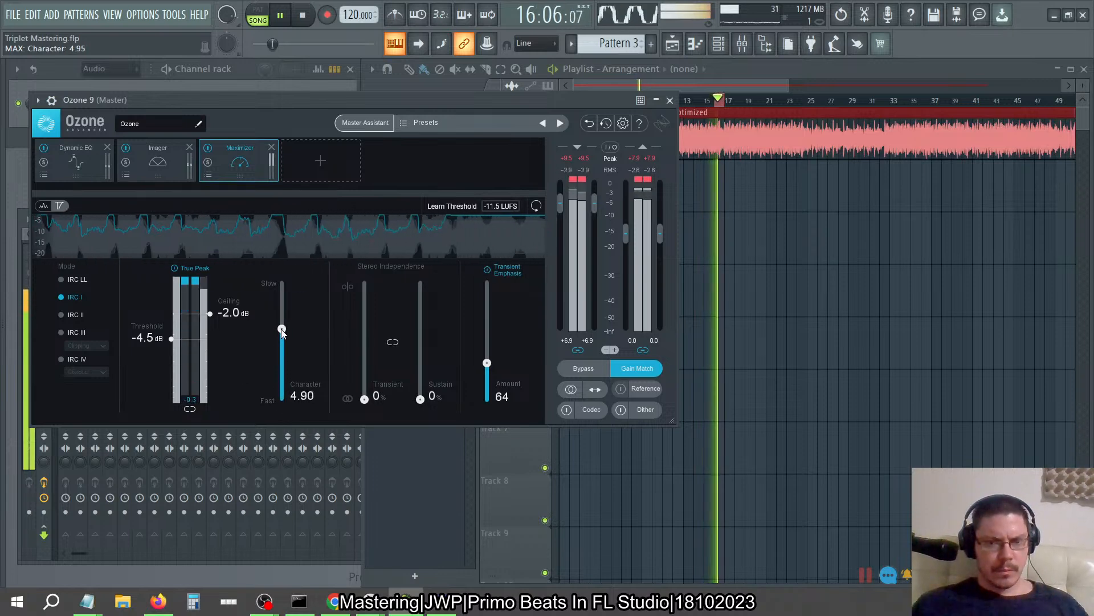
left_click_drag(282, 321, 281, 279)
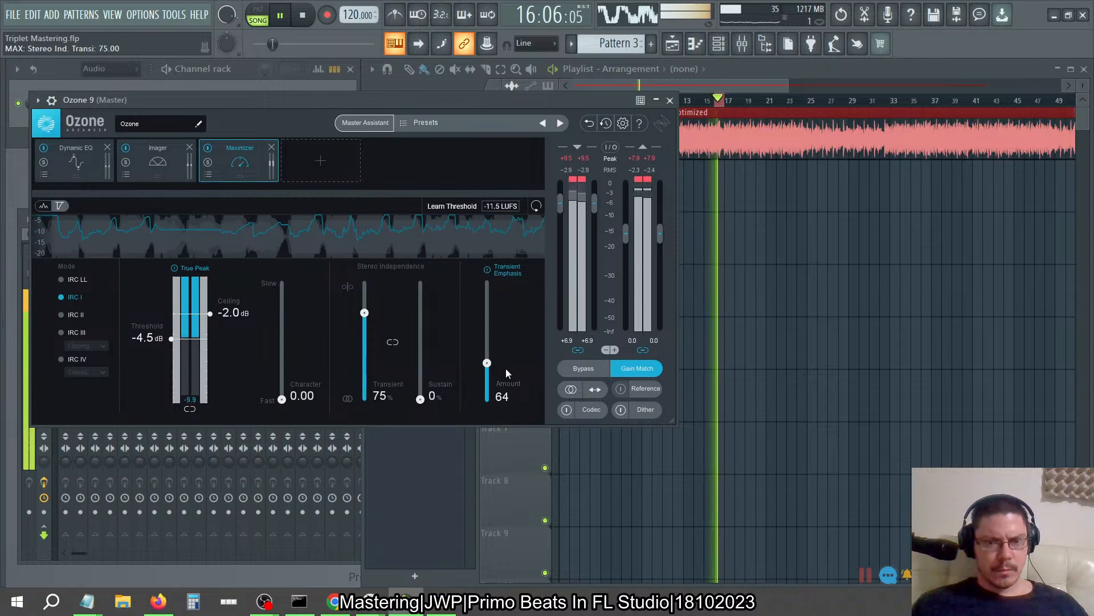
left_click_drag(365, 315, 364, 223)
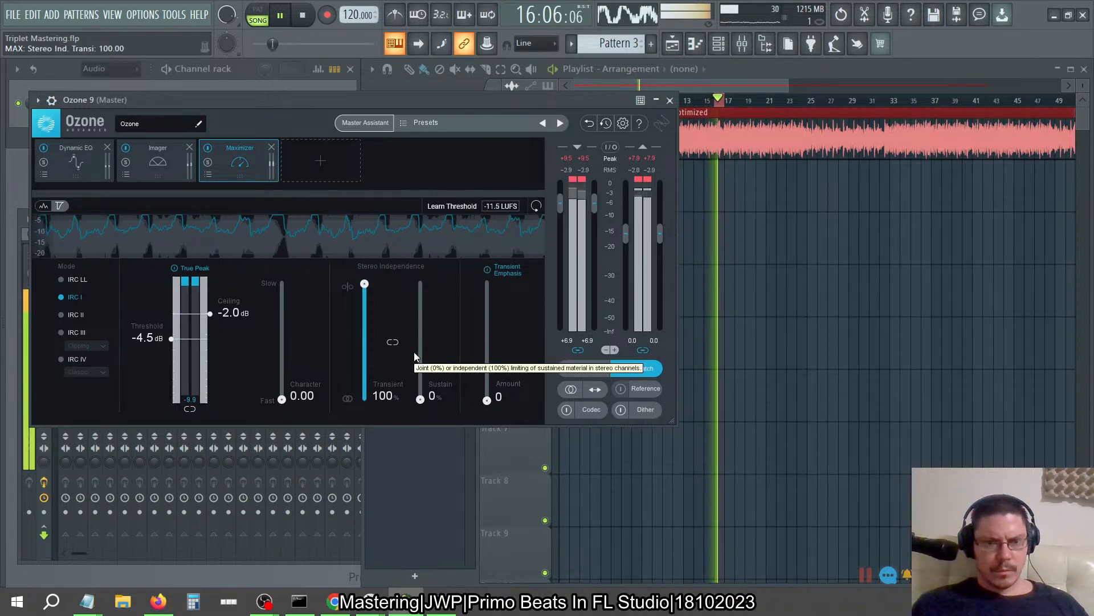
left_click_drag(364, 283, 364, 399)
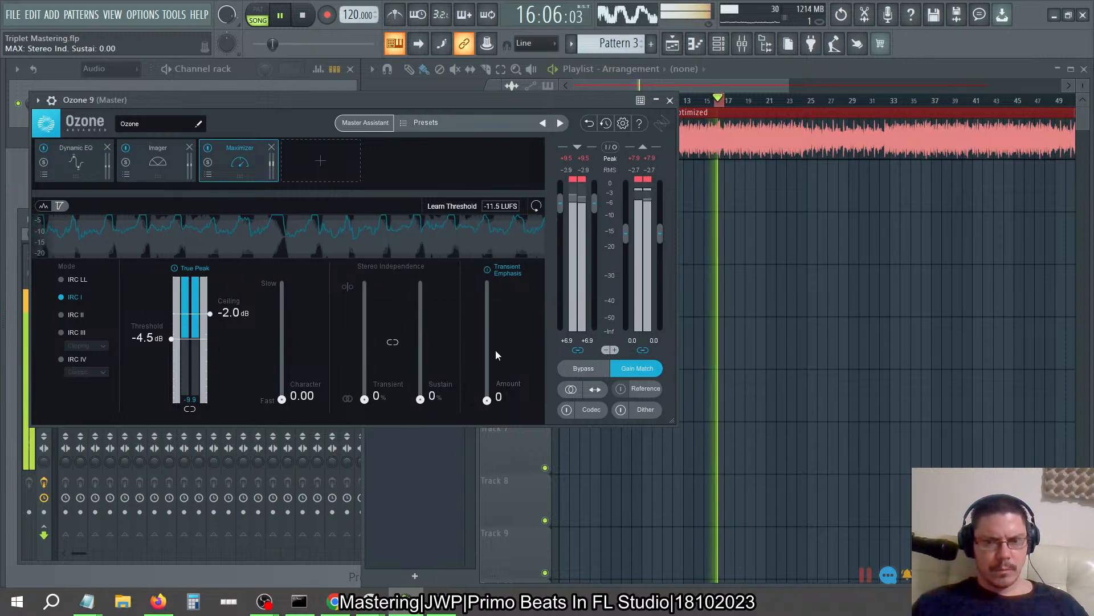
- Set the input gain to 4.5 dB after trying 3 dB
type("3")
key("Return")
double_click(587, 341)
type("4.5")
key("Return")
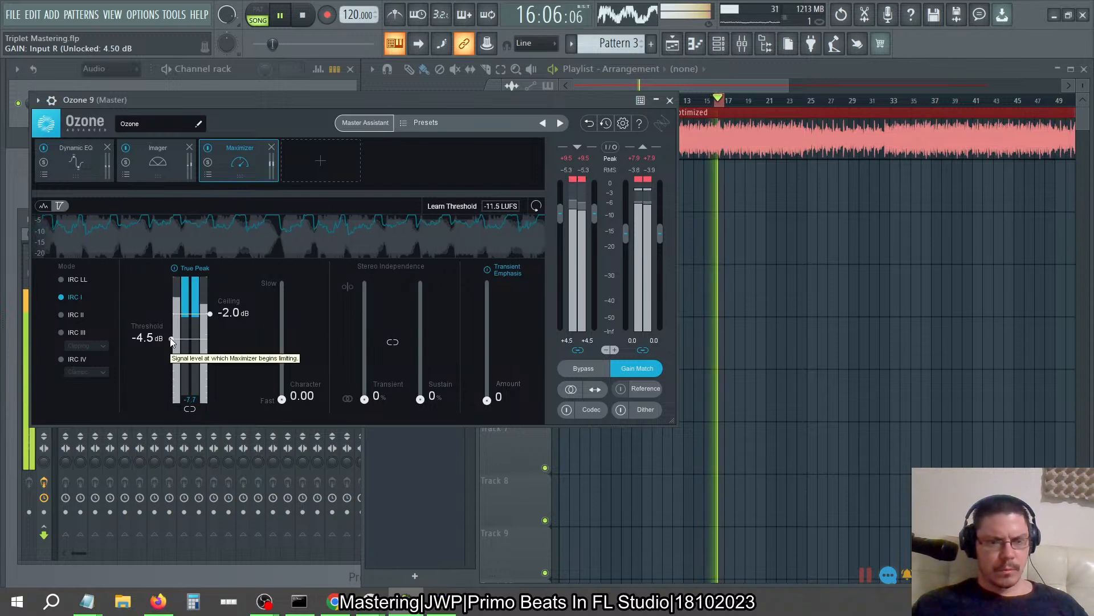
- Reset the input gain to 0.0 dB and lower the threshold to -9.0 dB after trying -6.0 dB
left_click_drag(170, 340, 170, 351)
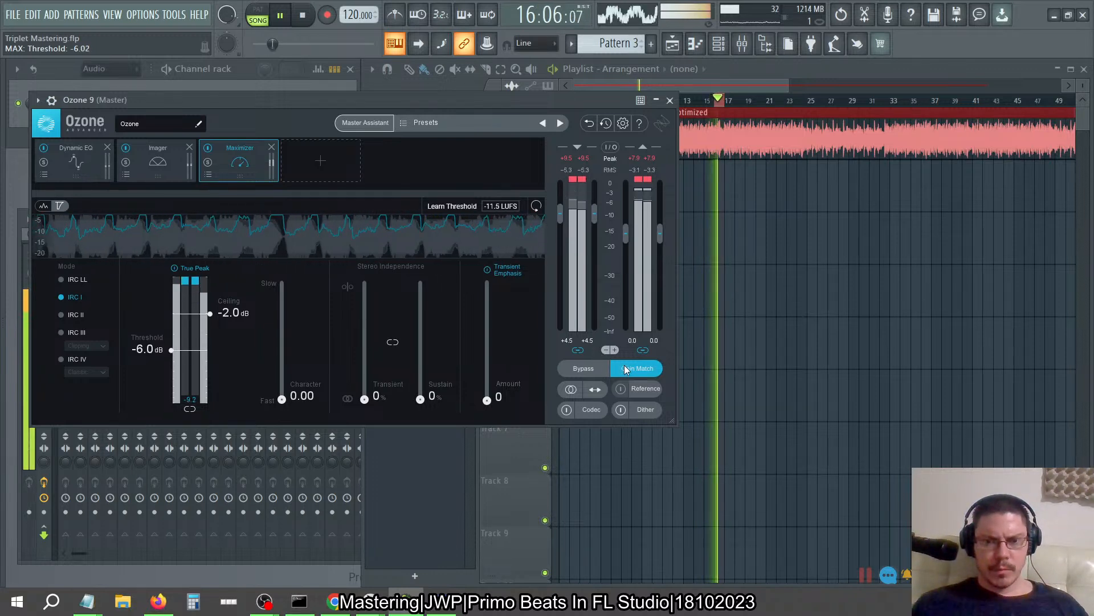
left_click(587, 342)
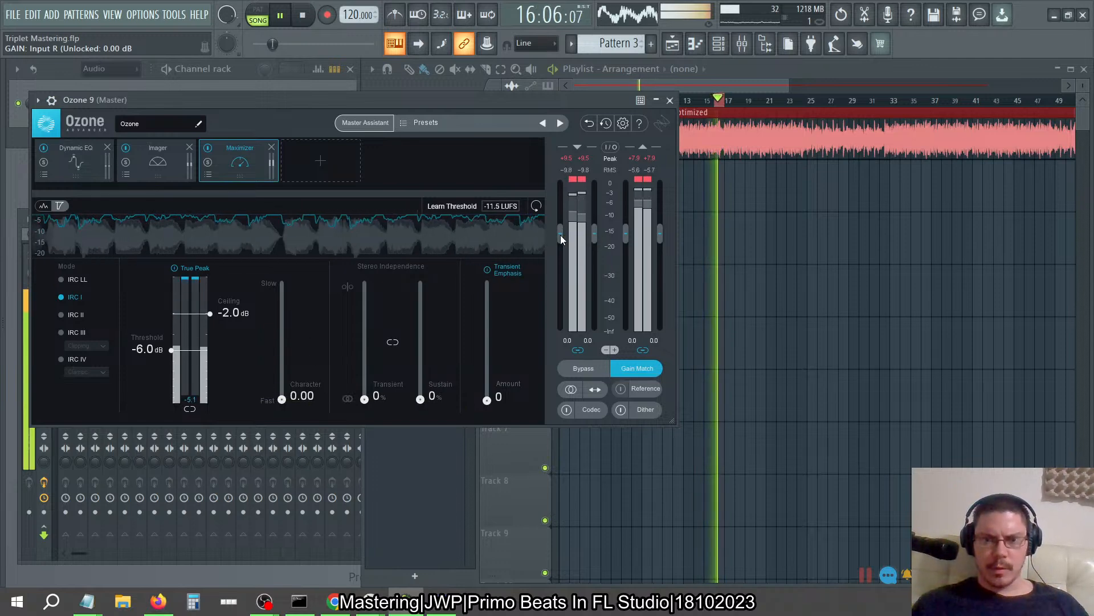
mouse_move(172, 349)
left_mouse_down()
mouse_move(173, 384)
mouse_move(172, 364)
left_mouse_up()
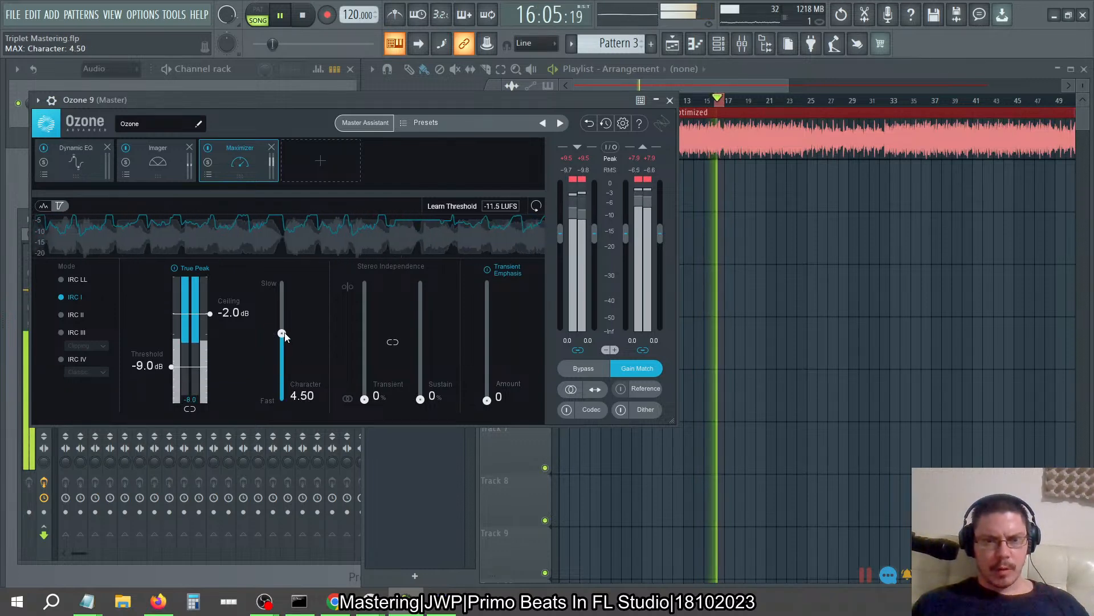
- Compare Character settings of 10.00, 1.25 and 0.00, and raise stereo independence Transient to 100%
left_click_drag(285, 337, 296, 198)
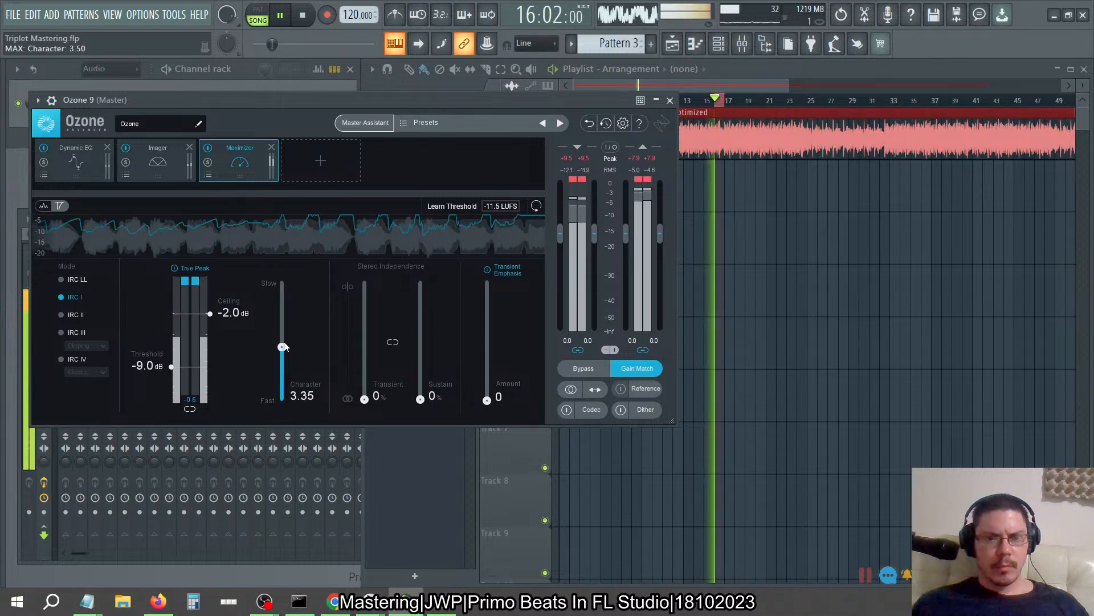
left_click_drag(282, 359, 291, 192)
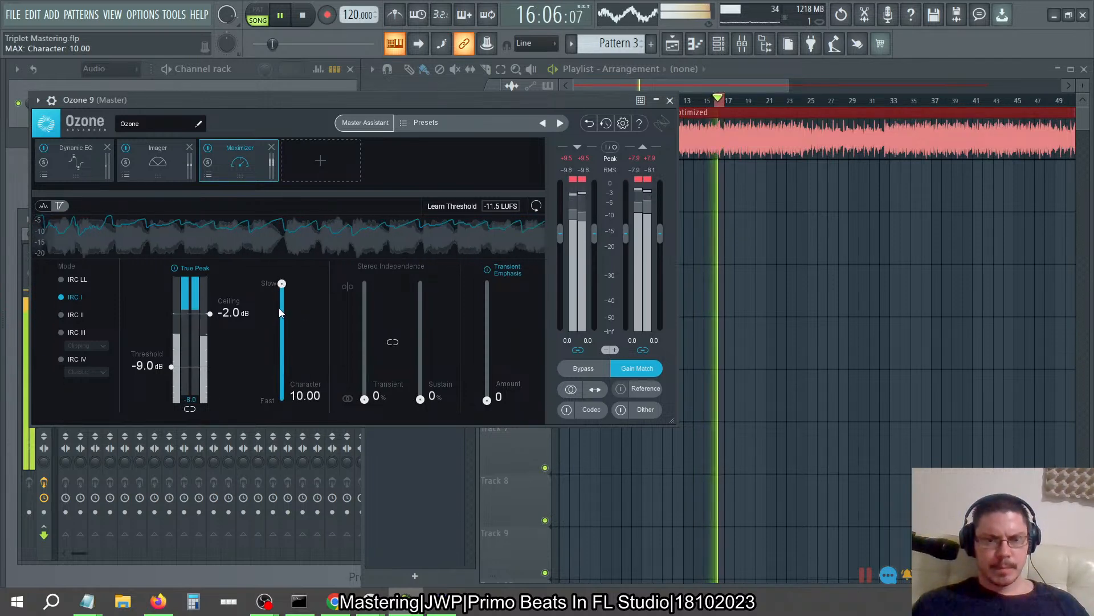
left_click_drag(282, 283, 285, 383)
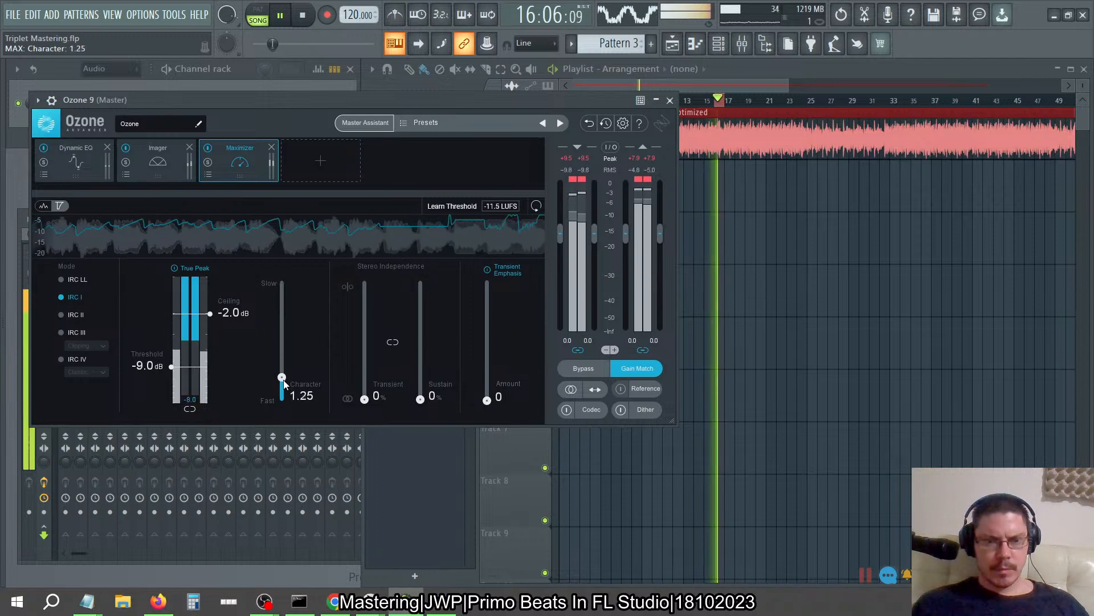
left_click_drag(364, 398, 360, 159)
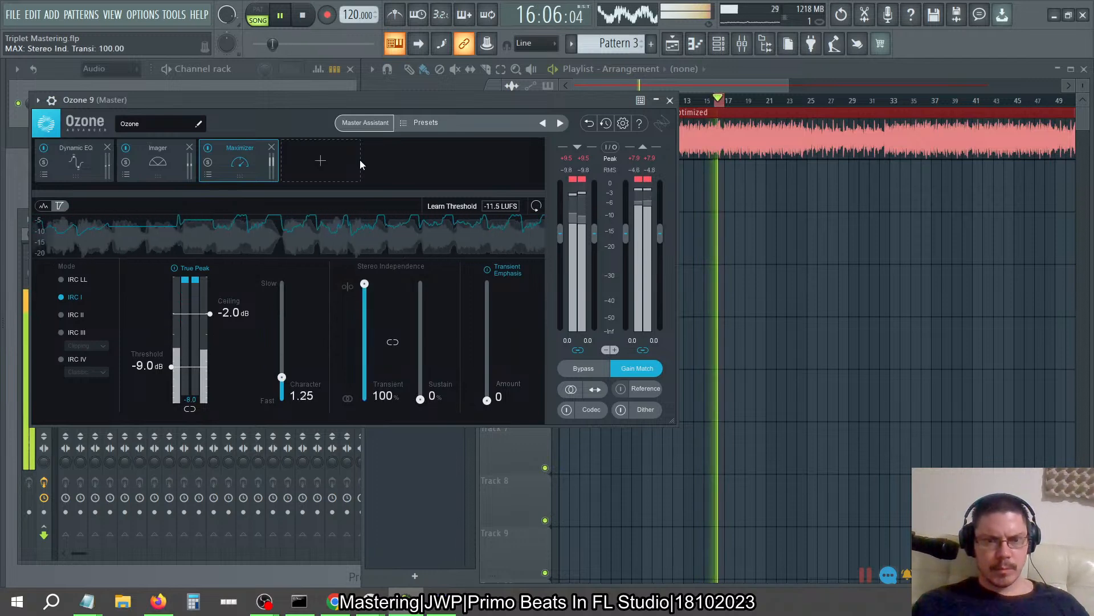
left_click_drag(281, 379, 309, 470)
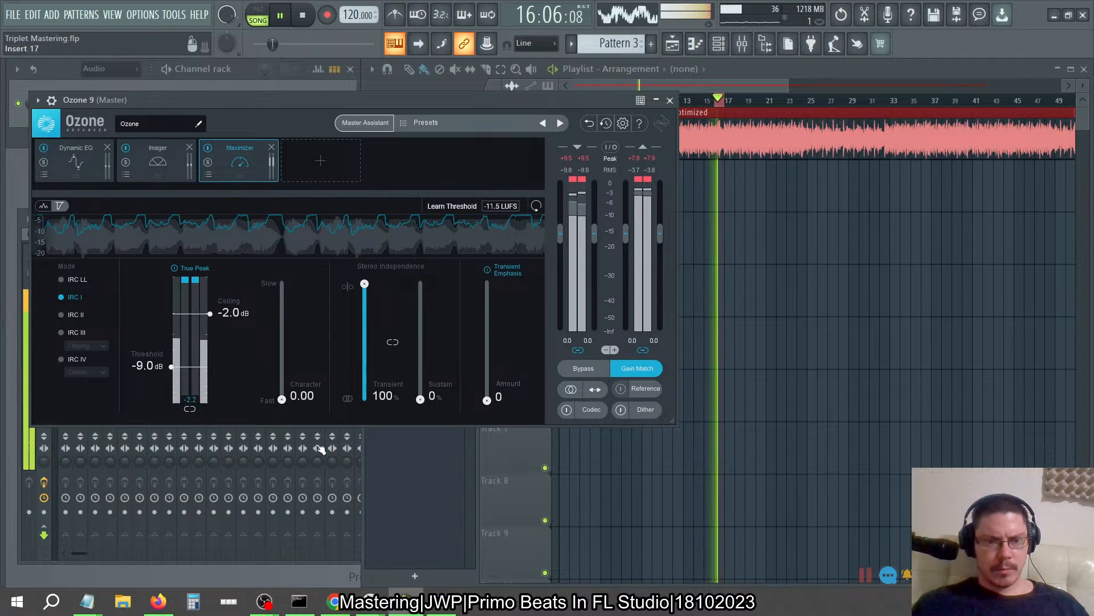
- Compare stereo independence Transient at 100% and 0%, trying a Transient Emphasis amount of 25 before returning both to 0
left_click_drag(365, 284, 368, 59)
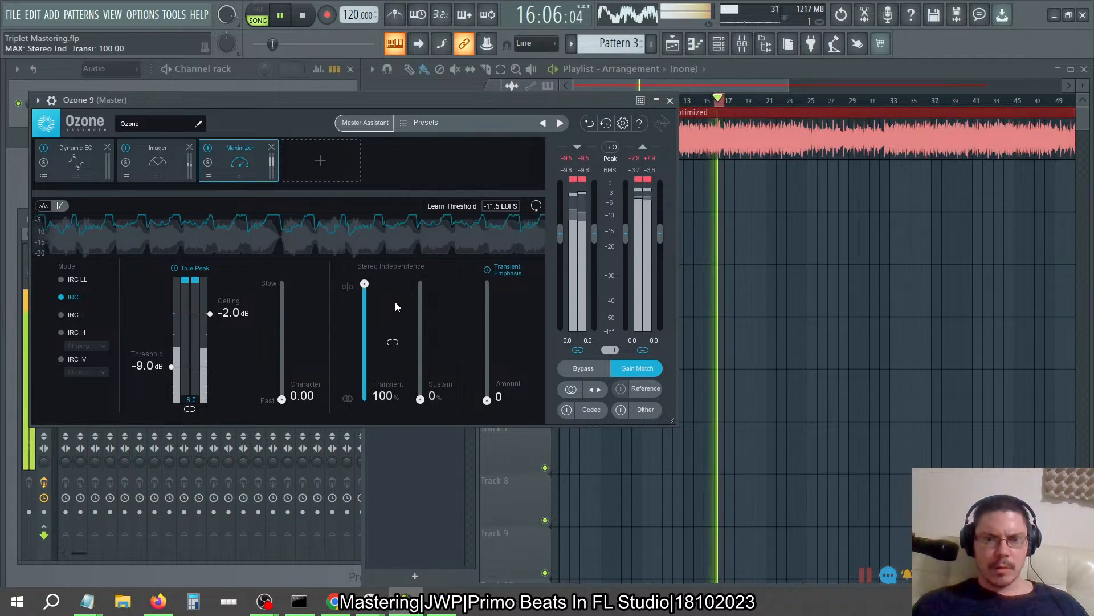
left_click_drag(365, 284, 425, 407)
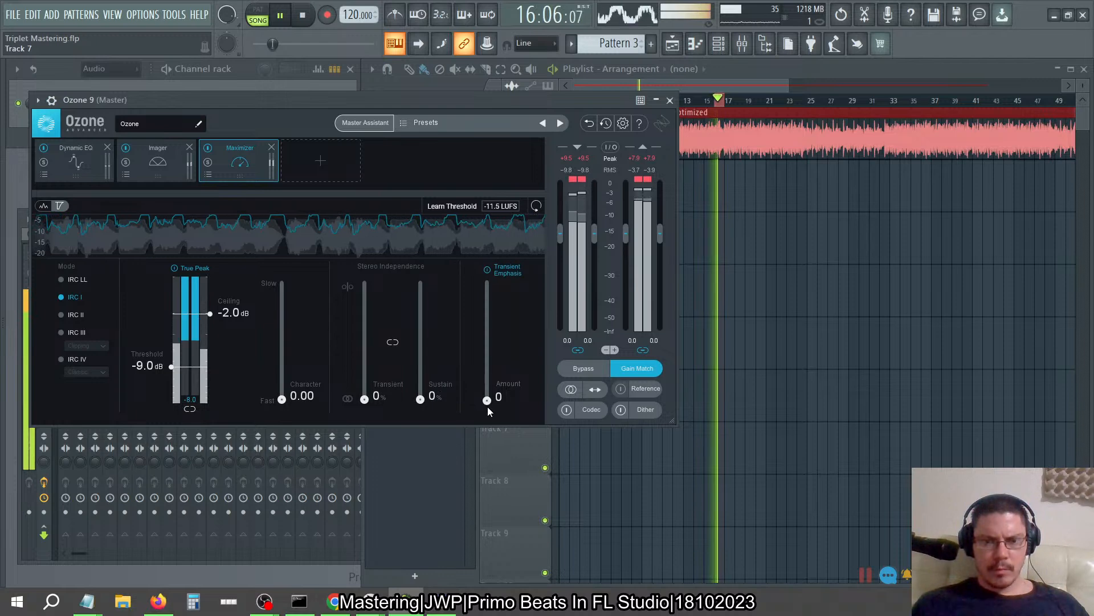
left_click_drag(487, 401, 486, 283)
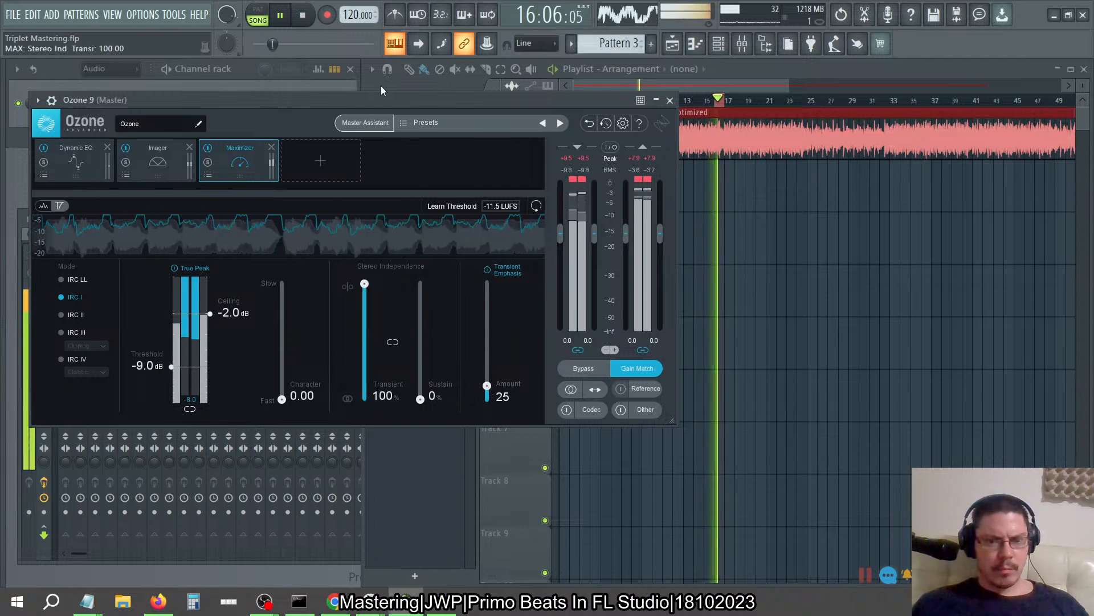
left_click_drag(364, 284, 365, 400)
left_click_drag(487, 386, 488, 495)
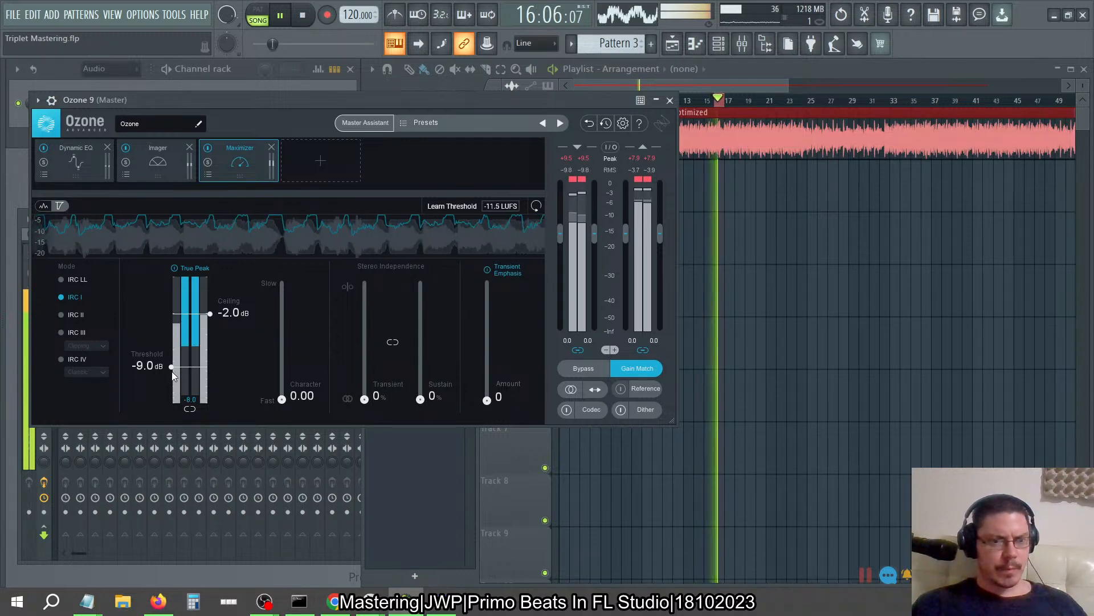
- Lower the threshold to -12.1 dB and try stereo independence Sustain at 100% before returning it to 0%
left_click_drag(172, 368, 172, 379)
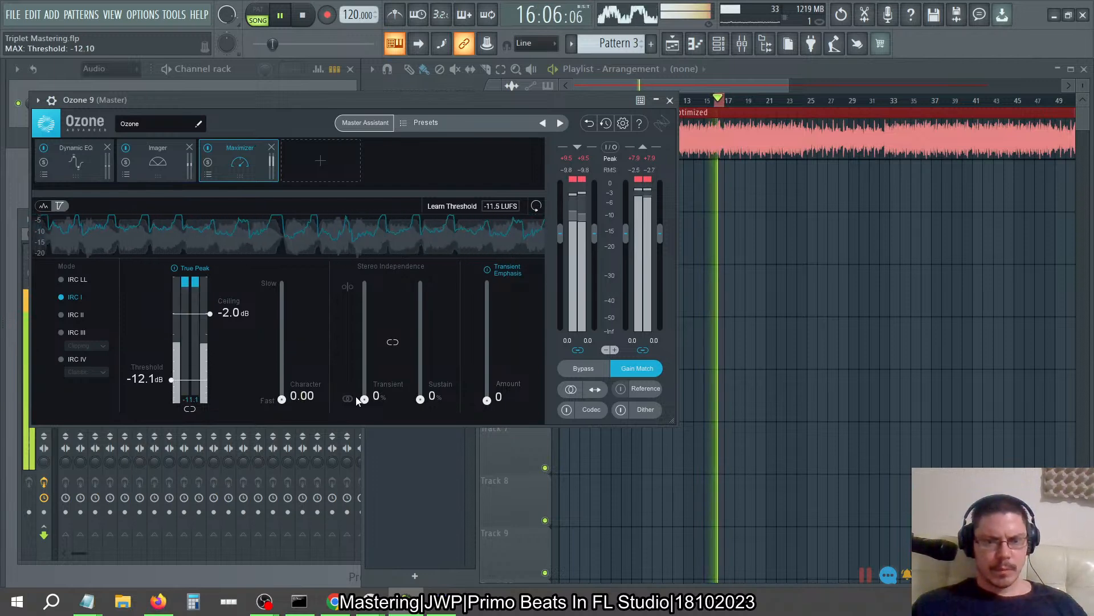
left_click_drag(364, 399, 420, 283)
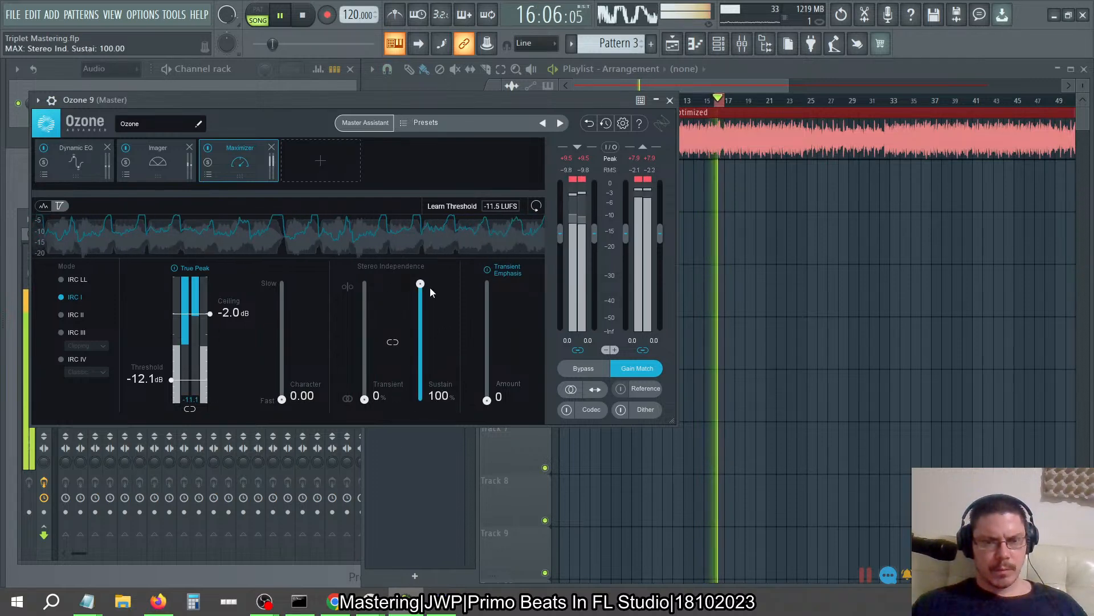
left_click_drag(420, 288, 425, 552)
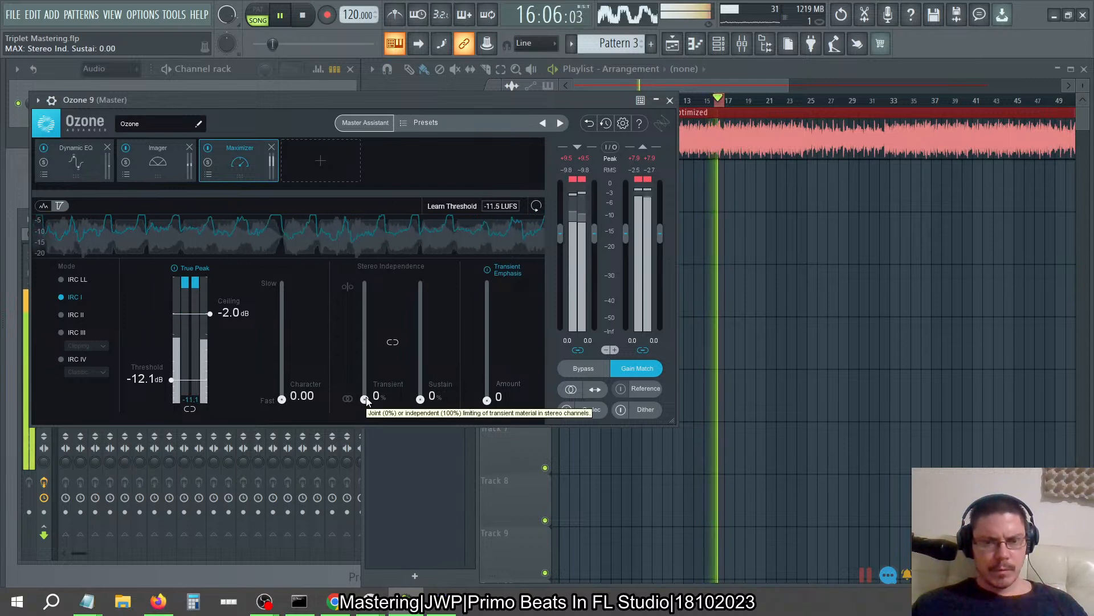
- Raise Character to 1.05 and compare stereo independence Transient and Sustain at 100% each, returning both to 0%
left_click_drag(364, 399, 377, 524)
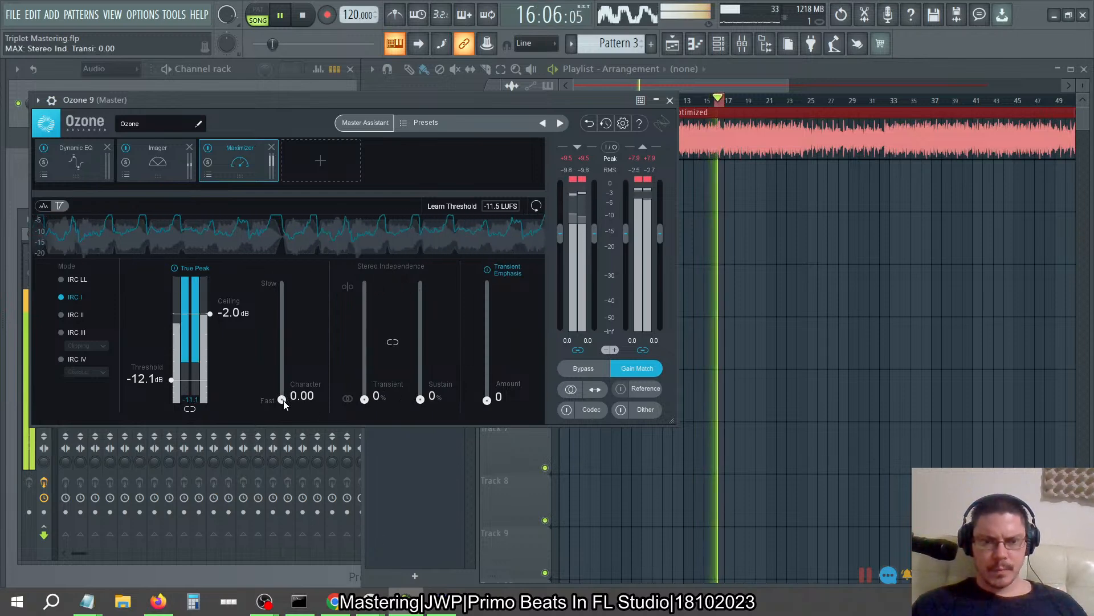
left_click_drag(284, 393, 284, 386)
left_click_drag(374, 408, 441, 299)
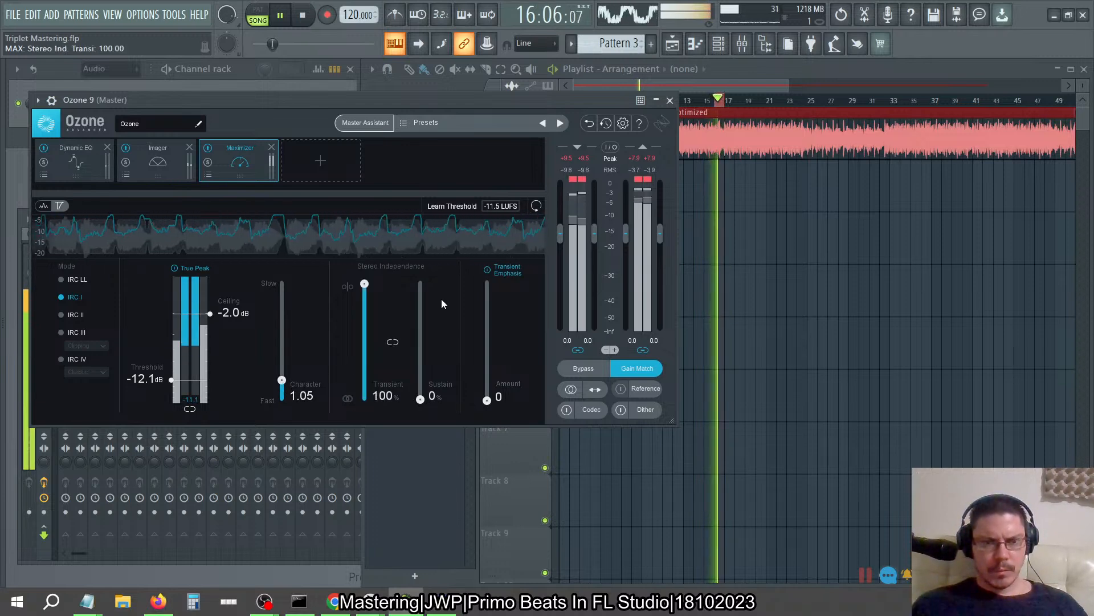
left_click_drag(365, 286, 420, 282)
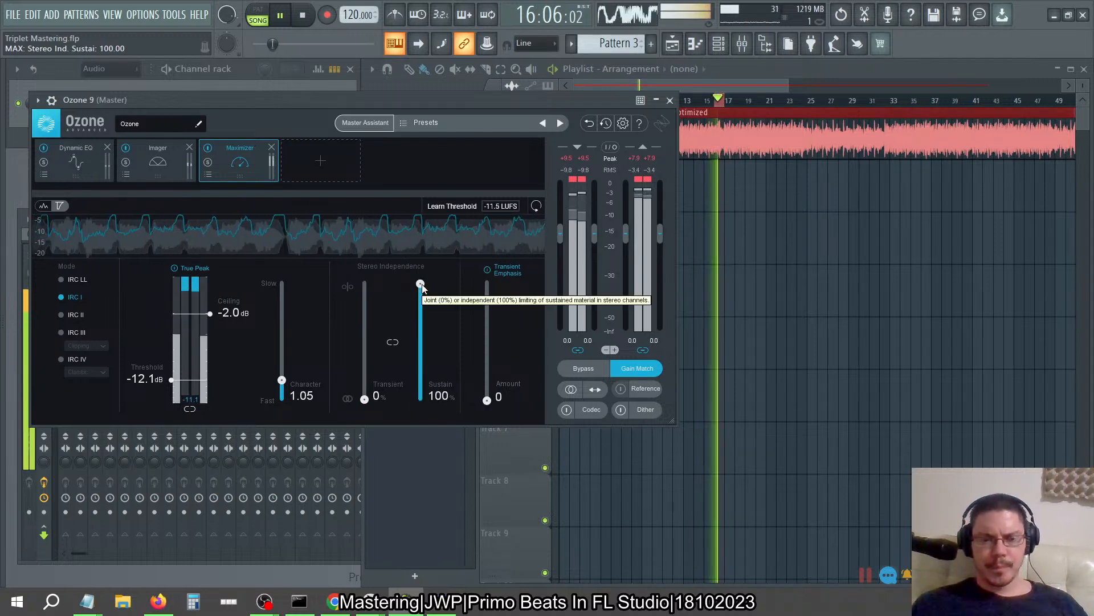
left_click_drag(421, 285, 440, 552)
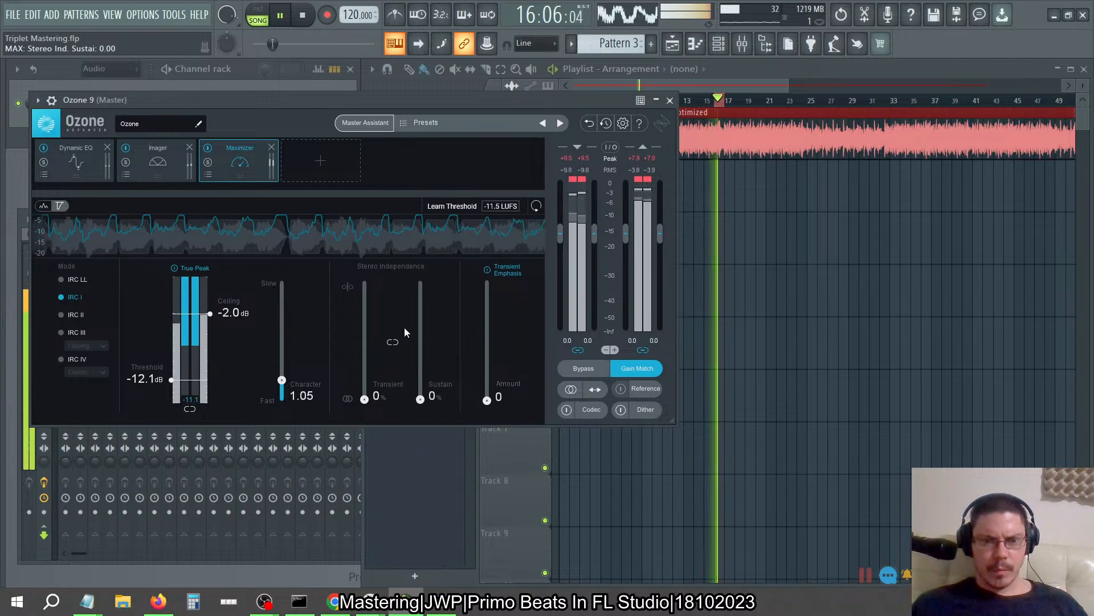
left_click_drag(365, 399, 343, 112)
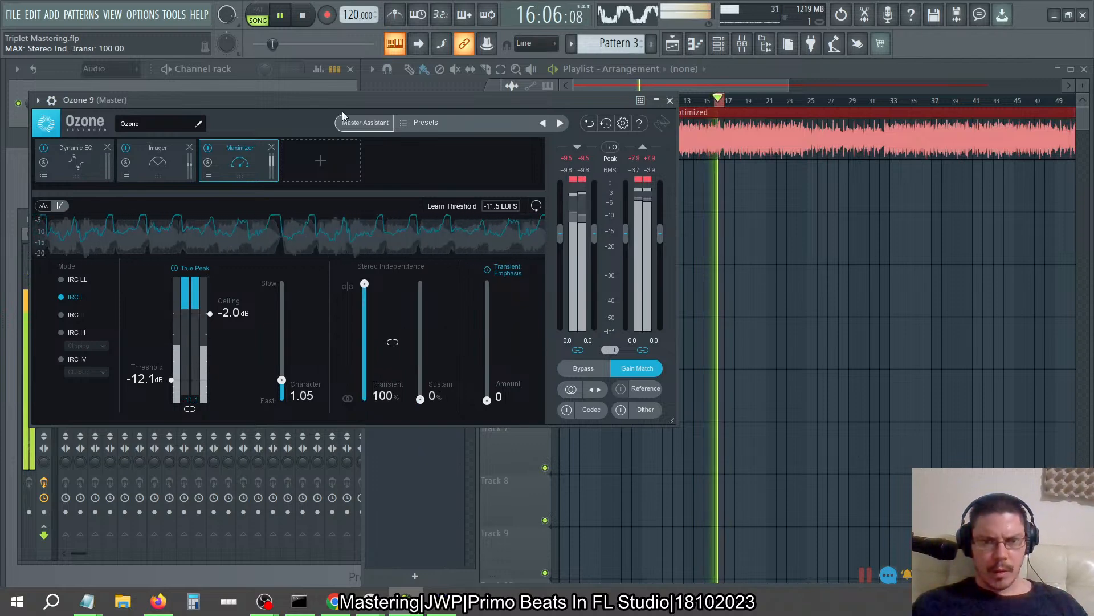
left_click_drag(365, 284, 367, 520)
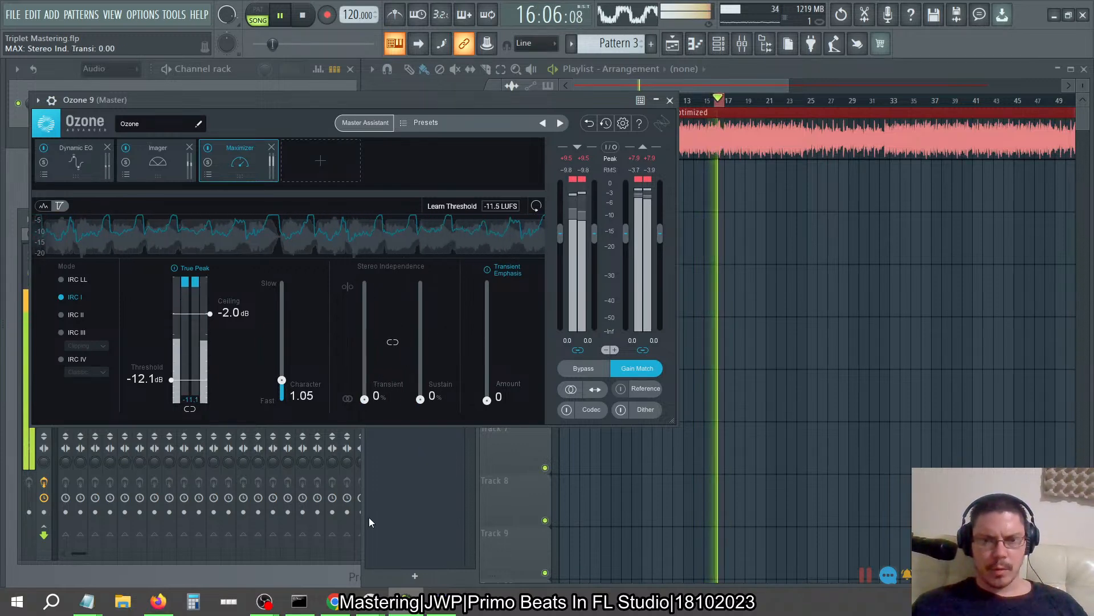
- Try a Transient Emphasis amount of 200 and lower Character to 0.00
left_click_drag(487, 401, 507, 185)
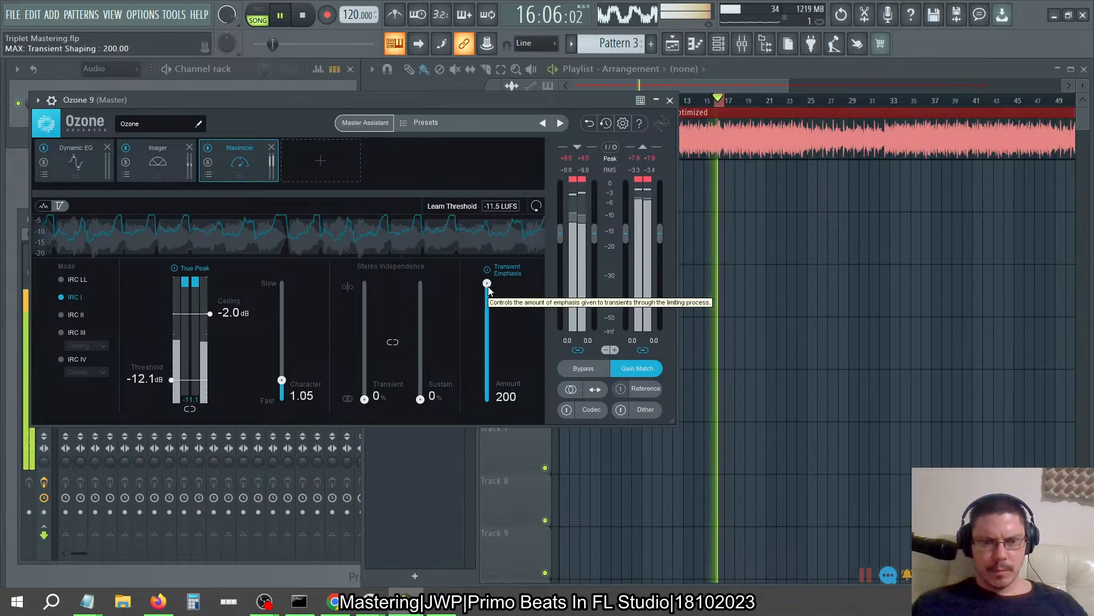
left_click_drag(281, 380, 292, 475)
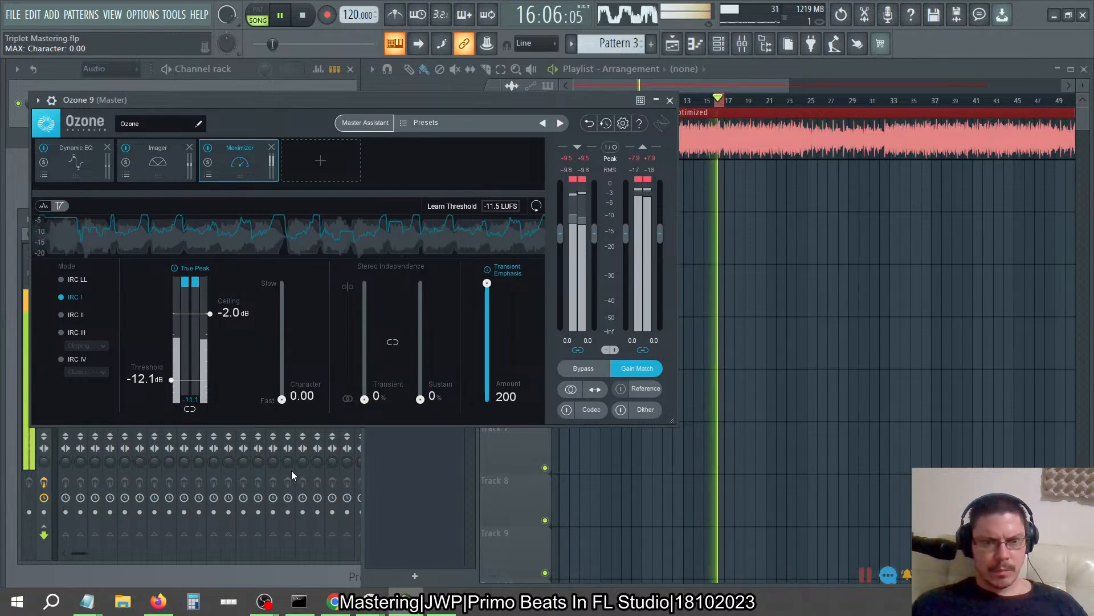
left_click_drag(290, 426, 330, 583)
- Set stereo independence Sustain to 66.67% and Transient to 33.33%
left_click_drag(420, 399, 388, 100)
double_click(439, 395)
type("66.666")
key("Return")
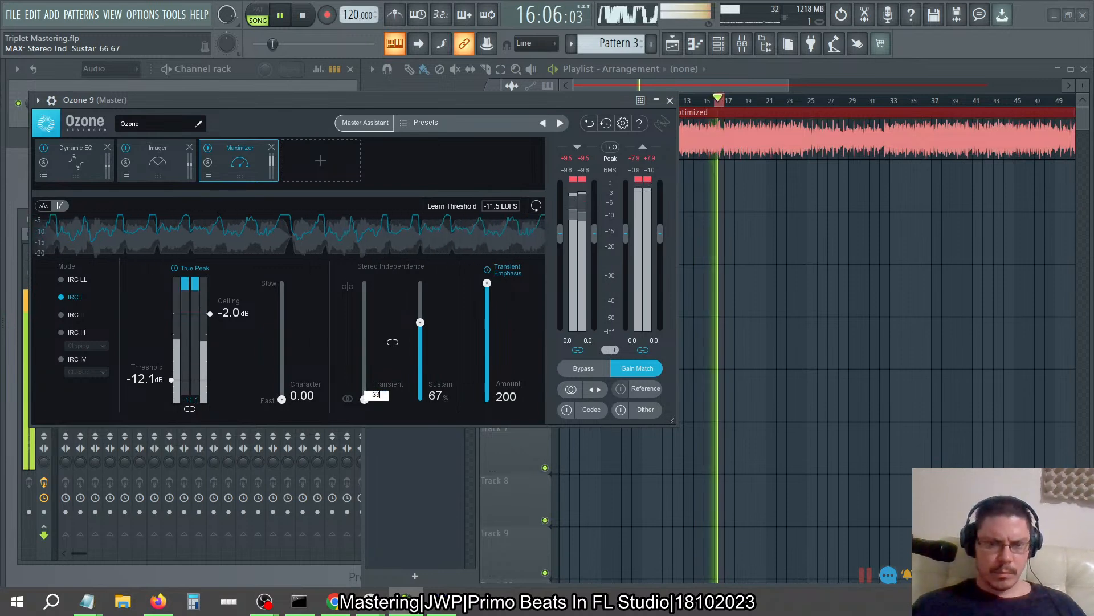
left_click_drag(375, 400, 375, 361)
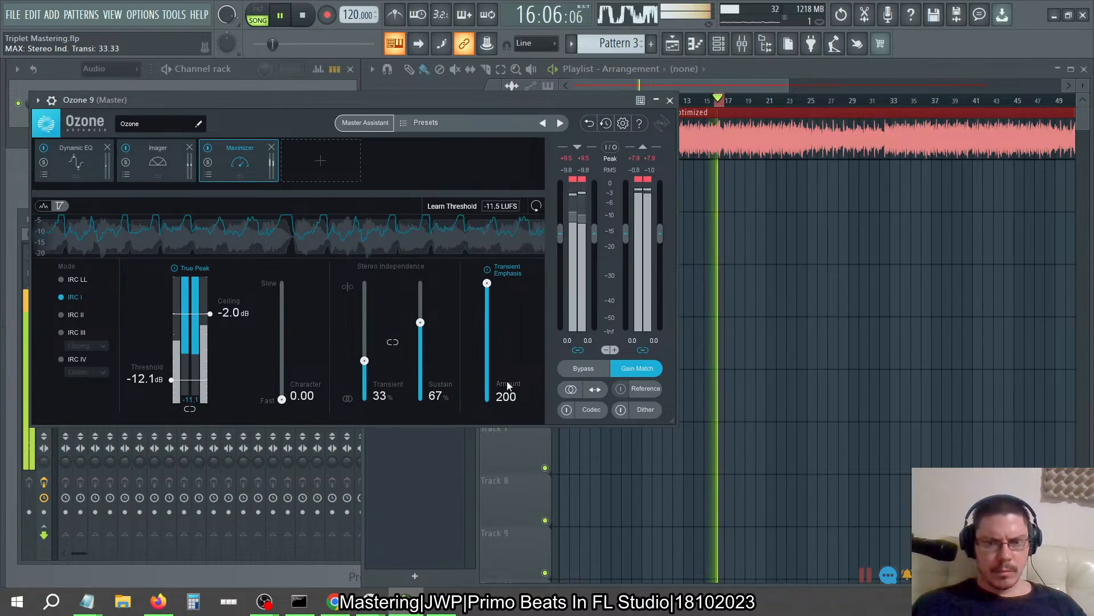
- Set the Transient Emphasis amount to 100 after trying 0
left_click_drag(488, 291, 489, 350)
double_click(489, 347)
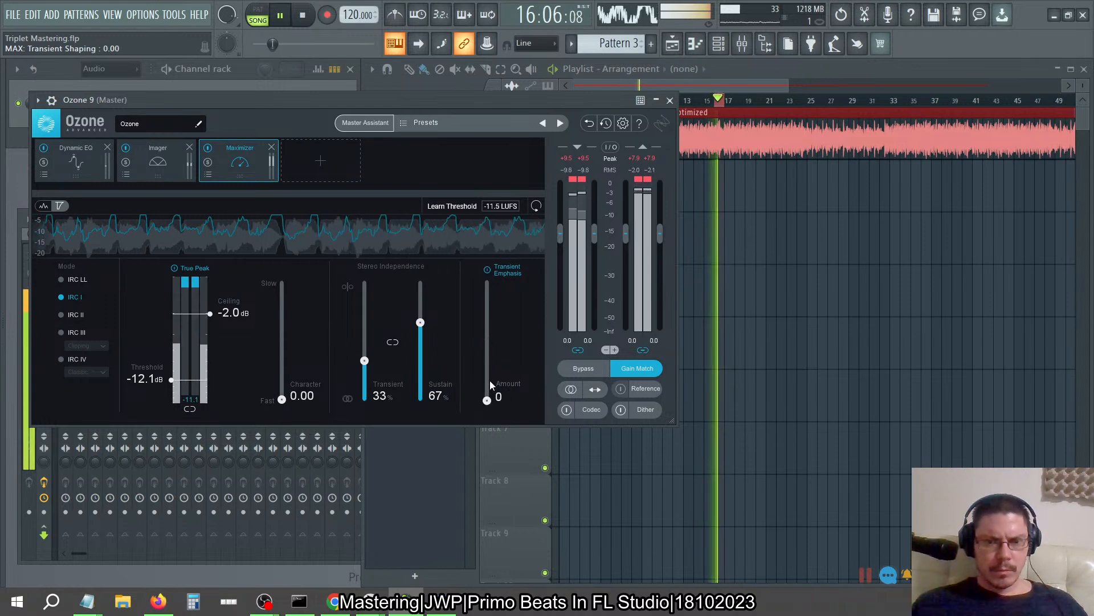
double_click(501, 400)
type("100")
key("Return")
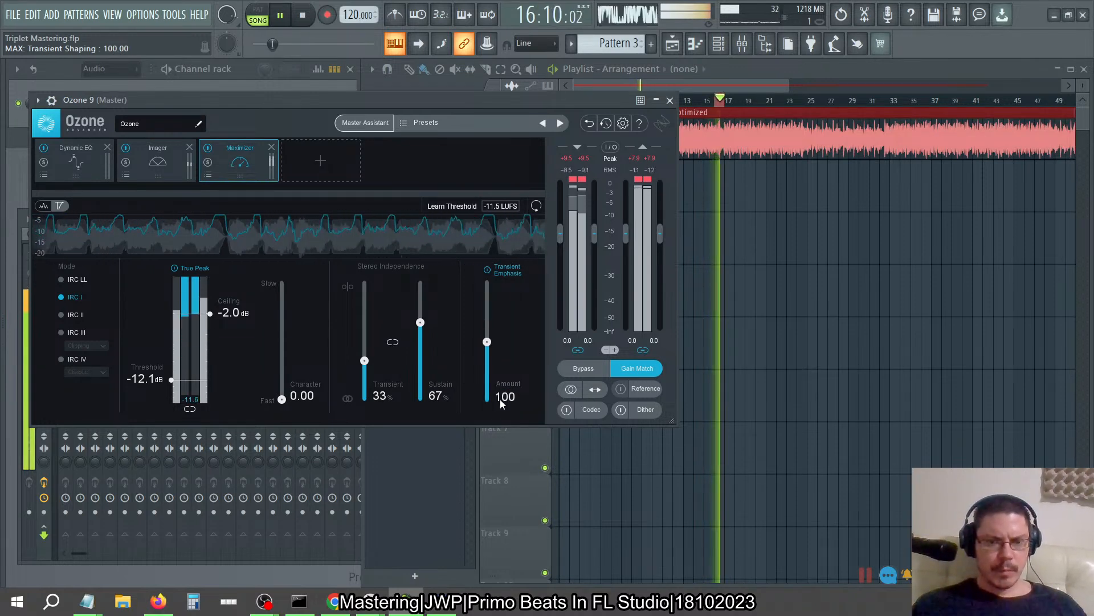
- Try a Character value of 0.20 before returning it to 0.00
double_click(302, 400)
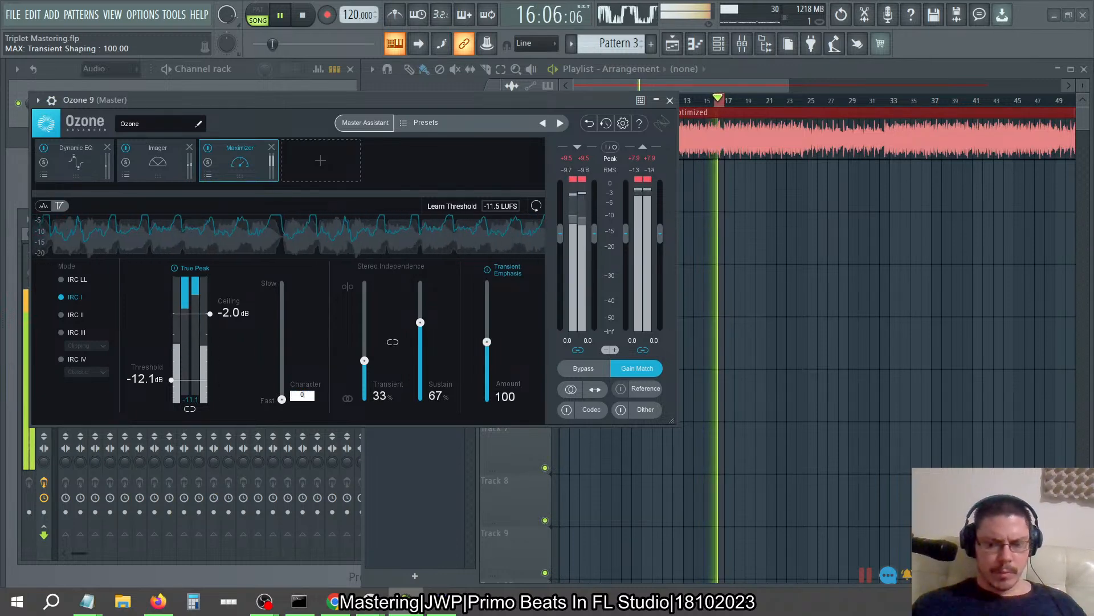
type("0.2")
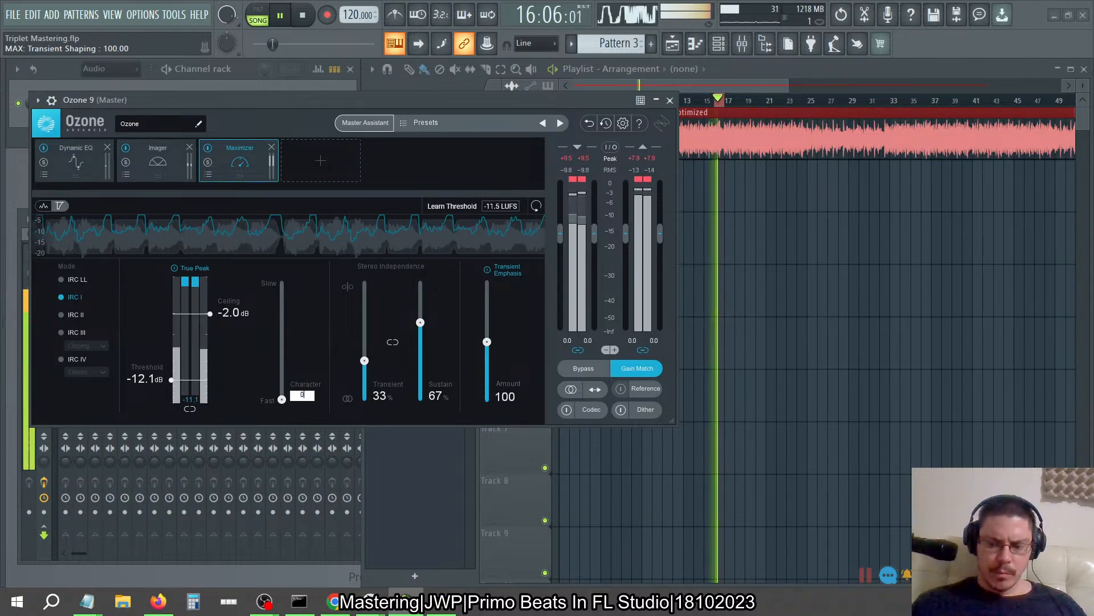
key("Return")
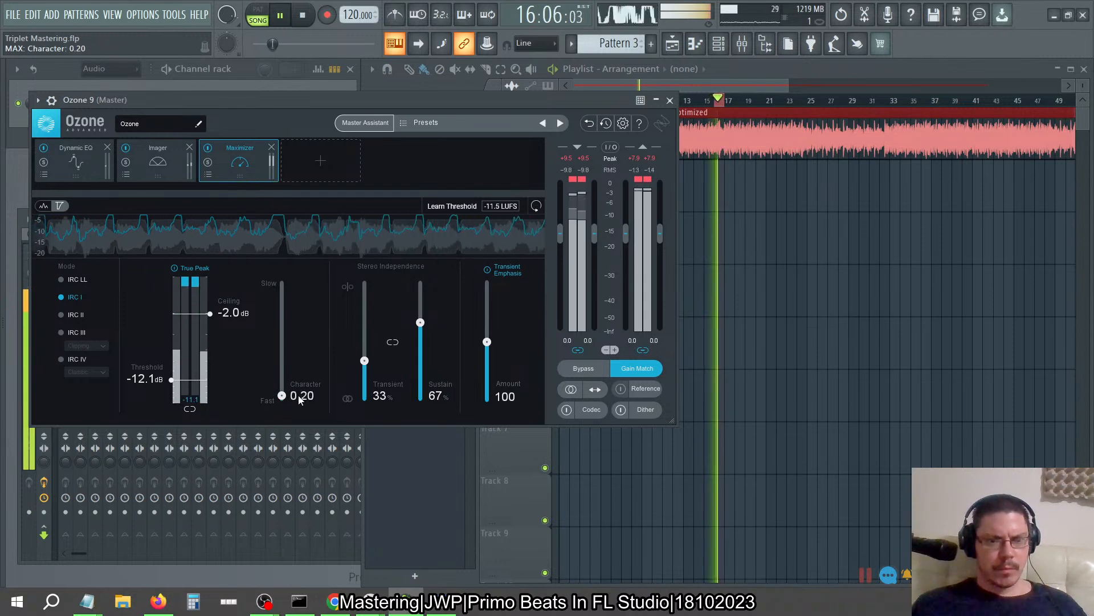
left_click_drag(282, 396, 303, 578)
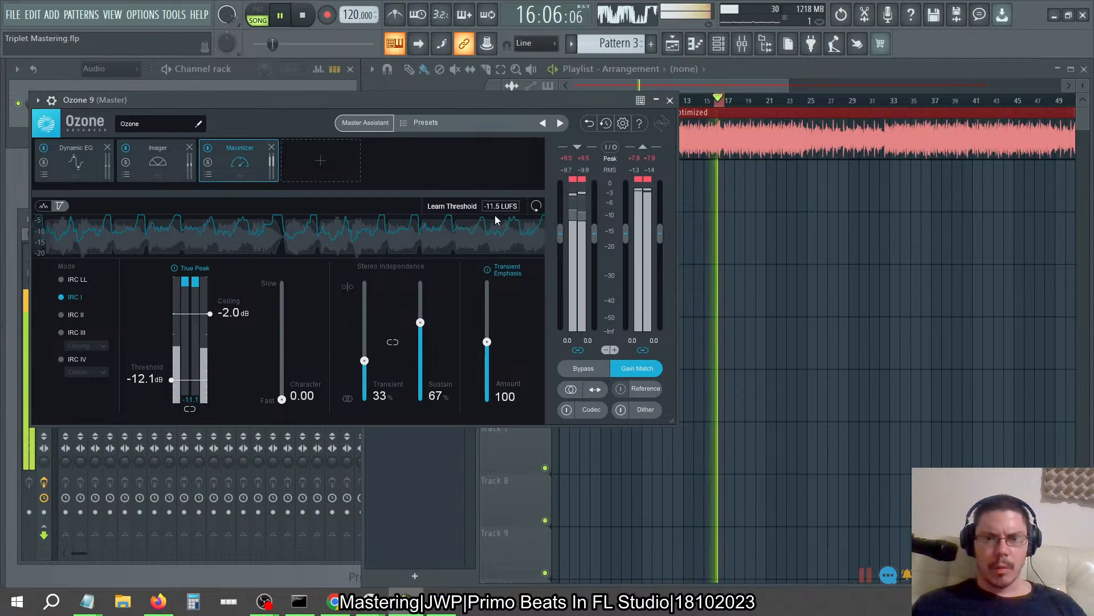
- Run Learn Threshold on the playing loop, stop it, and lower the threshold to -7.5 dB
left_click(450, 207)
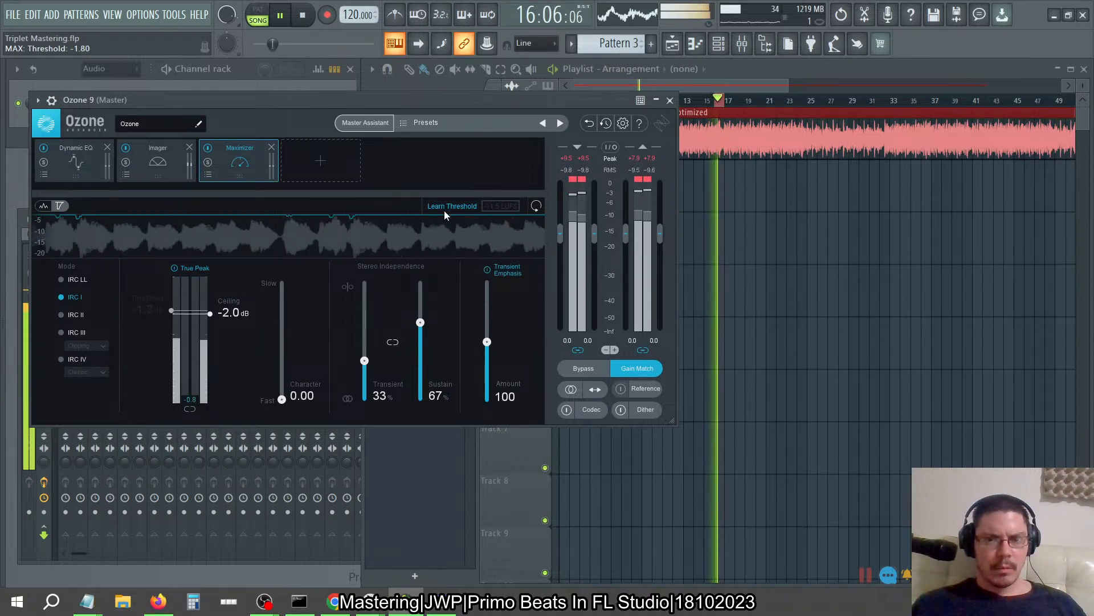
left_click(461, 207)
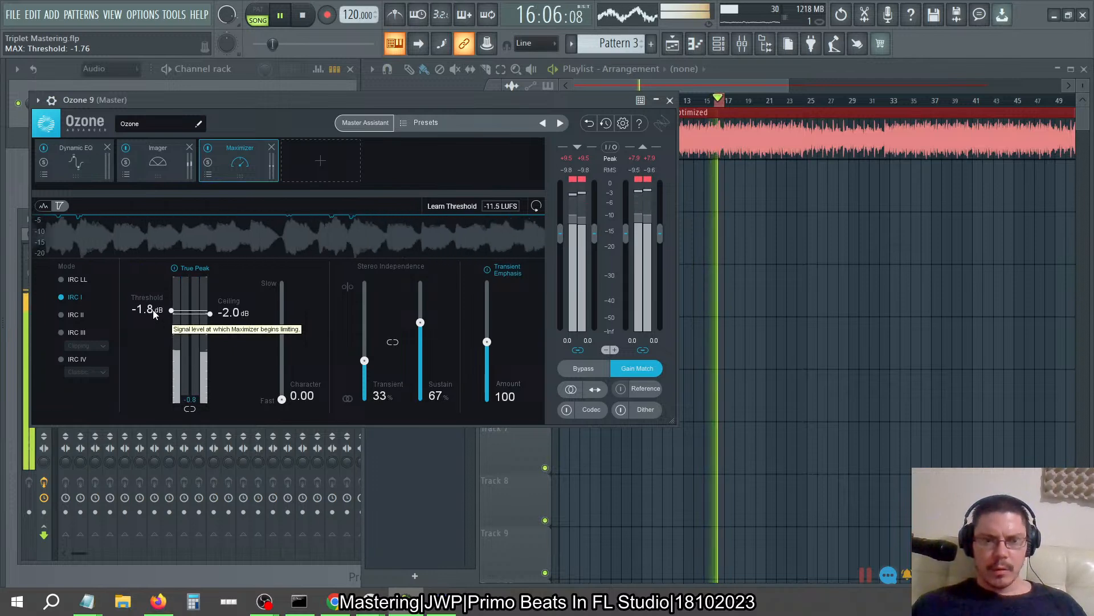
left_click_drag(154, 314, 153, 360)
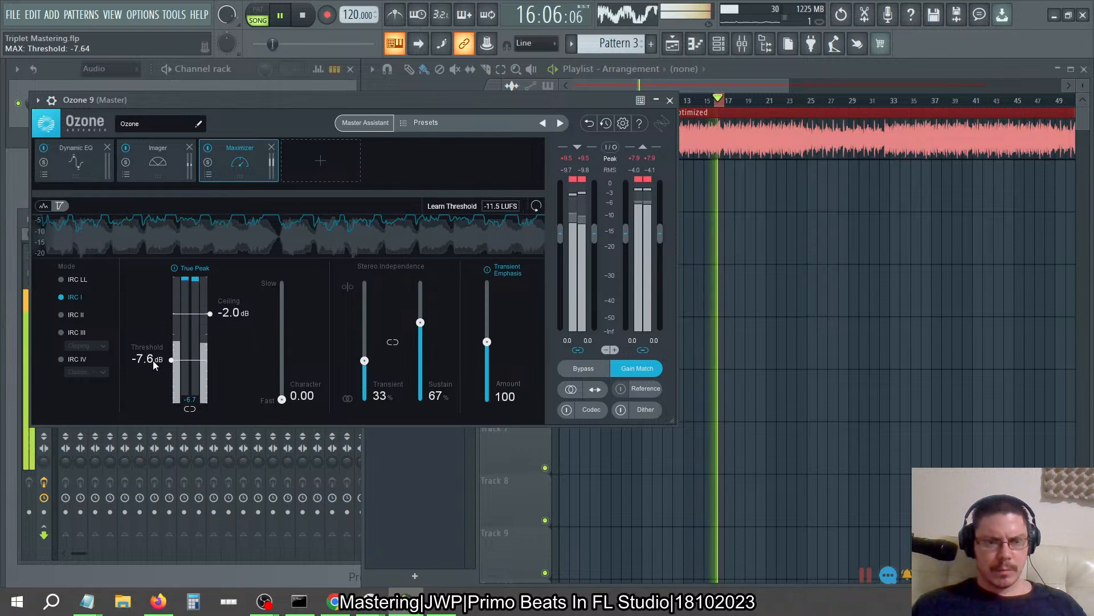
left_click_drag(152, 360, 154, 360)
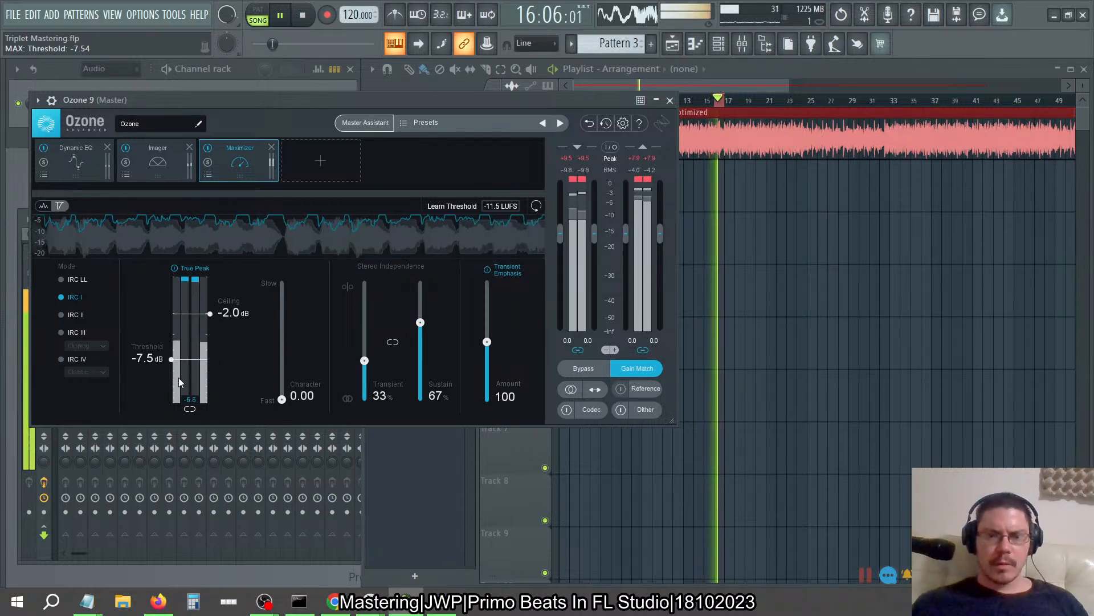
- Compare the IRC II and IRC III limiting modes, trying the Pumping, Balanced, Crisp and Clipping styles of IRC III
left_click(62, 315)
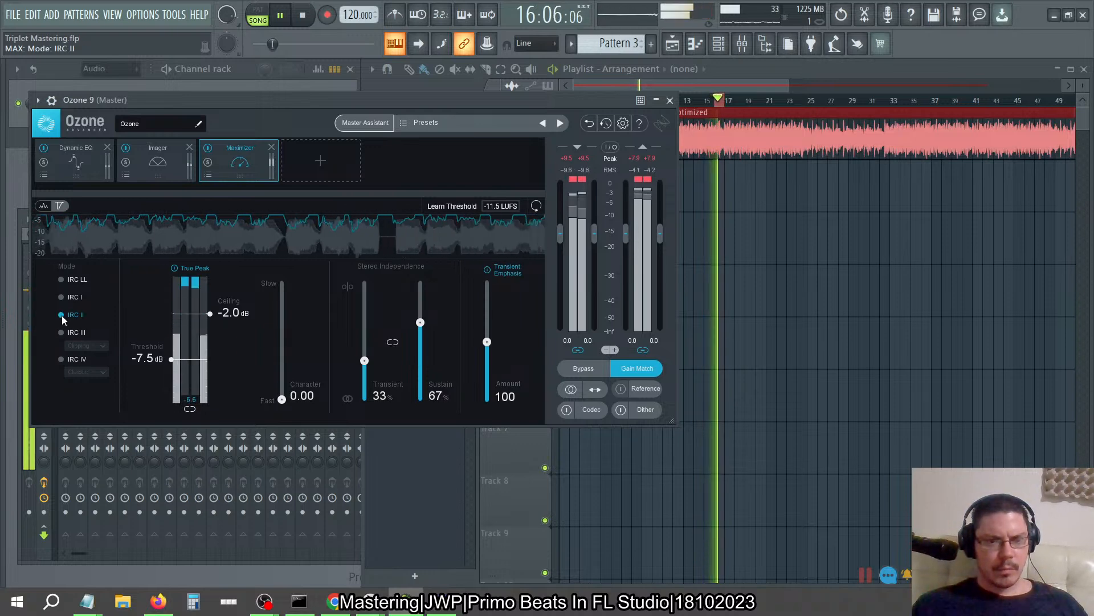
left_click(60, 332)
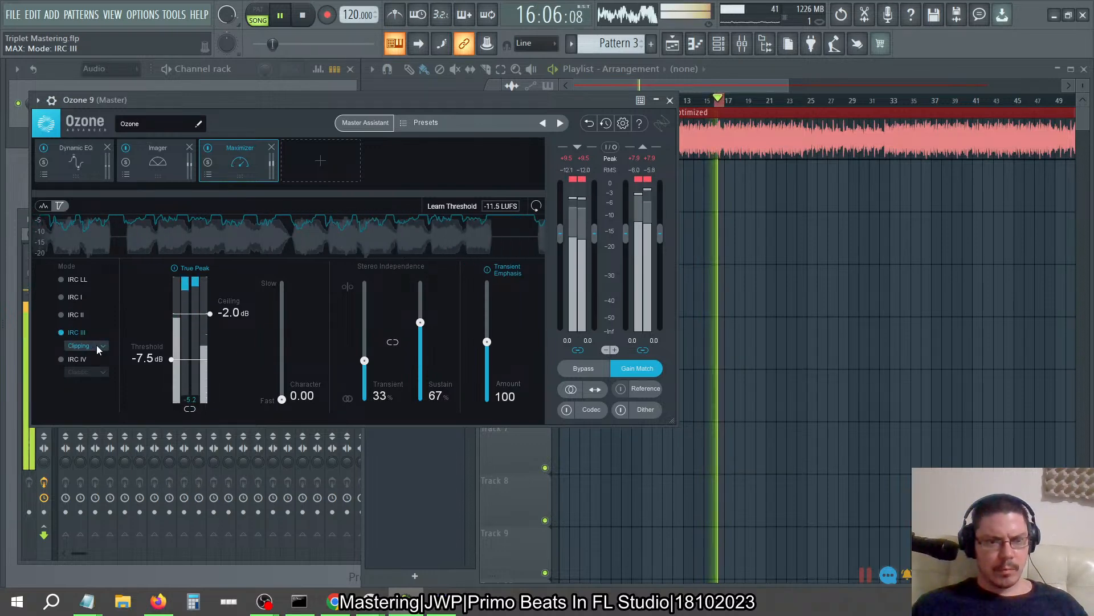
left_click(97, 345)
left_click(90, 358)
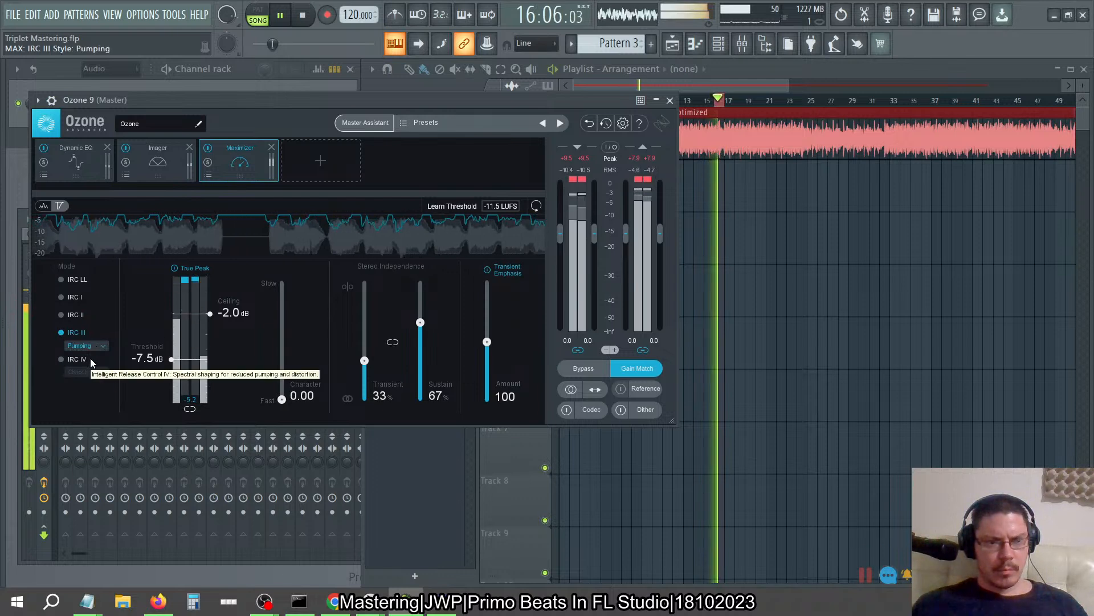
left_click(95, 346)
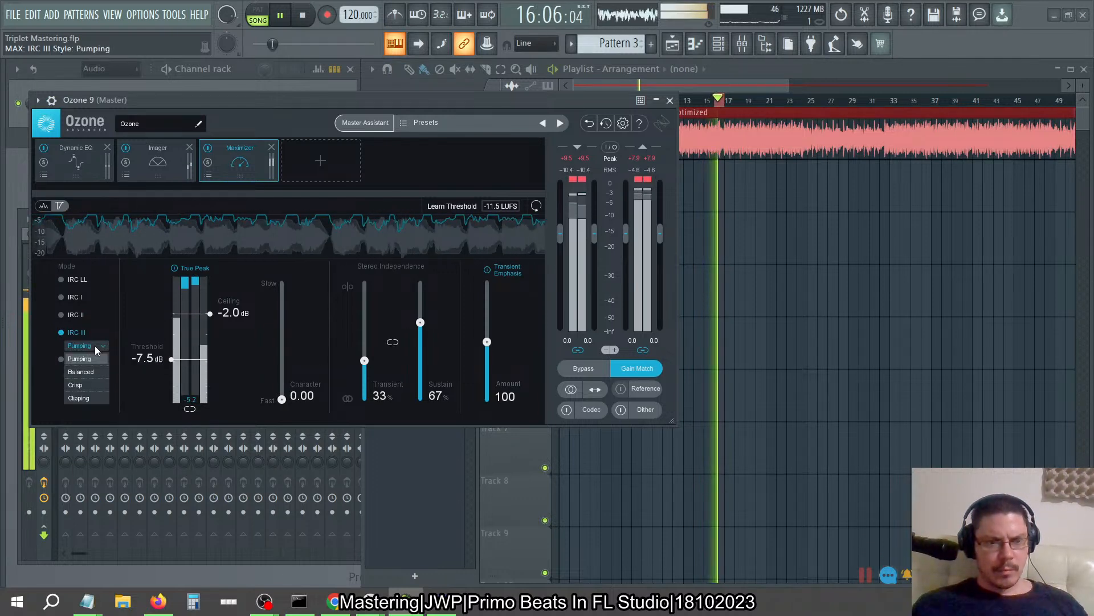
left_click(88, 372)
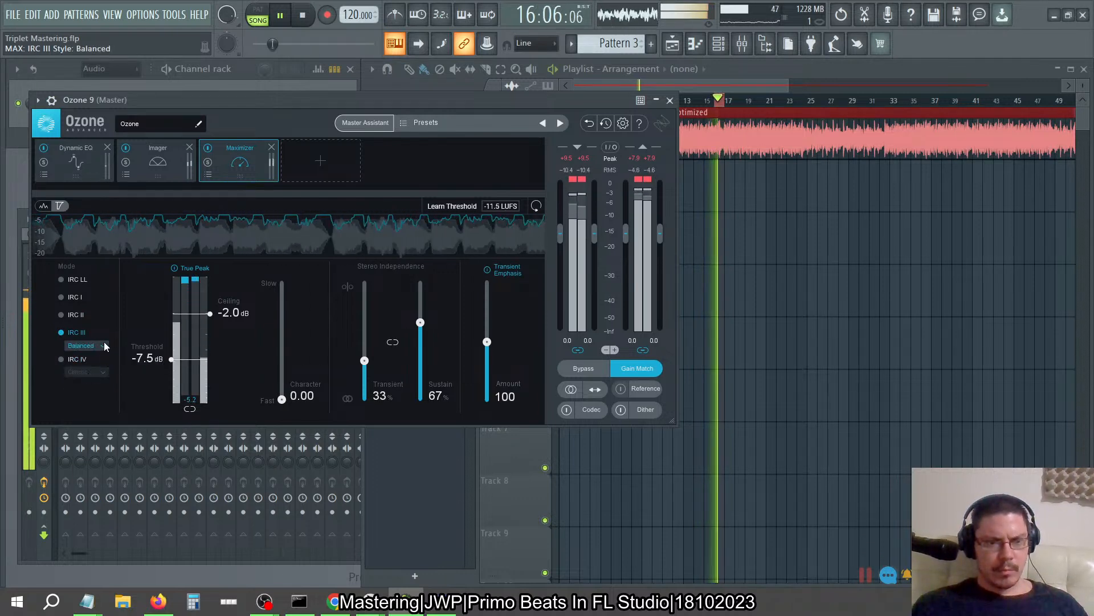
left_click(98, 346)
left_click(90, 383)
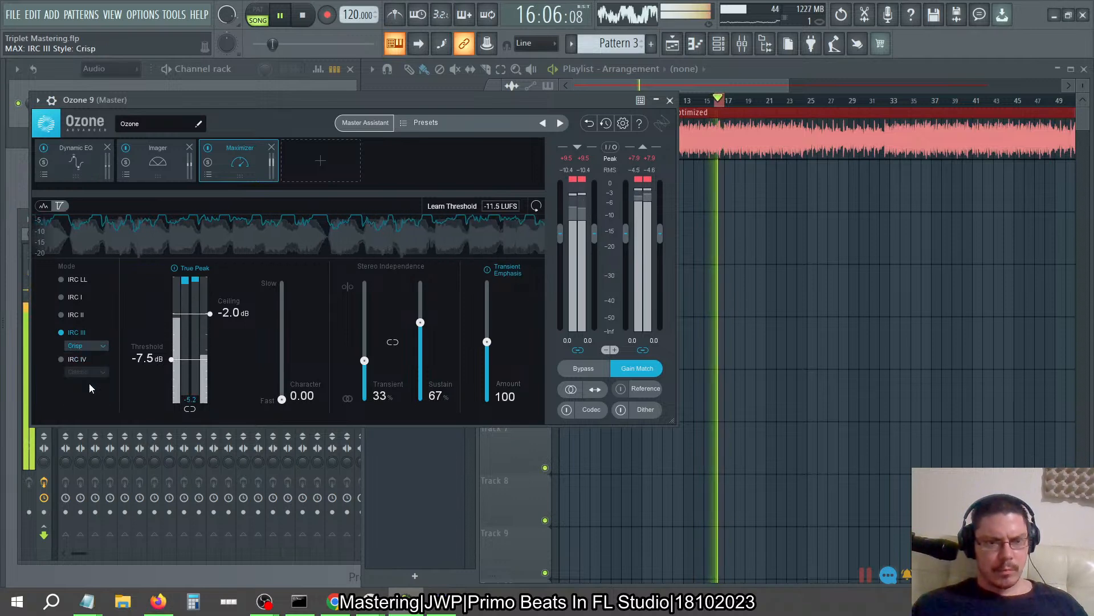
left_click(101, 347)
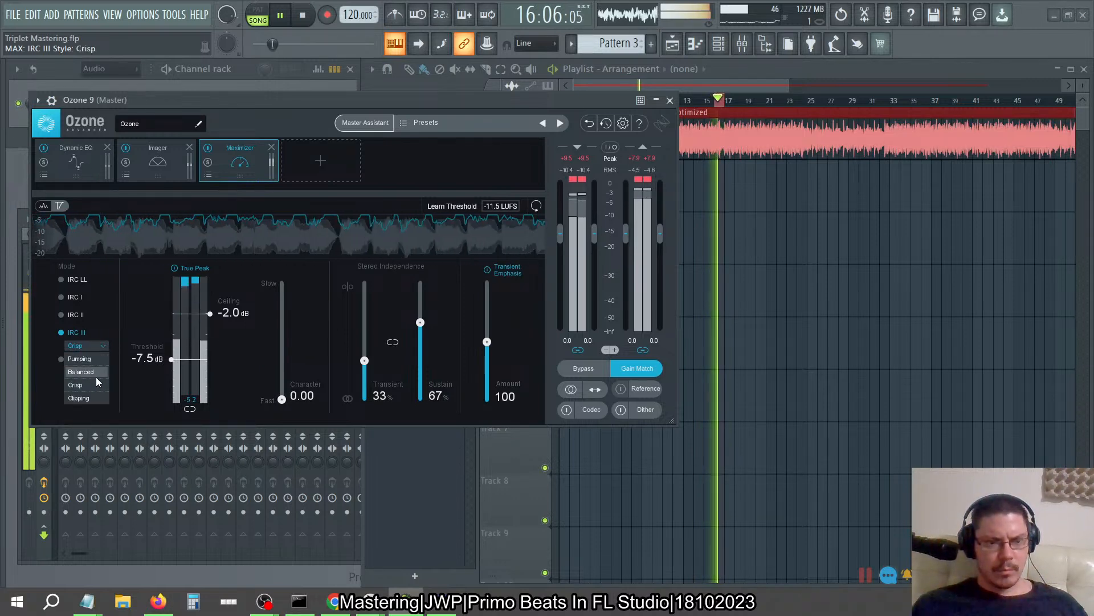
left_click(89, 395)
- Switch the limiting mode to IRC IV and compare its Modern and Transient styles
left_click(61, 359)
left_click(80, 371)
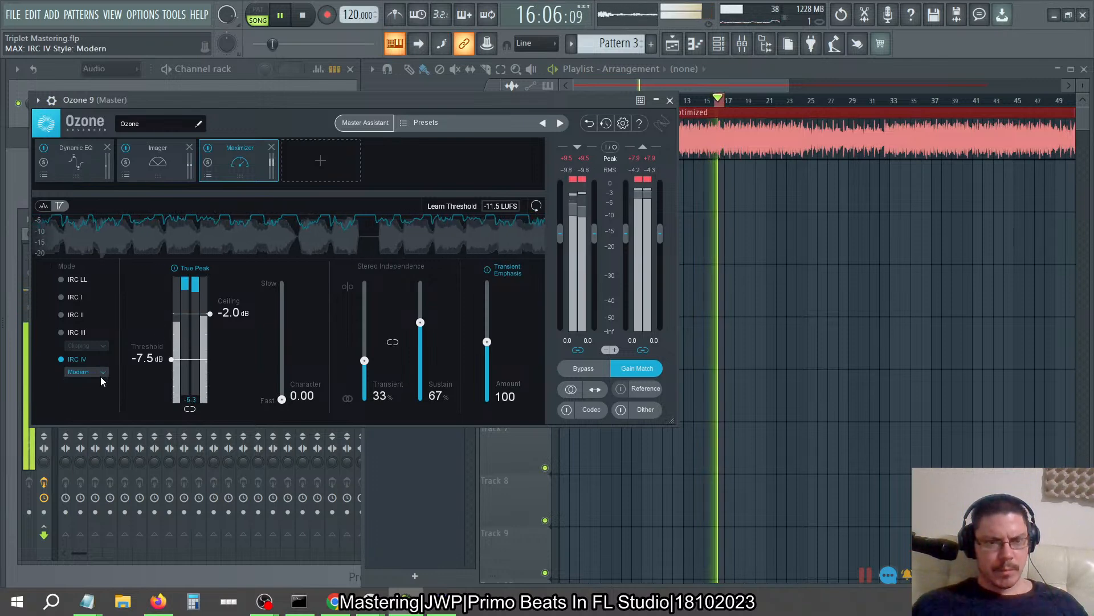
left_click(100, 371)
left_click(84, 412)
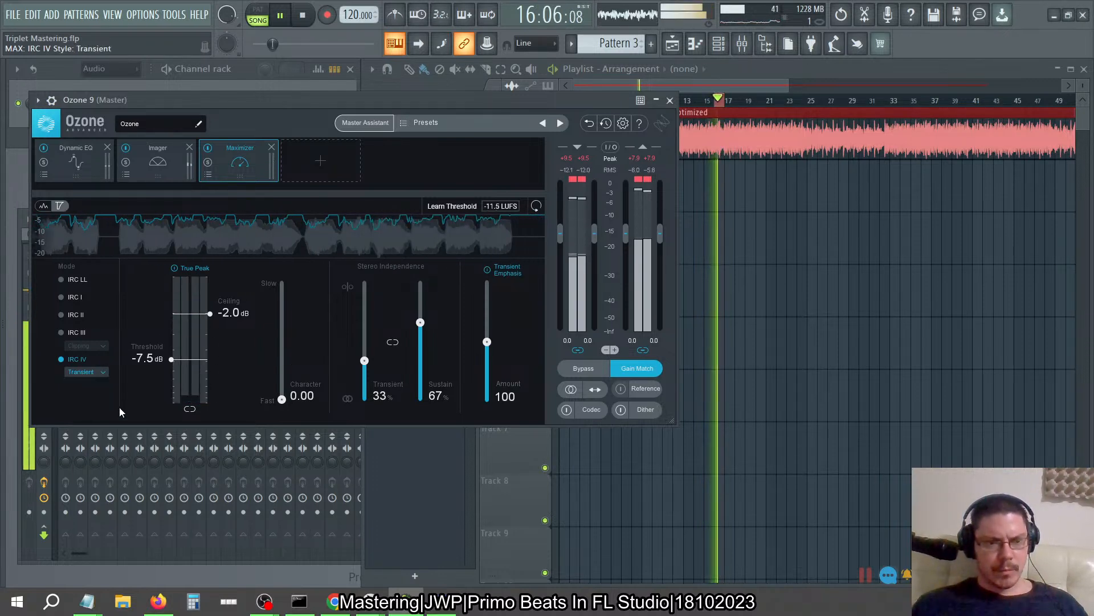
- Lower the Maximizer threshold to -9.0 dB and compare the IRC II limiting mode with IRC III
left_click_drag(150, 361, 151, 370)
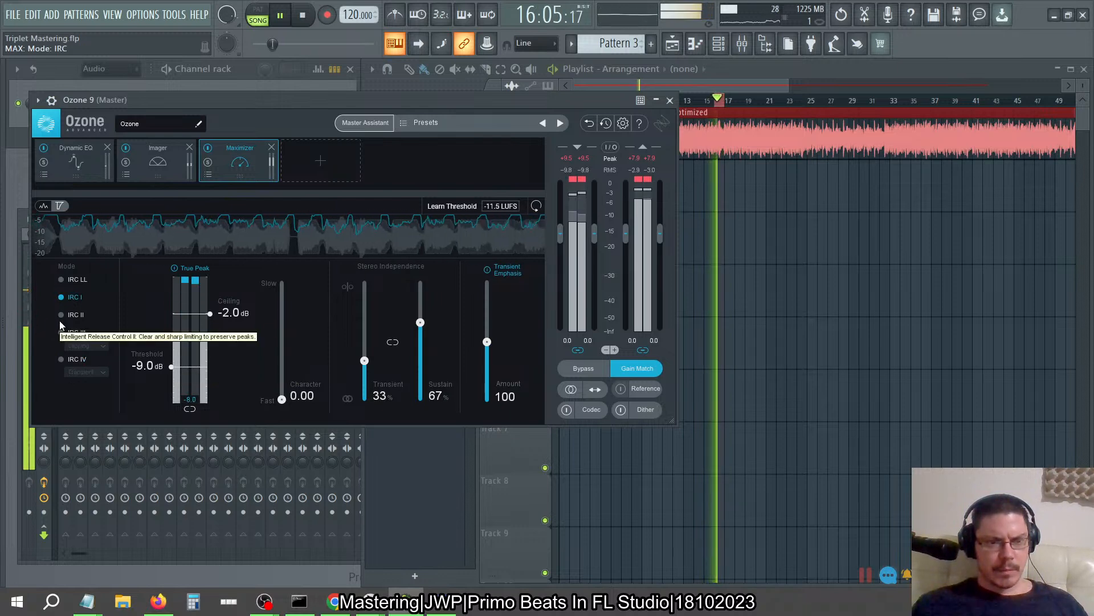
left_click(61, 314)
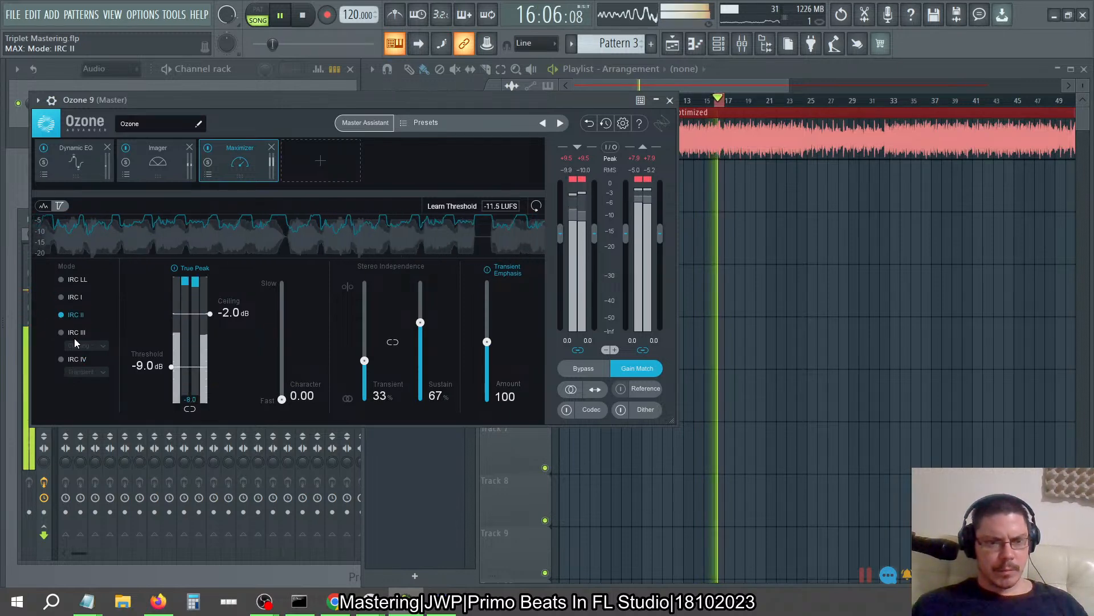
left_click(61, 332)
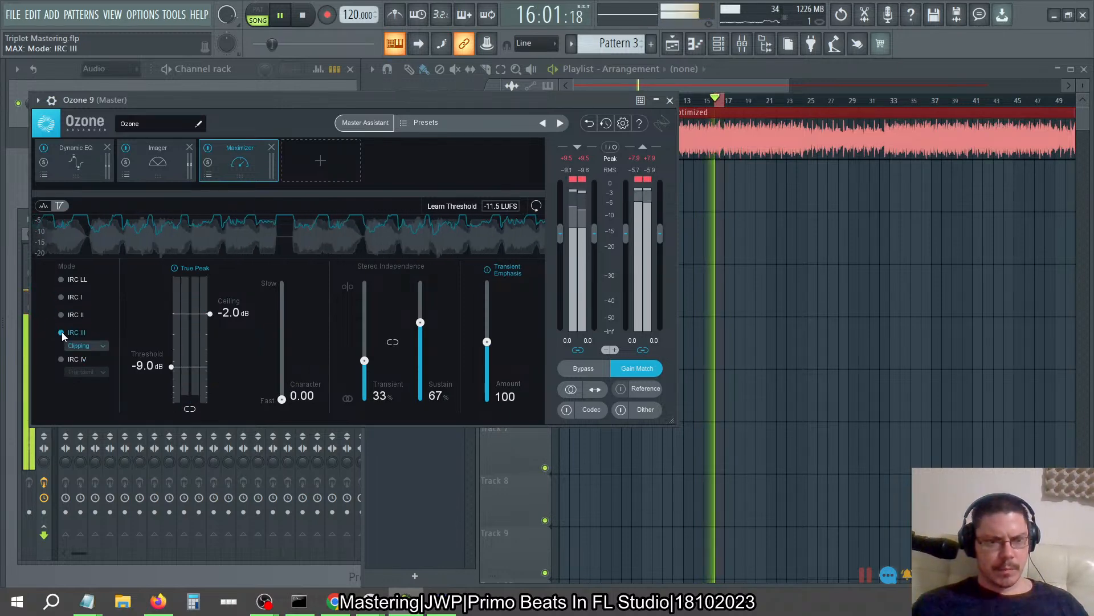
- Audition the IRC III styles Pumping, Balanced, Crisp and Clipping on the playing loop
left_click(98, 345)
left_click(90, 359)
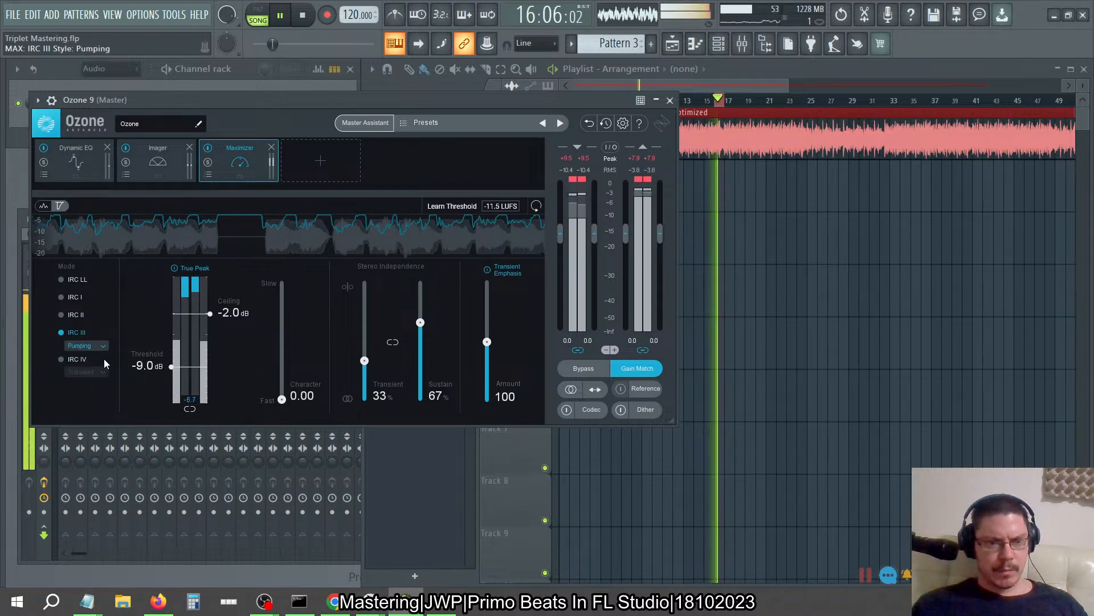
left_click(100, 346)
left_click(89, 372)
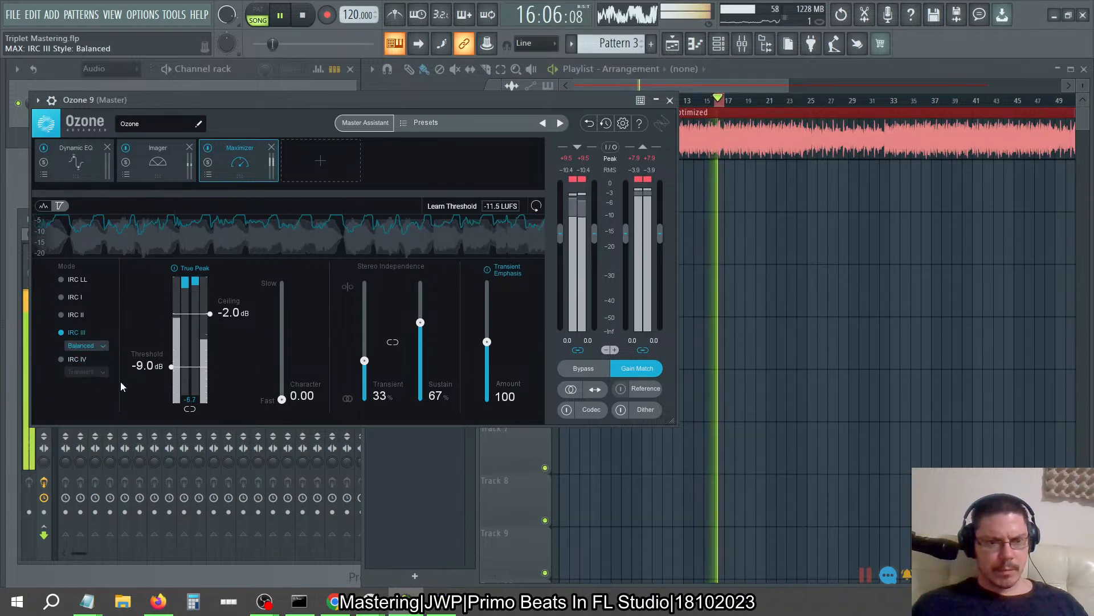
left_click(99, 346)
left_click(87, 383)
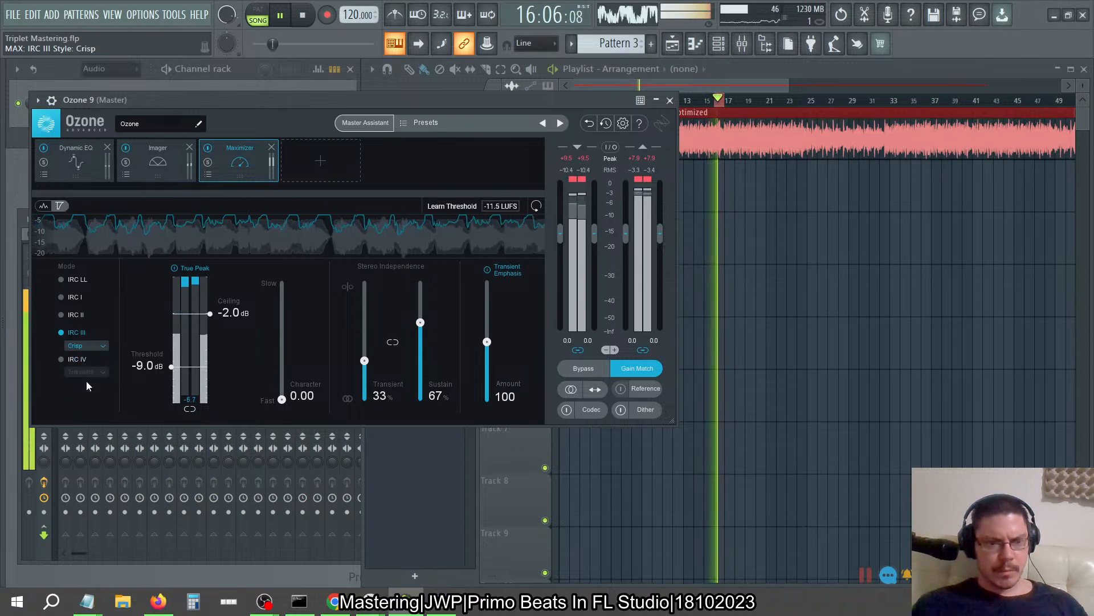
left_click(98, 347)
left_click(86, 397)
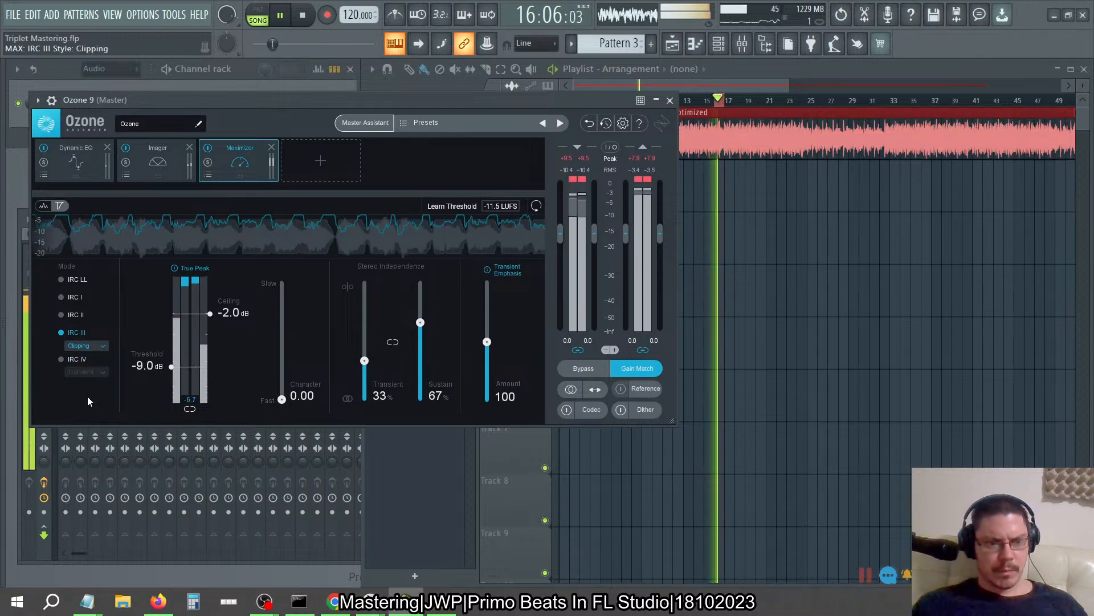
- Switch the limiting mode to IRC IV and audition its Classic, Modern and Transient styles
left_click(94, 371)
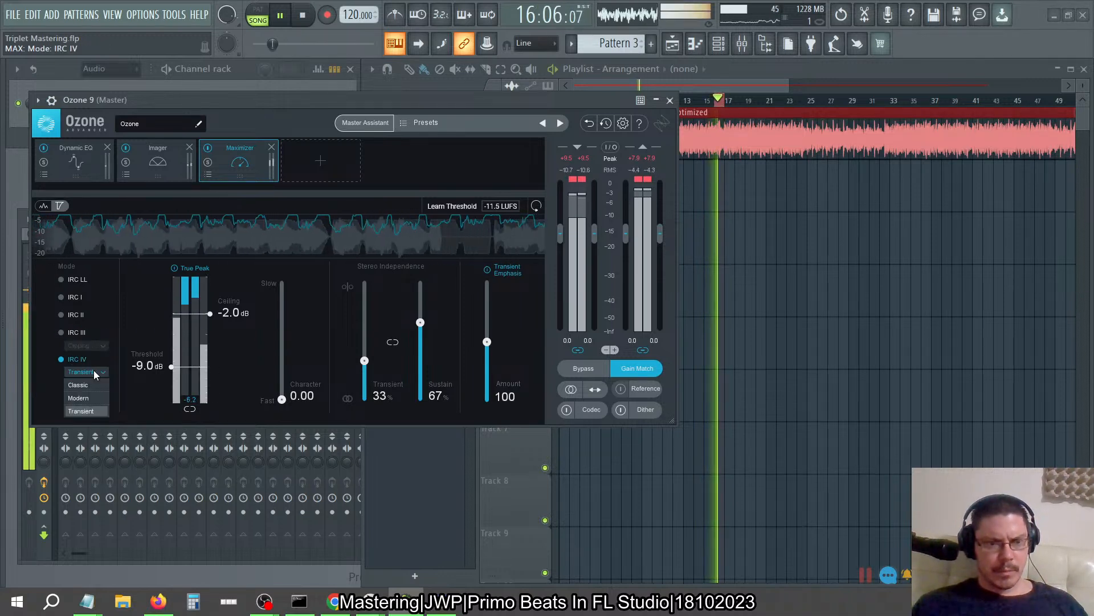
left_click(102, 384)
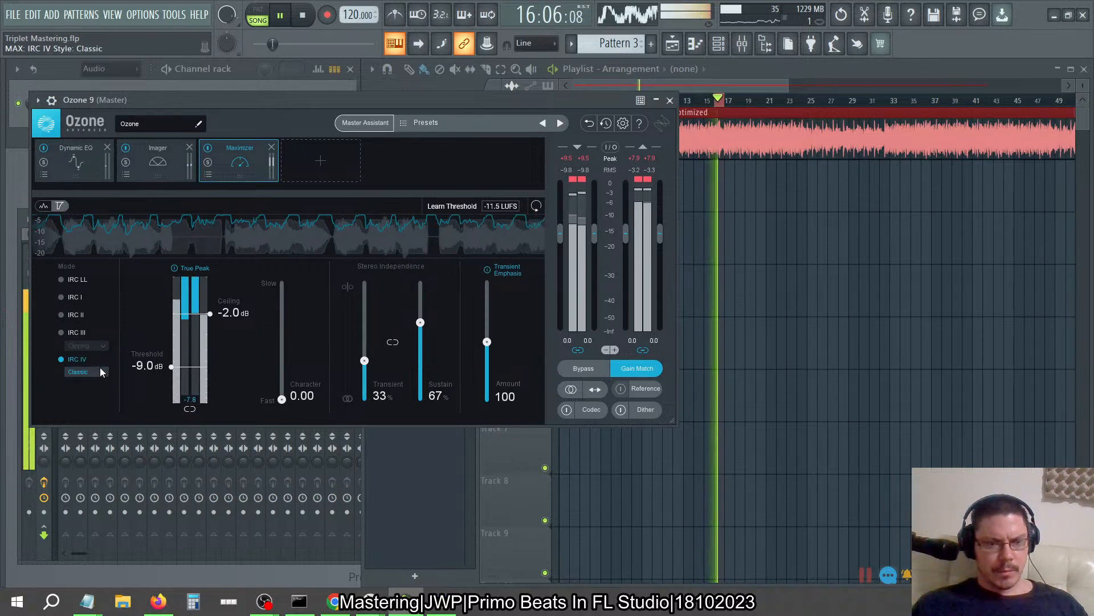
left_click(98, 371)
left_click(91, 397)
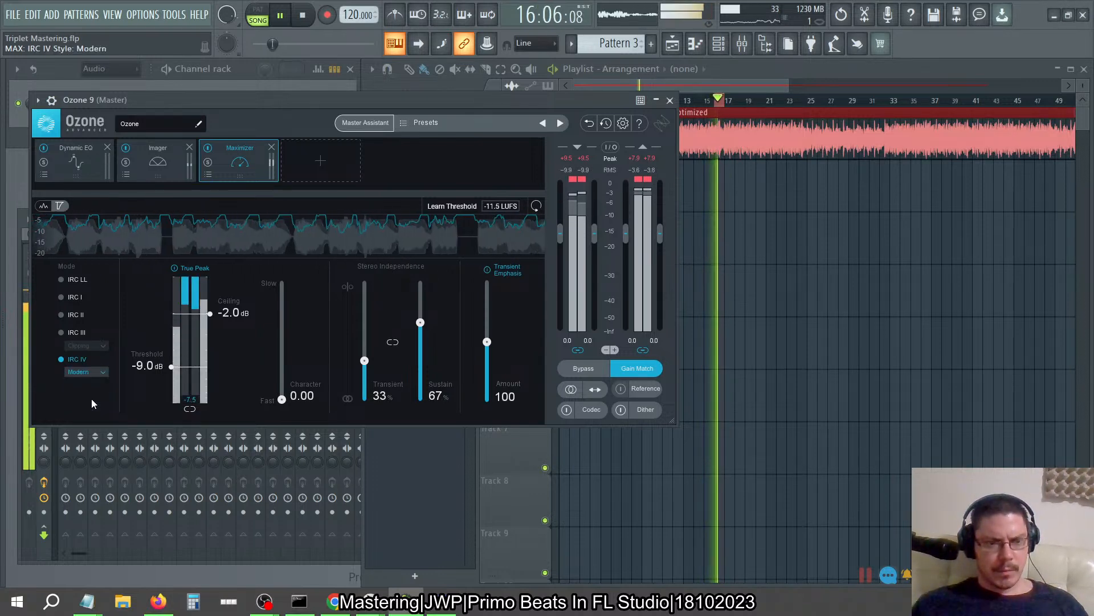
left_click(100, 371)
left_click(87, 411)
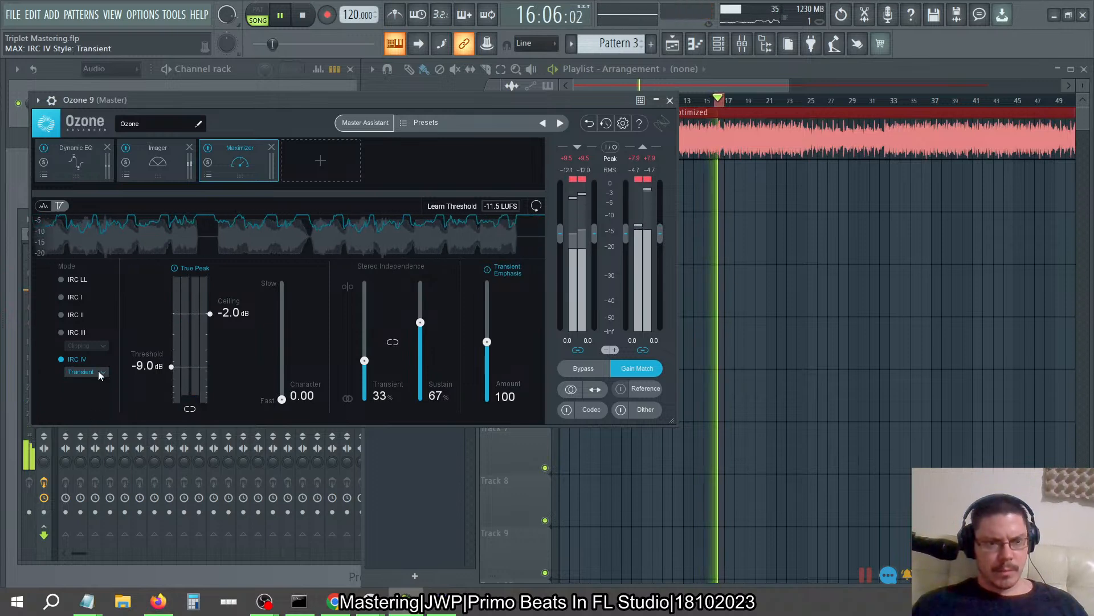
- Return to IRC III limiting and compare its Pumping, Crisp and Clipping styles again
left_click(60, 332)
left_click(95, 344)
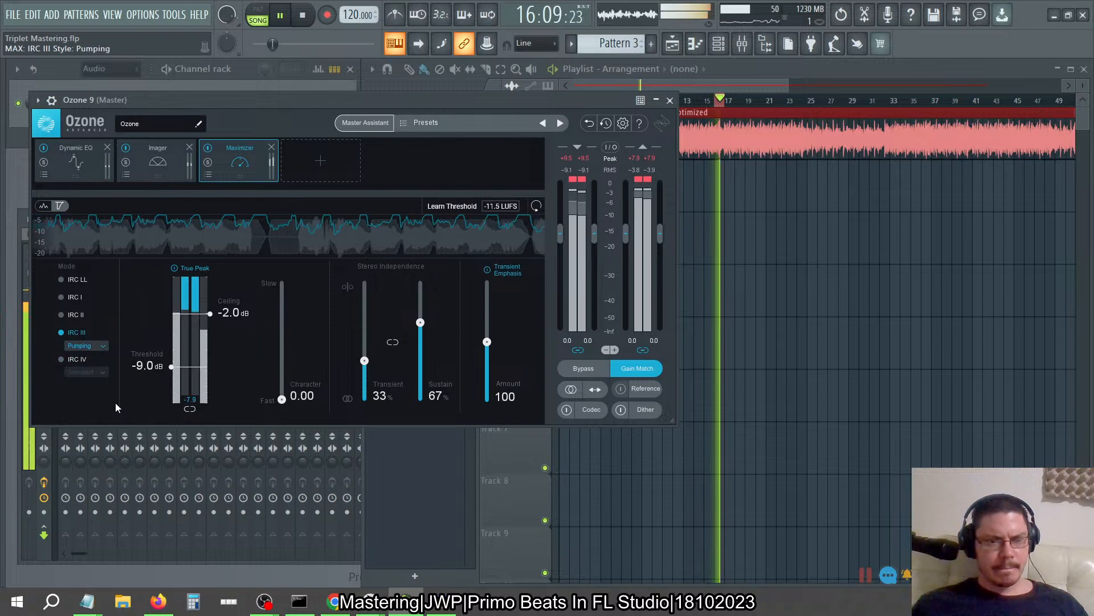
left_click(91, 346)
left_click(91, 387)
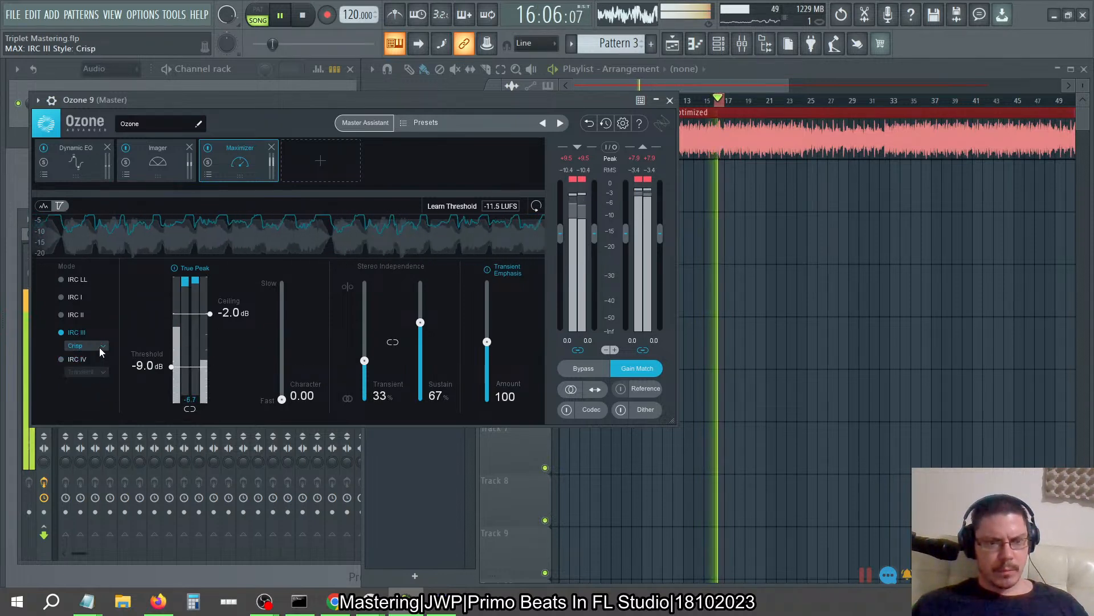
left_click(101, 351)
left_click(91, 392)
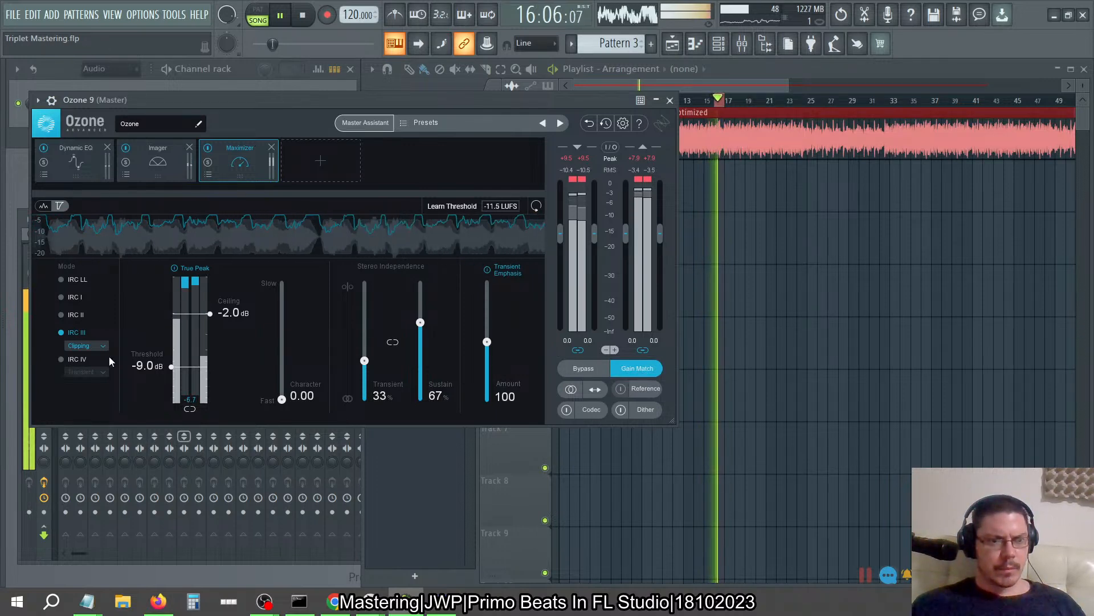
- Check IRC I against IRC III, compare the Clipping and Pumping styles, keep IRC III Pumping and stop playback
left_click(67, 298)
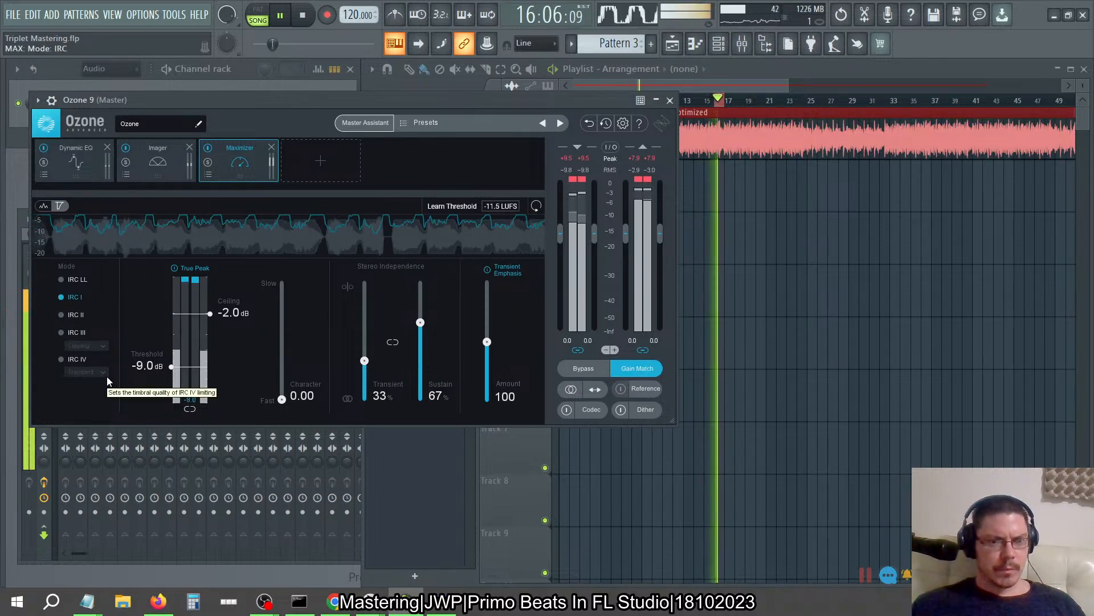
left_click(73, 331)
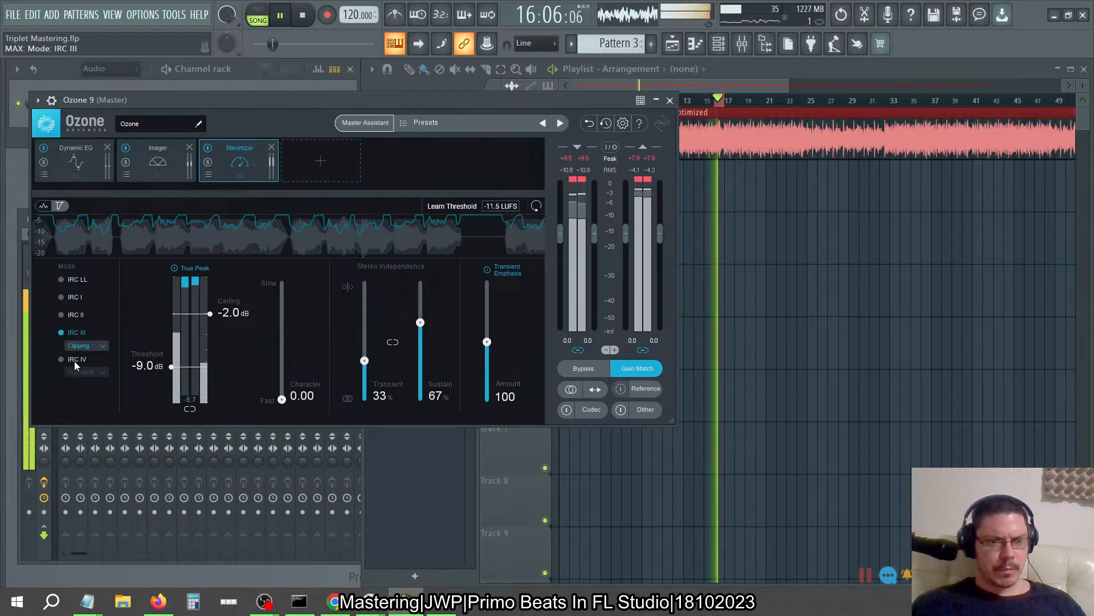
left_click(104, 346)
left_click(93, 363)
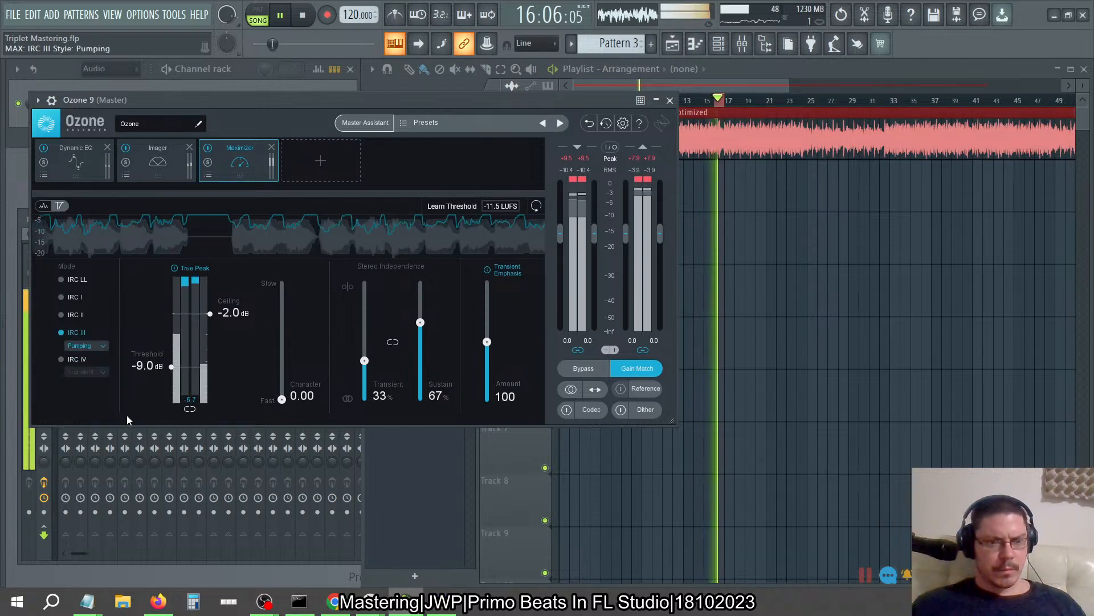
left_click(104, 346)
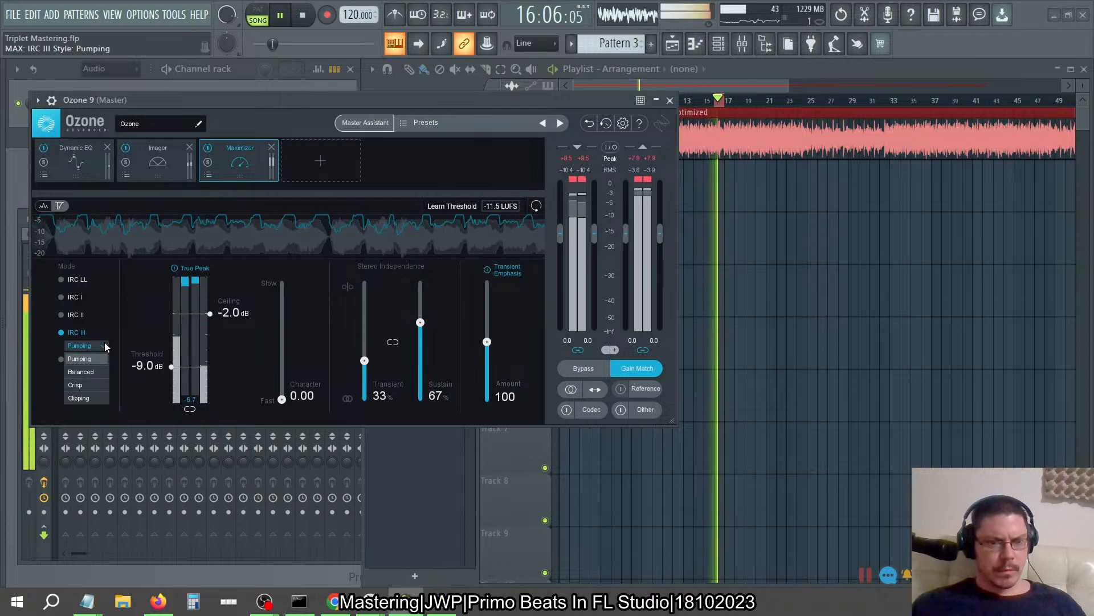
left_click(89, 397)
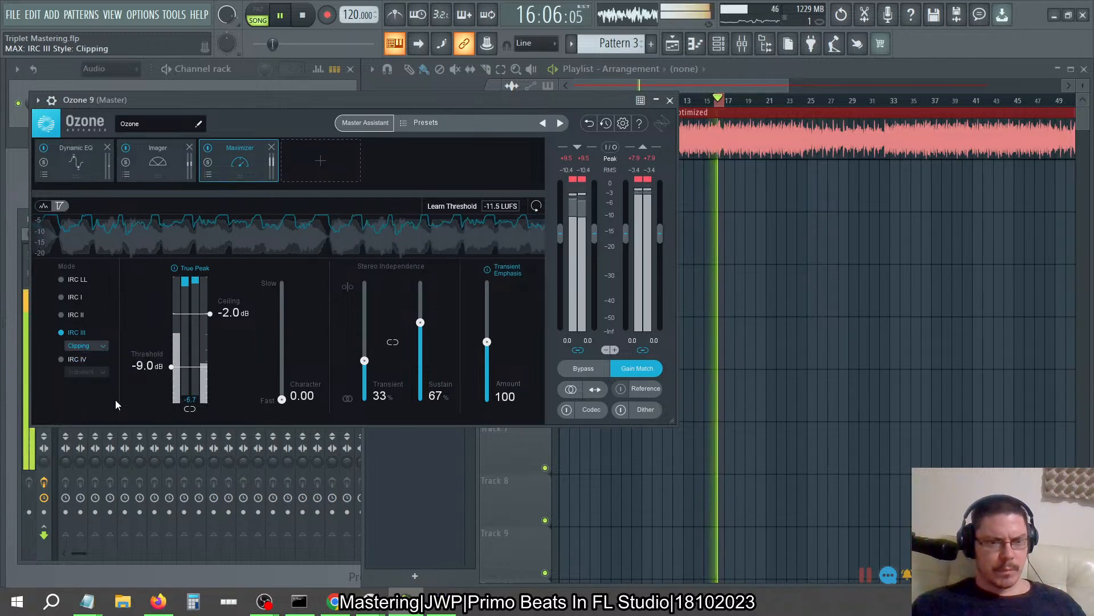
left_click(102, 347)
left_click(96, 358)
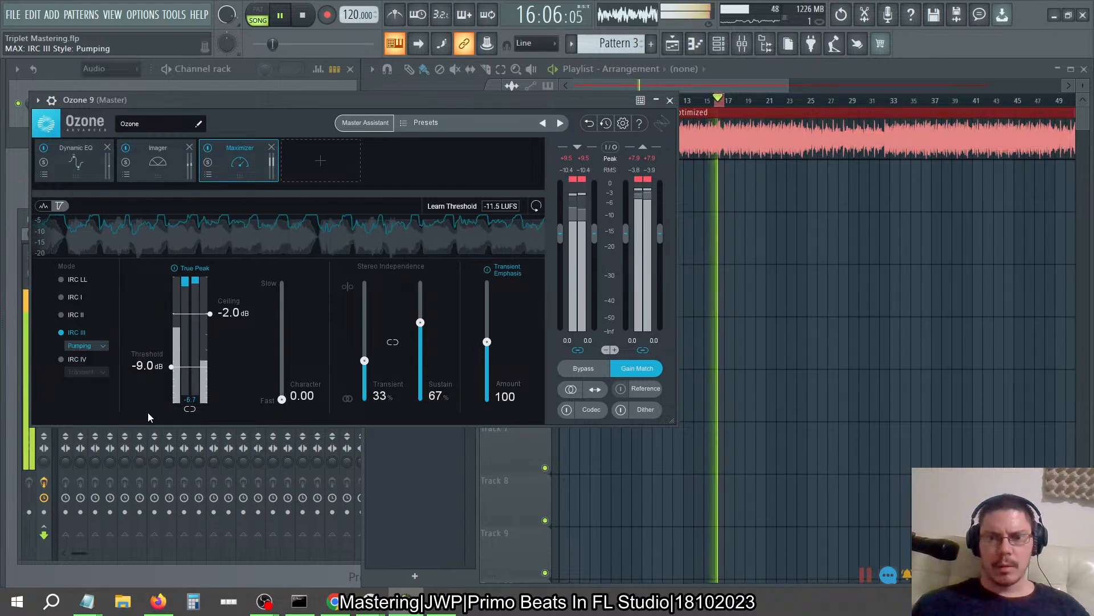
key("space")
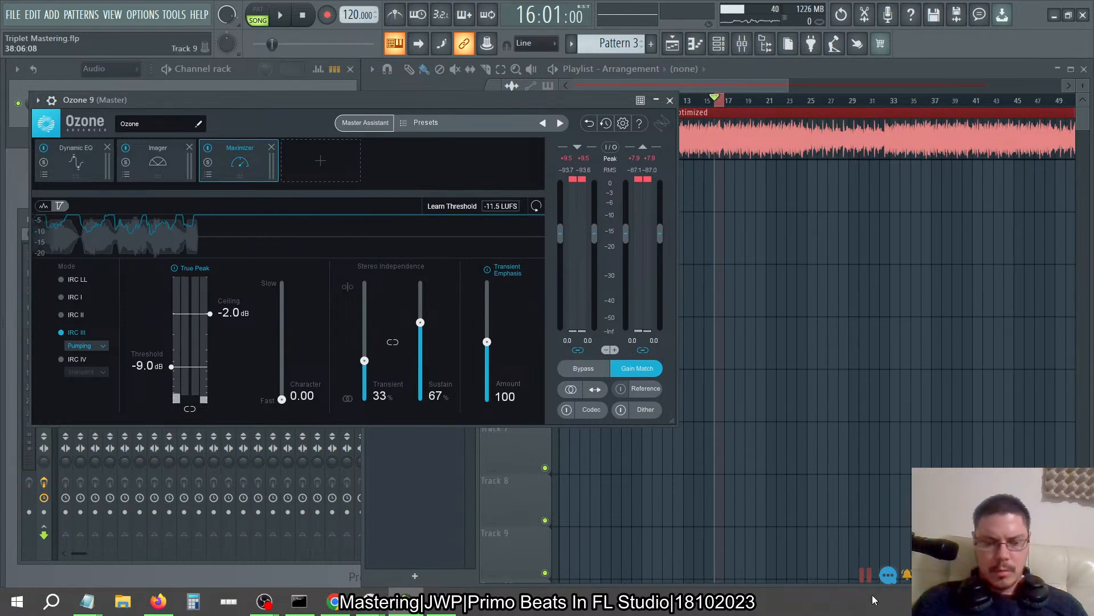
- Switch to the BandLab live show page in Firefox to check the stream, and return to FL Studio
key("alt+Tab")
key("alt+Tab")
key("alt+Tab")
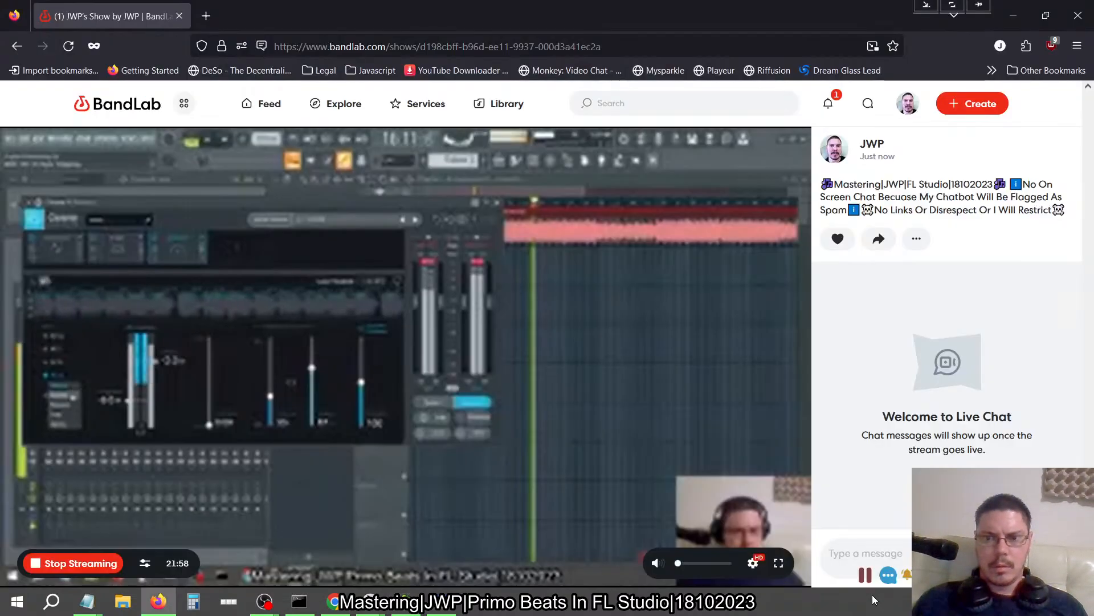
key("alt+Tab")
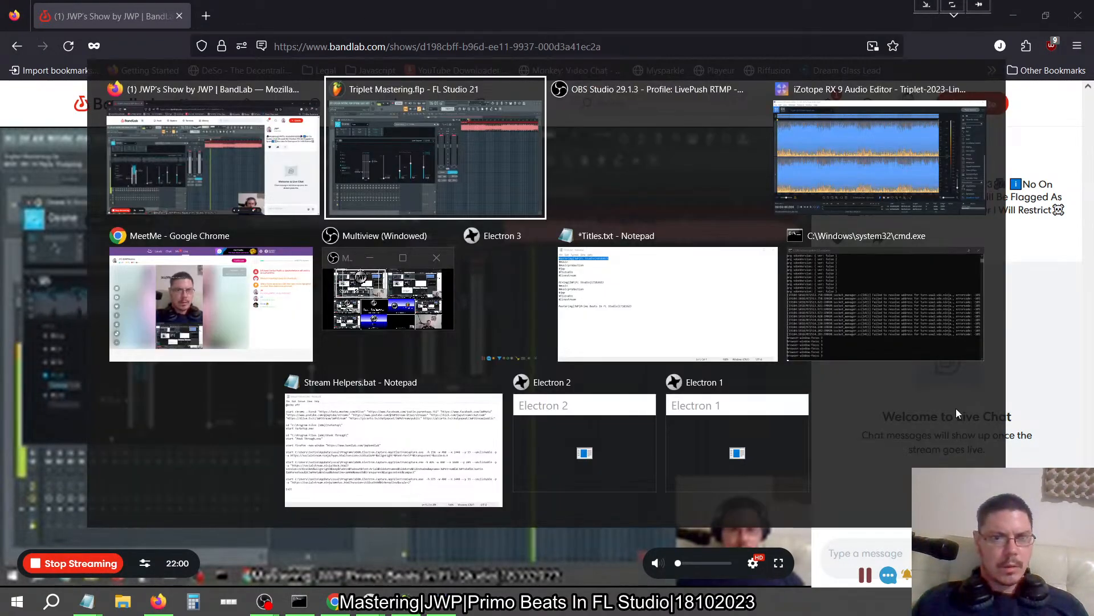
key("Escape")
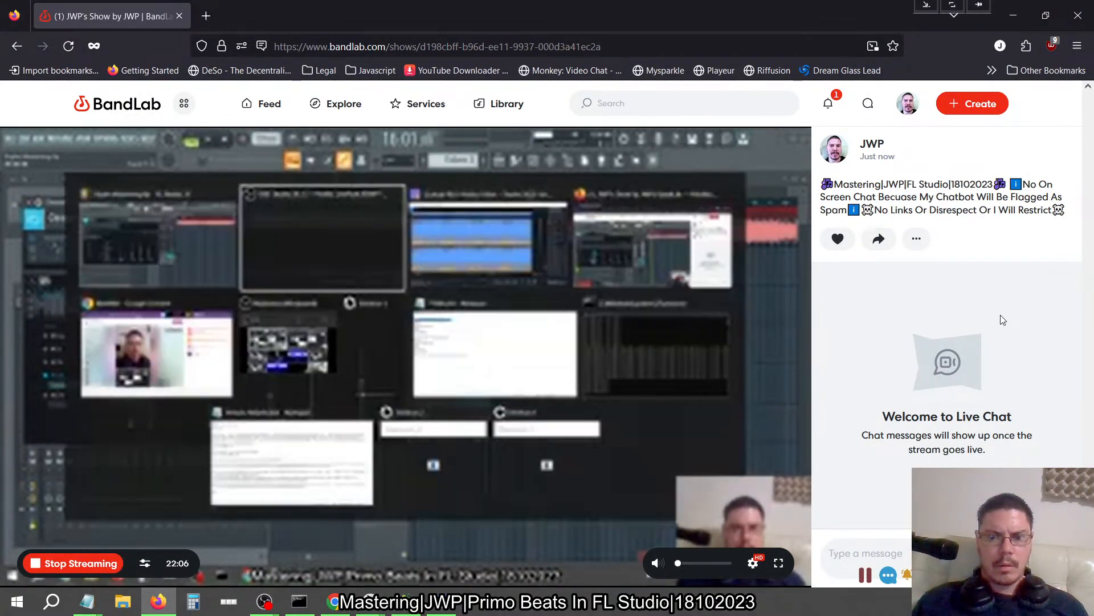
key("alt+Tab")
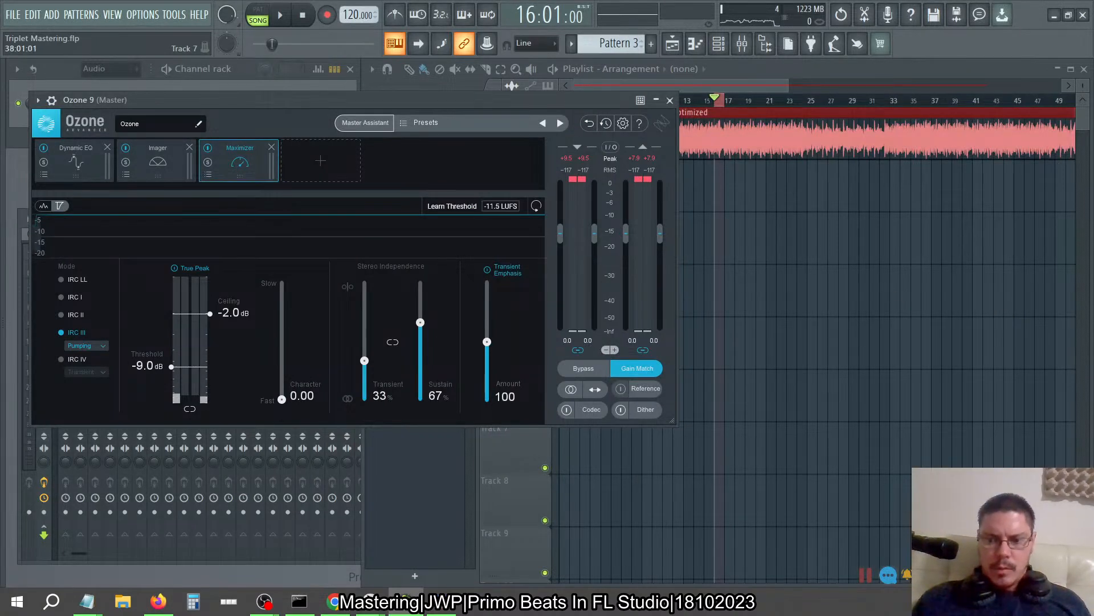
- Change the system playback device to the Headphones entry listed directly after Headphone (Realtek(R) Audio)
left_click(989, 601)
left_click(1081, 530)
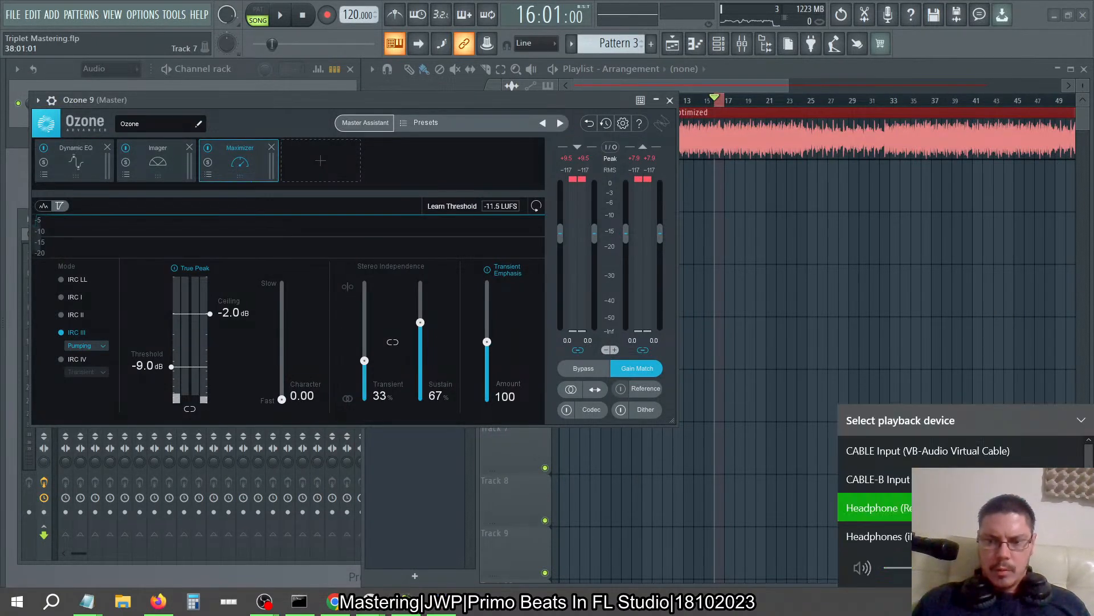
scroll(911, 482, "down", 2)
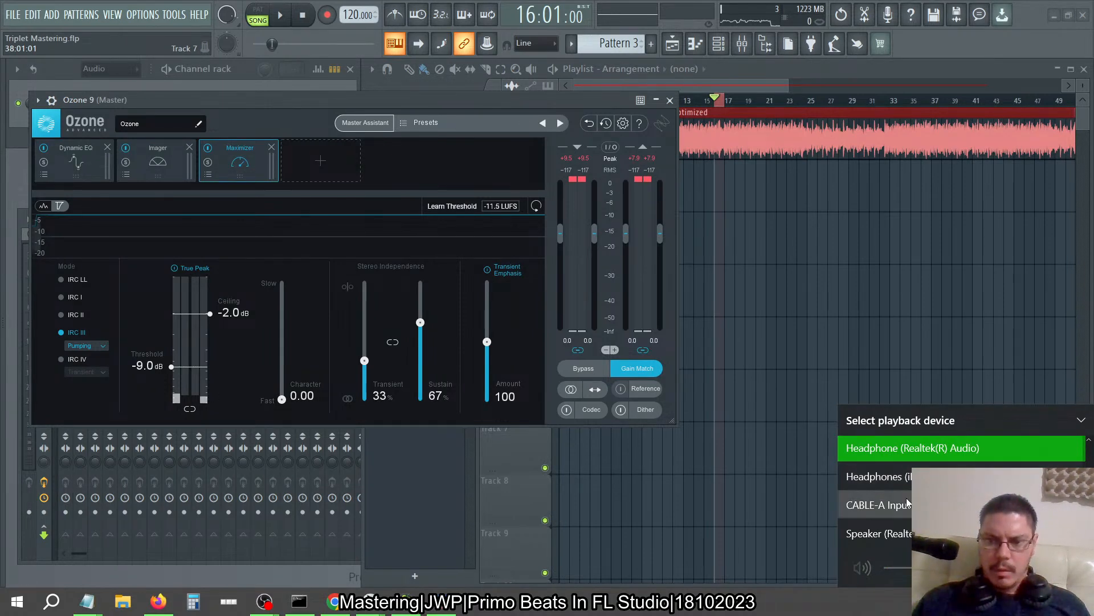
left_click(910, 478)
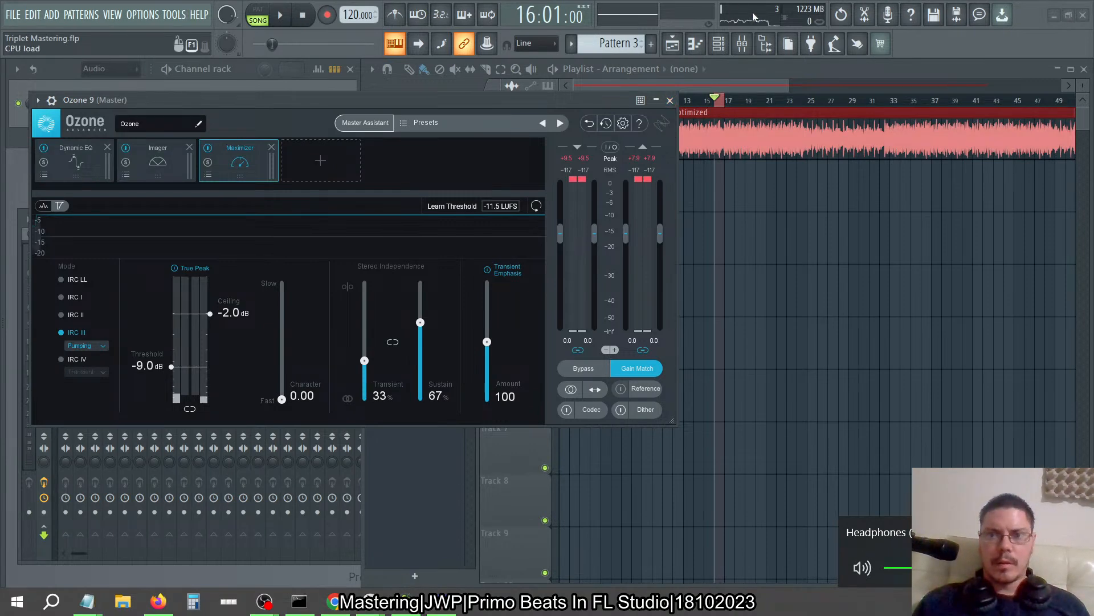
- Show the mixer and open the ARC 3 plugin from the master track's effect slots
left_click(742, 44)
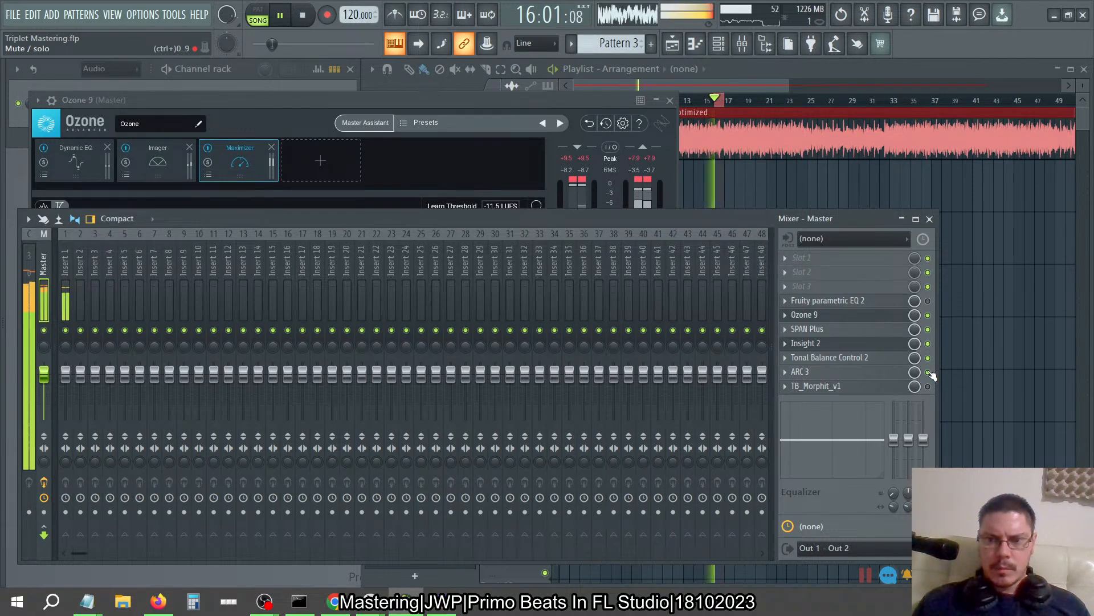
left_click(865, 366)
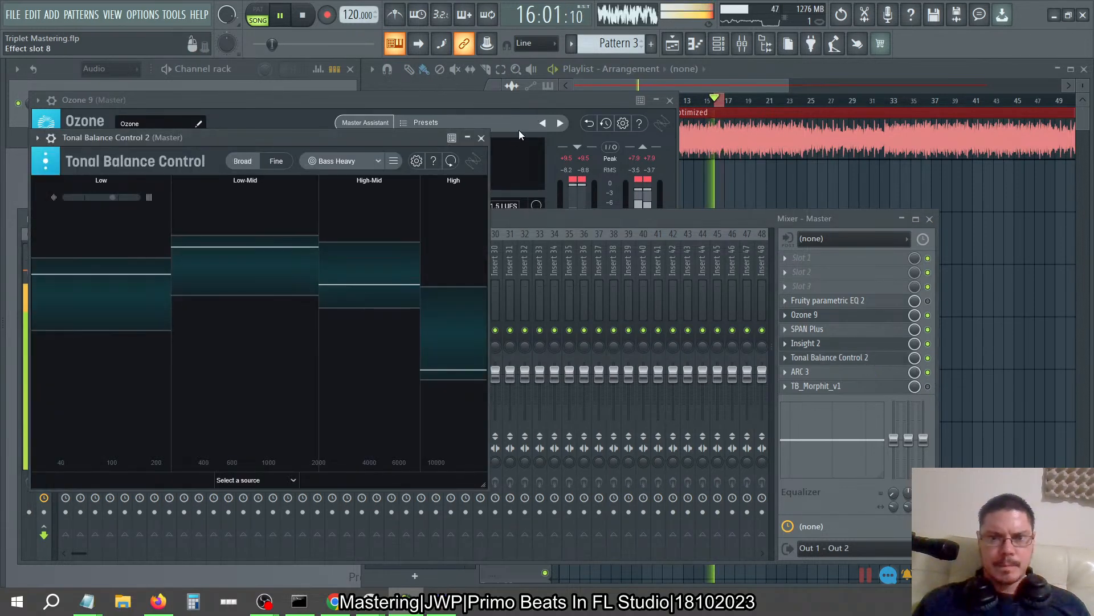
left_click(481, 139)
left_click(833, 372)
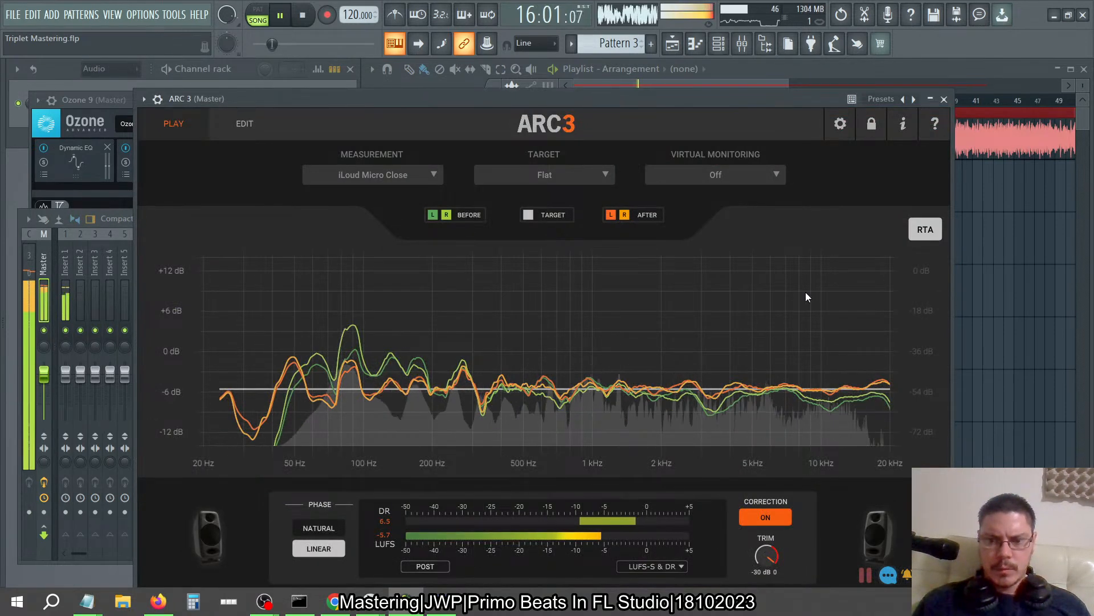
- Compare the playing loop with ARC 3 correction off and on, leave correction on, and close the plugin window
mouse_move(763, 572)
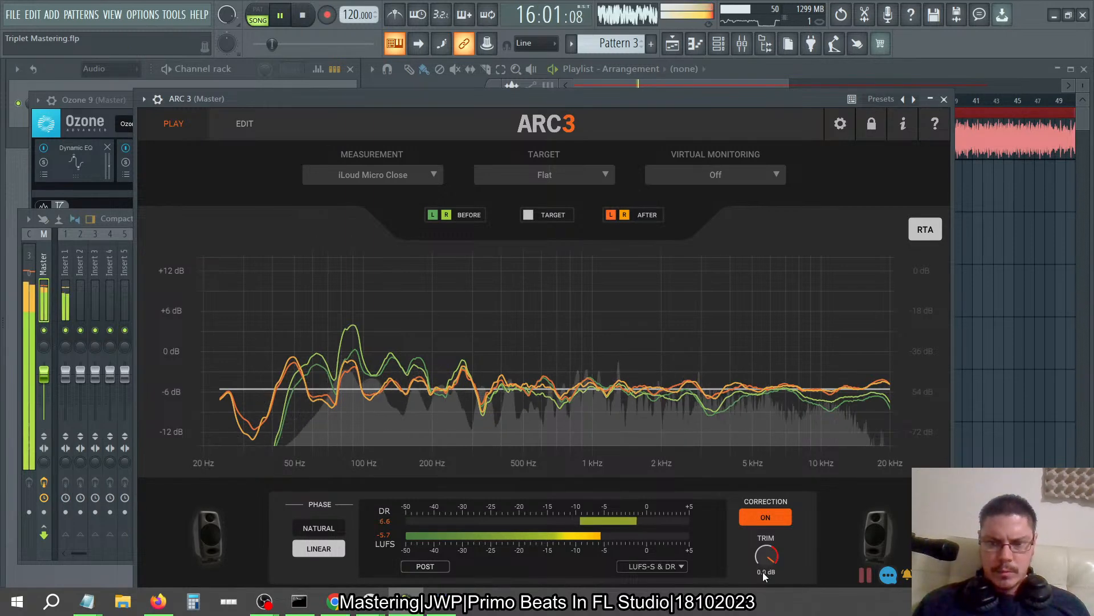
left_click(768, 518)
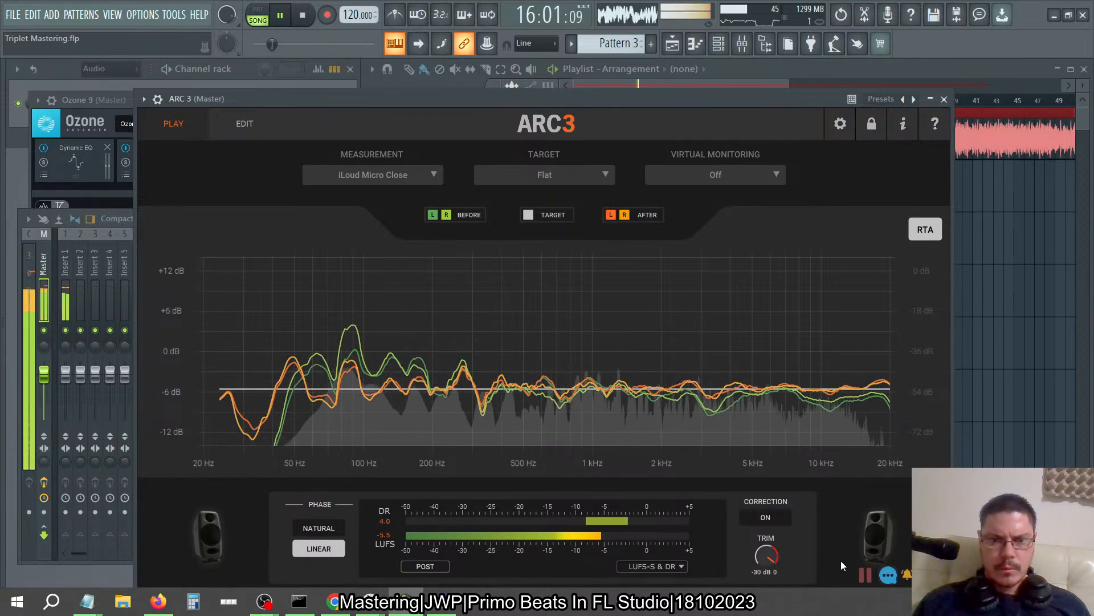
left_click(766, 515)
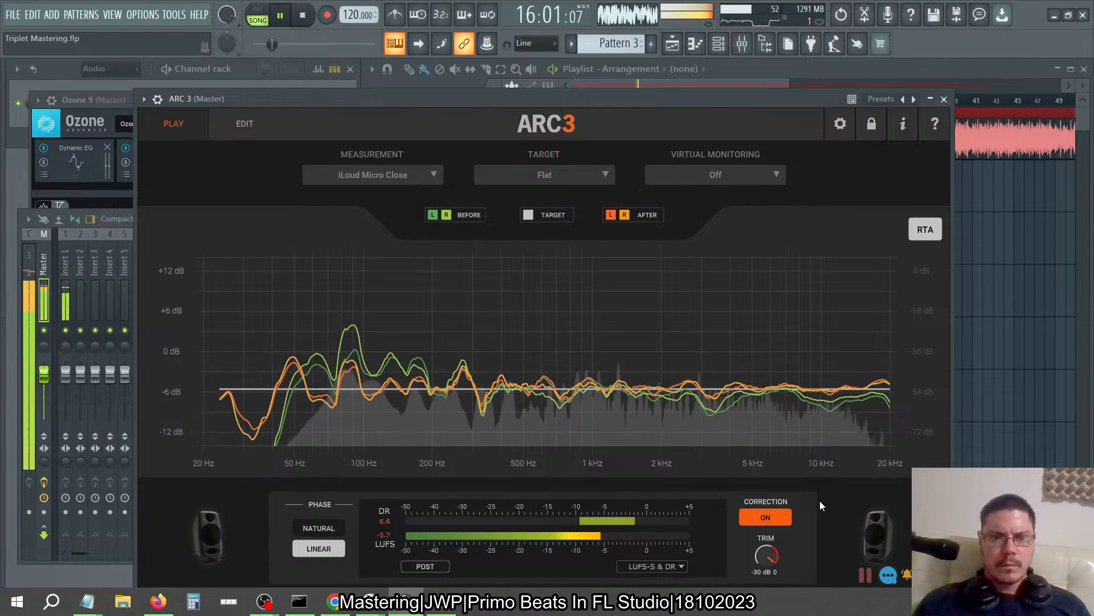
left_click(947, 100)
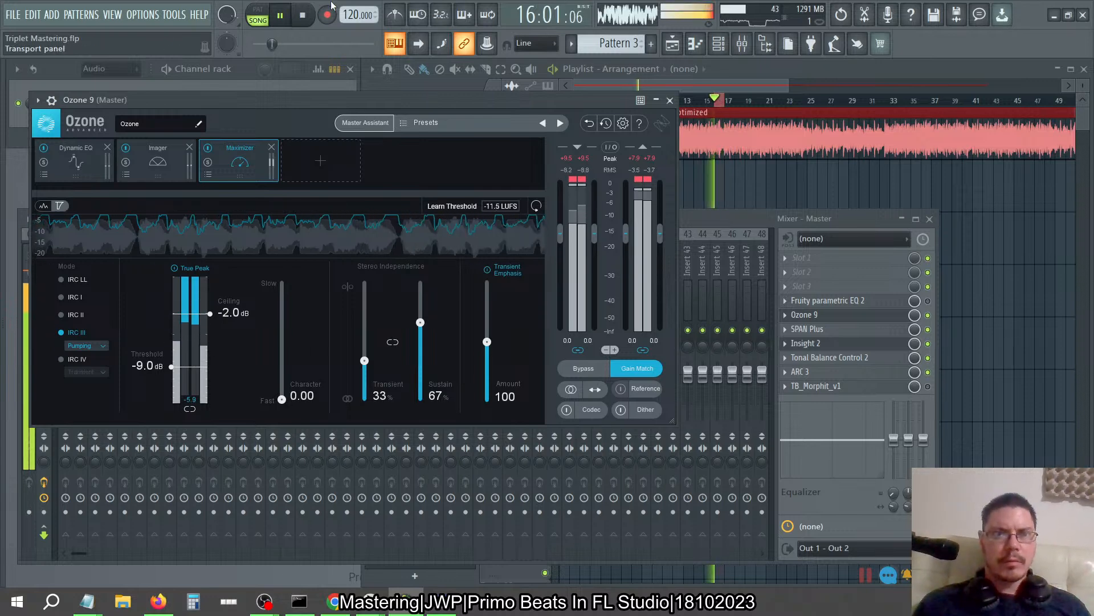
- Stop playback and switch the system playback device to Headphone (Realtek(R) Audio)
left_click(304, 17)
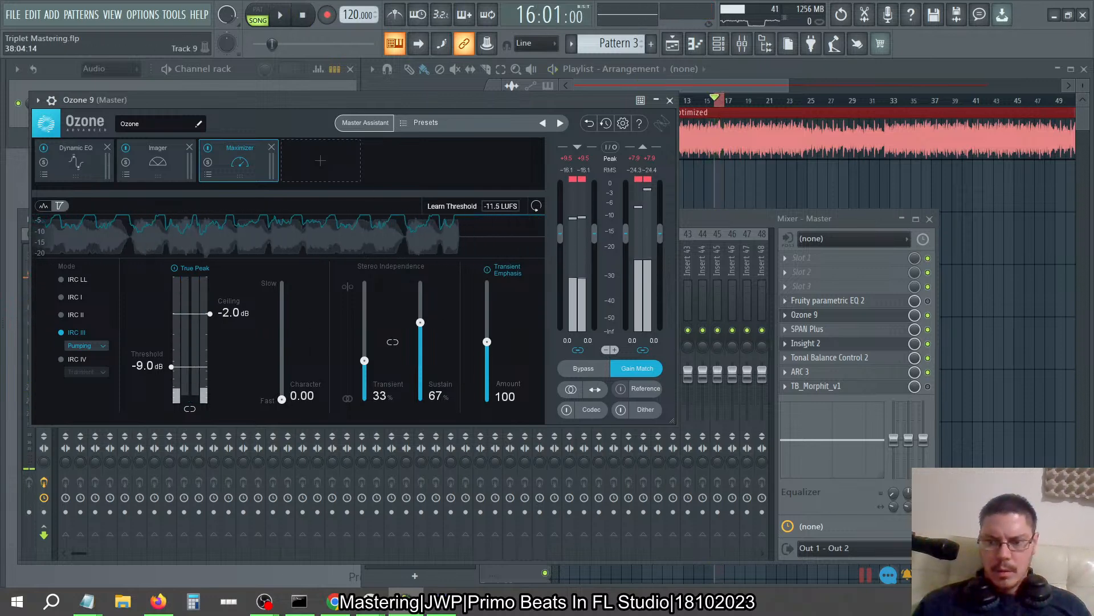
left_click(970, 601)
left_click(934, 533)
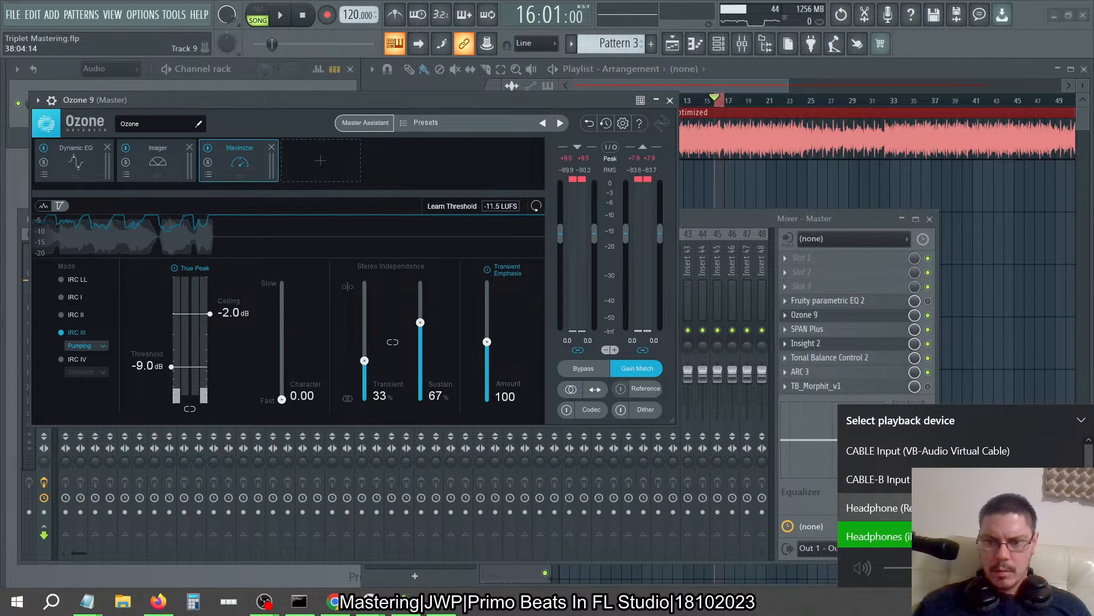
left_click(923, 507)
left_click(744, 53)
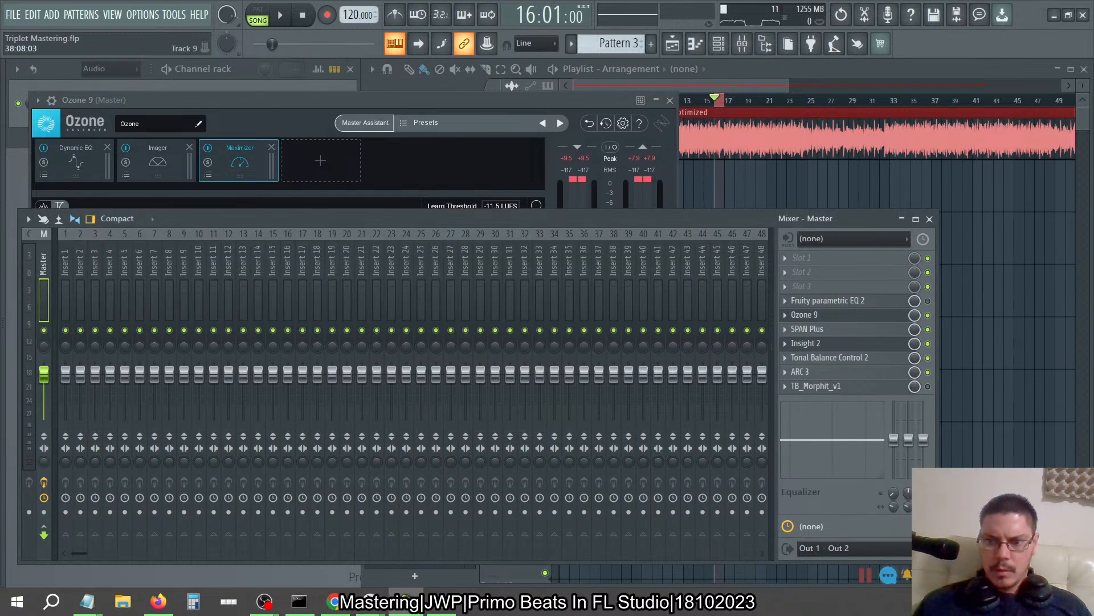
left_click(970, 602)
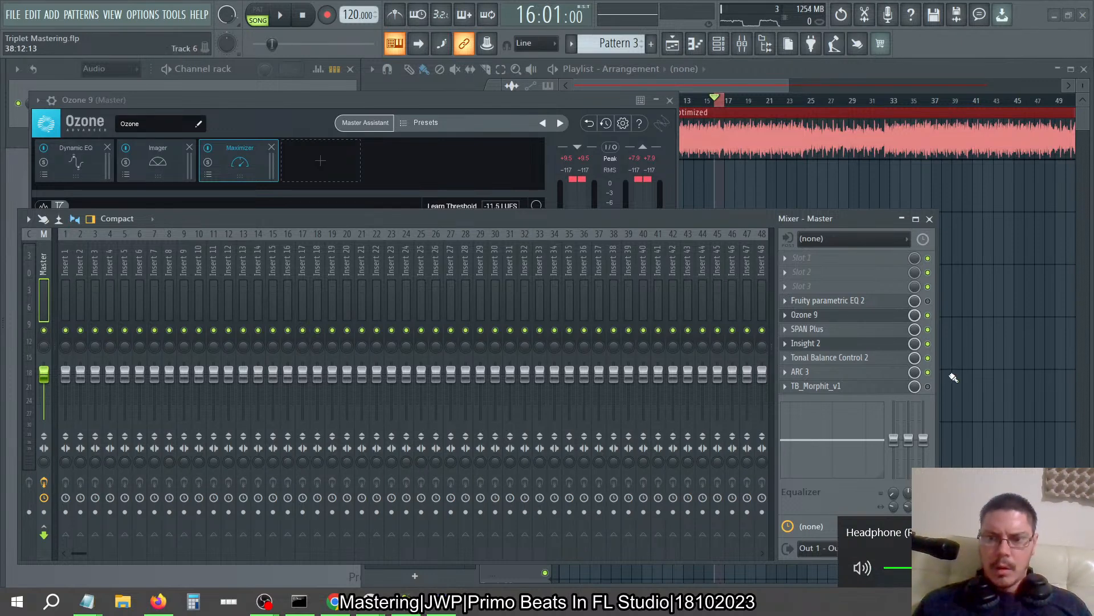
- Turn off ARC 3 on the master, enable TB_Morphit_v1, continue its activation prompt in demo mode, and close the plugin window
left_click(928, 373)
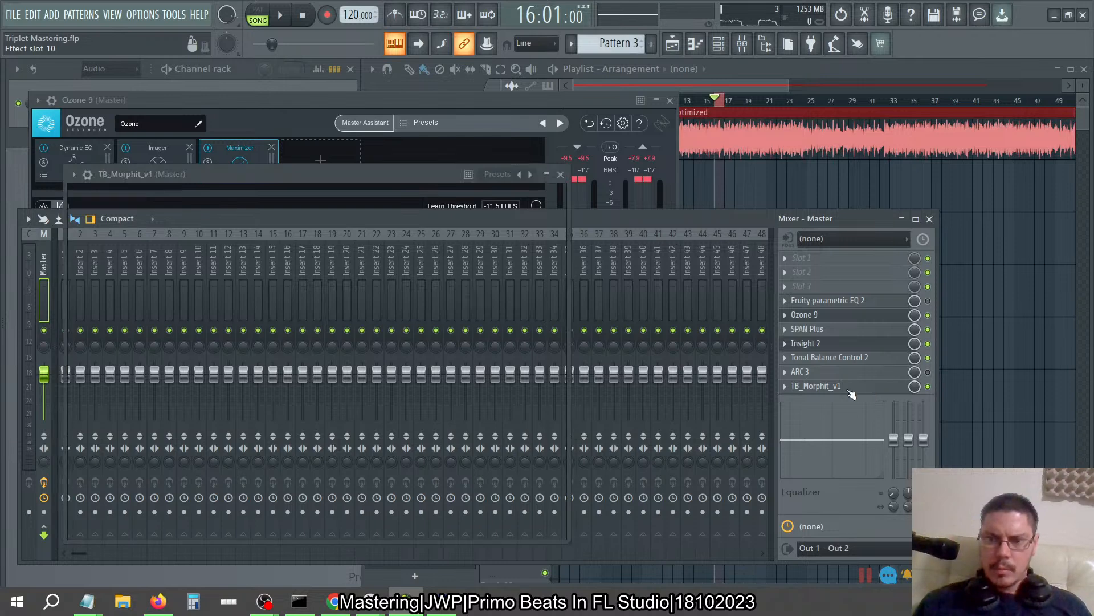
left_click(872, 390)
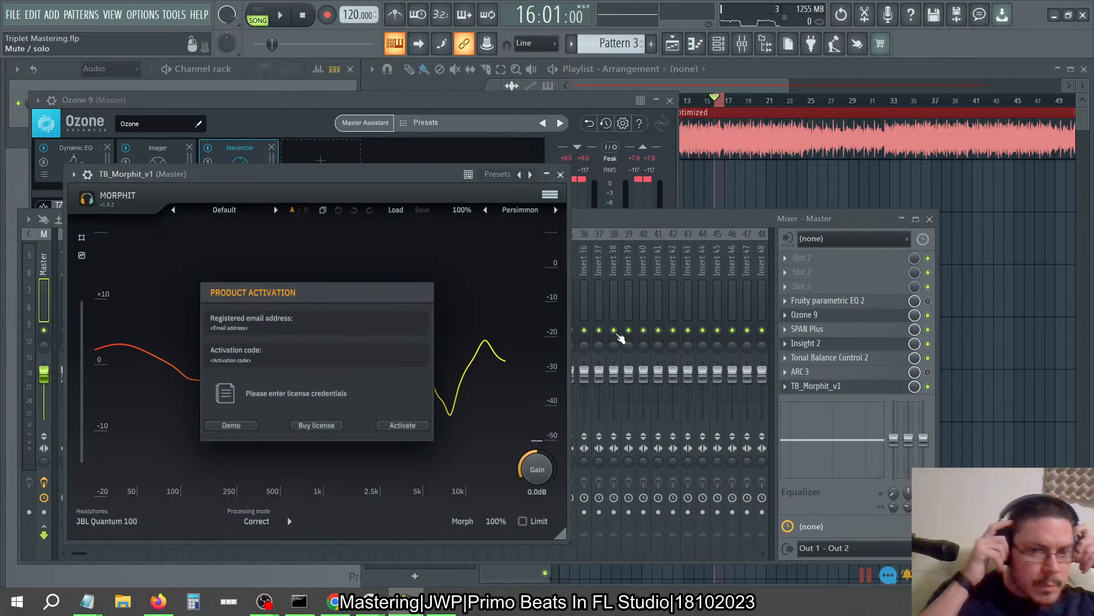
left_click(231, 425)
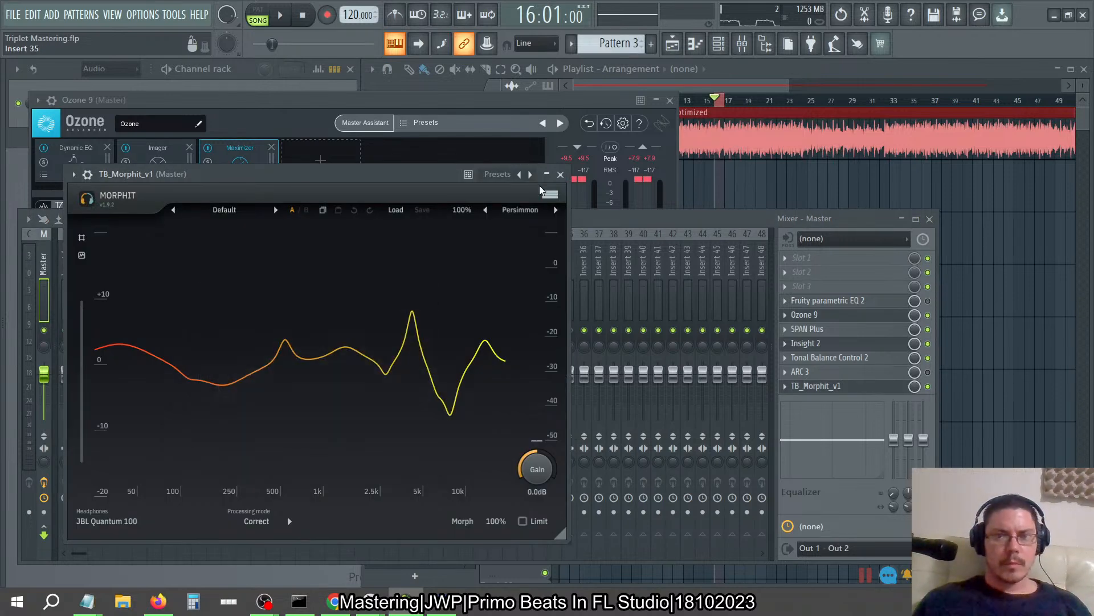
left_click(560, 174)
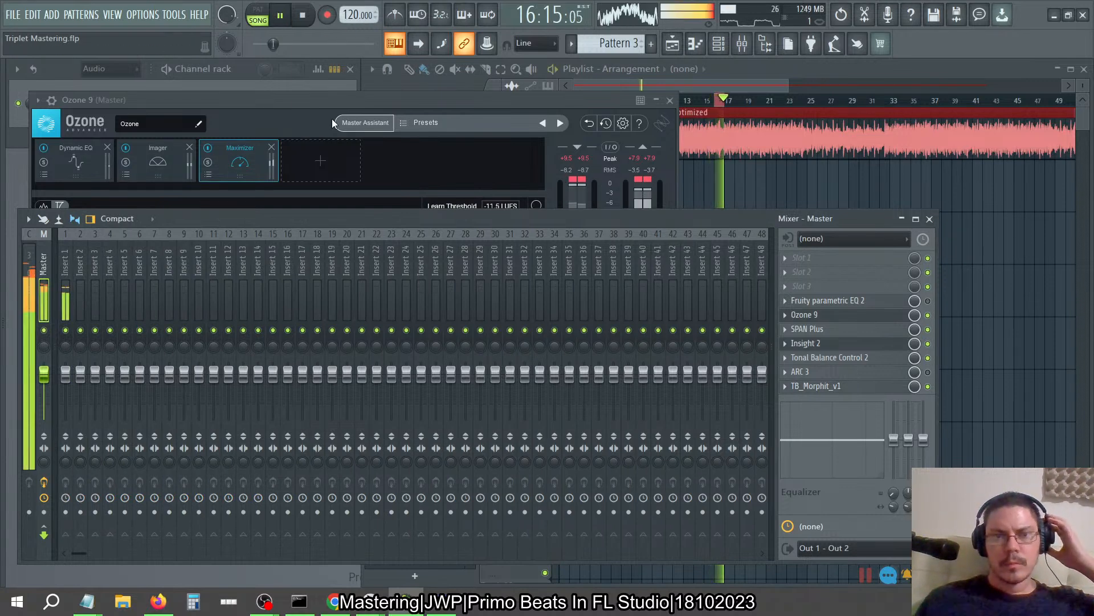
- Compare the playing loop with TB_Morphit_v1 on and off while watching the Ozone 9 Maximizer, and stop playback
left_click(326, 104)
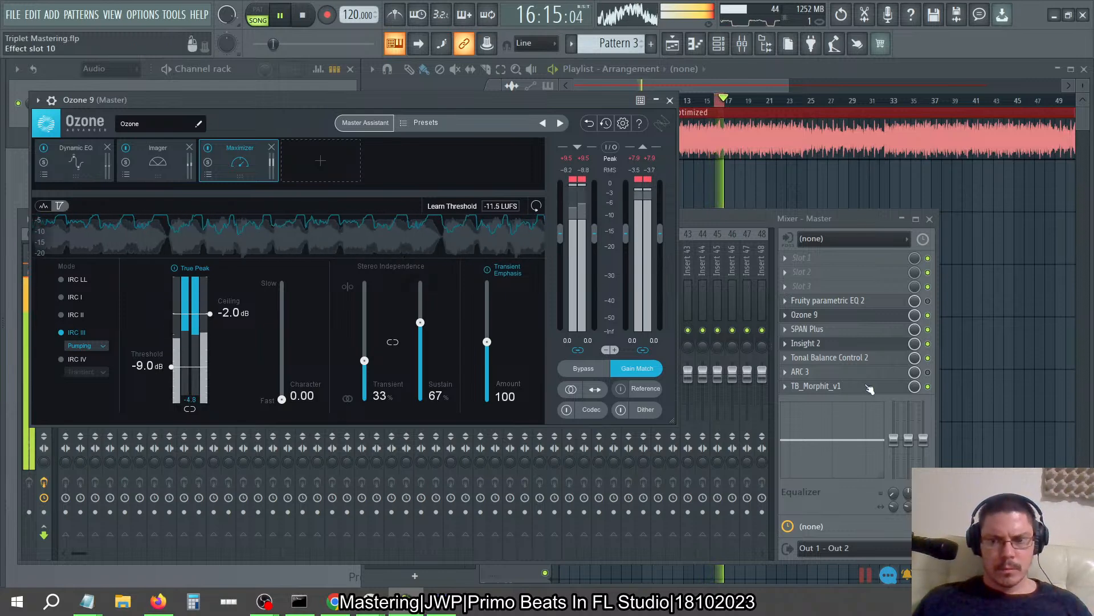
left_click(928, 386)
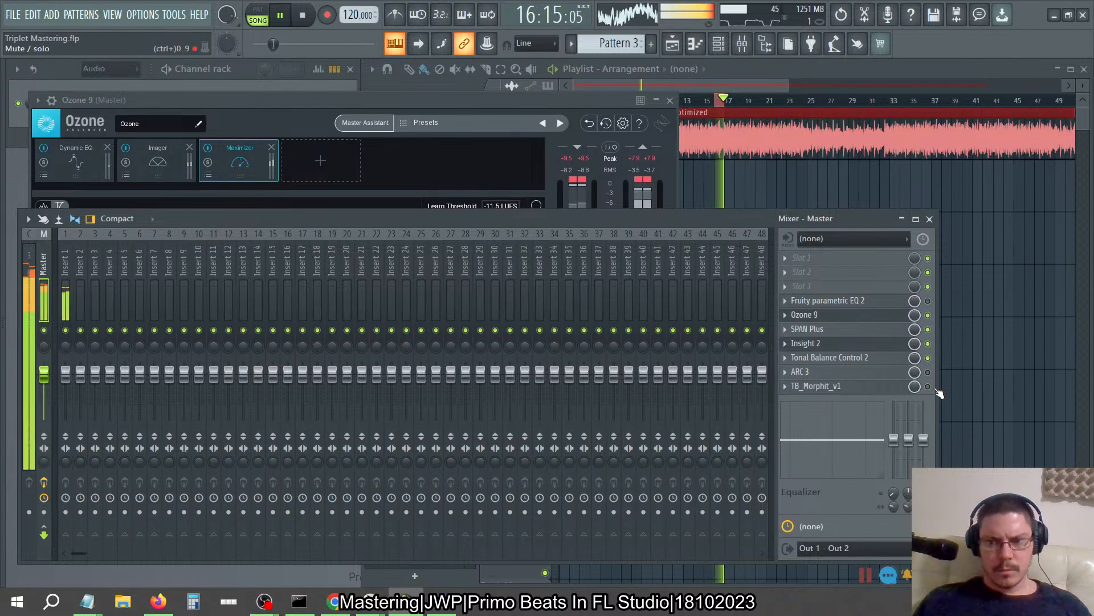
left_click(928, 387)
left_click(304, 16)
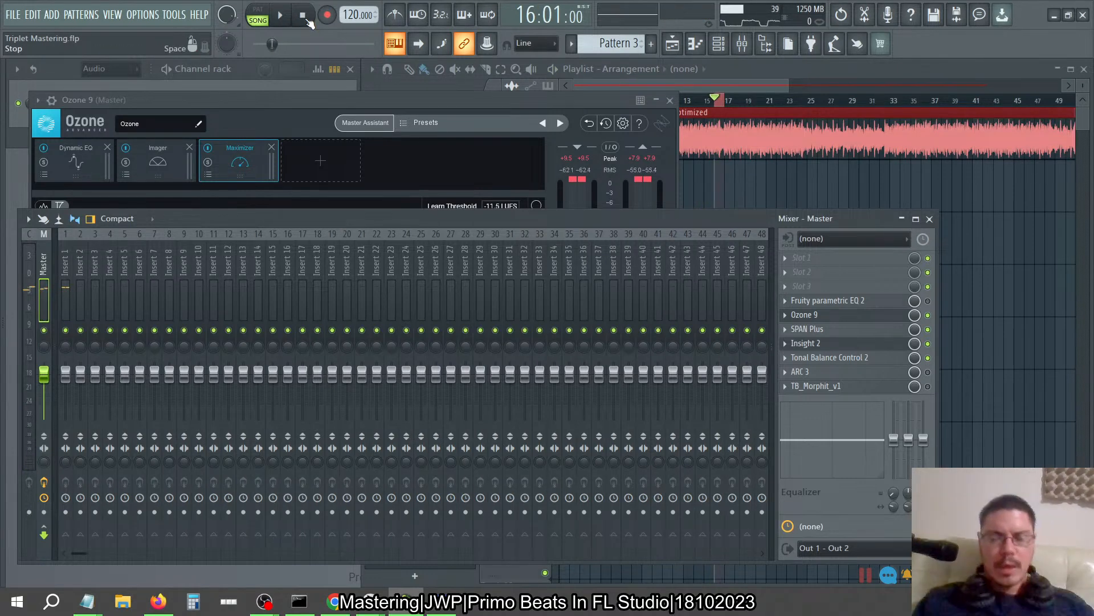
- Show the Dither settings in Ozone 9 and enable MBIT+ dither at 16-bit depth
left_click(350, 99)
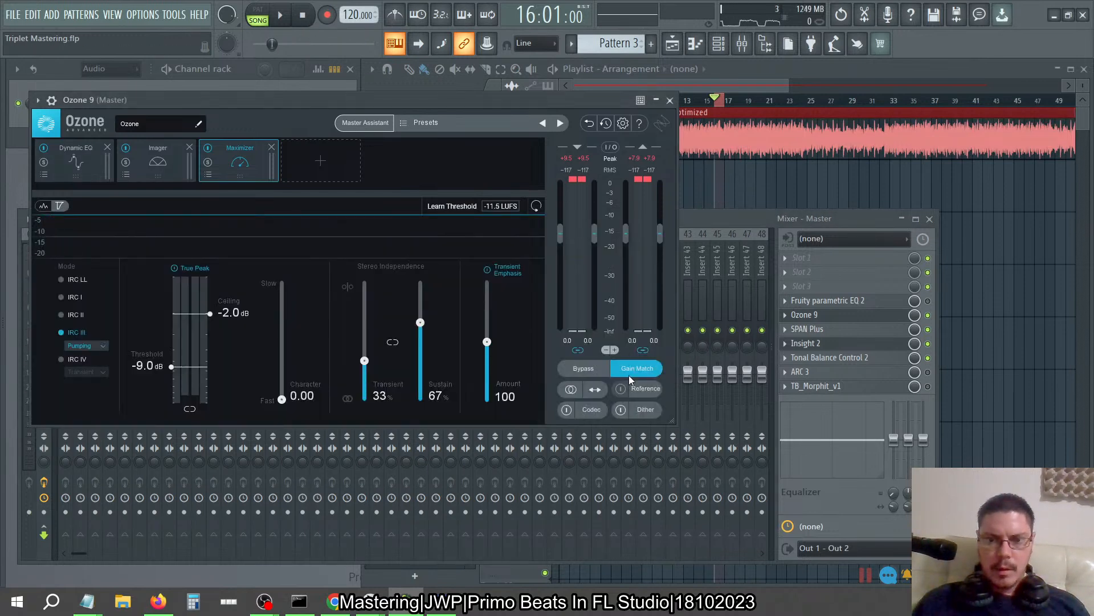
left_click(647, 410)
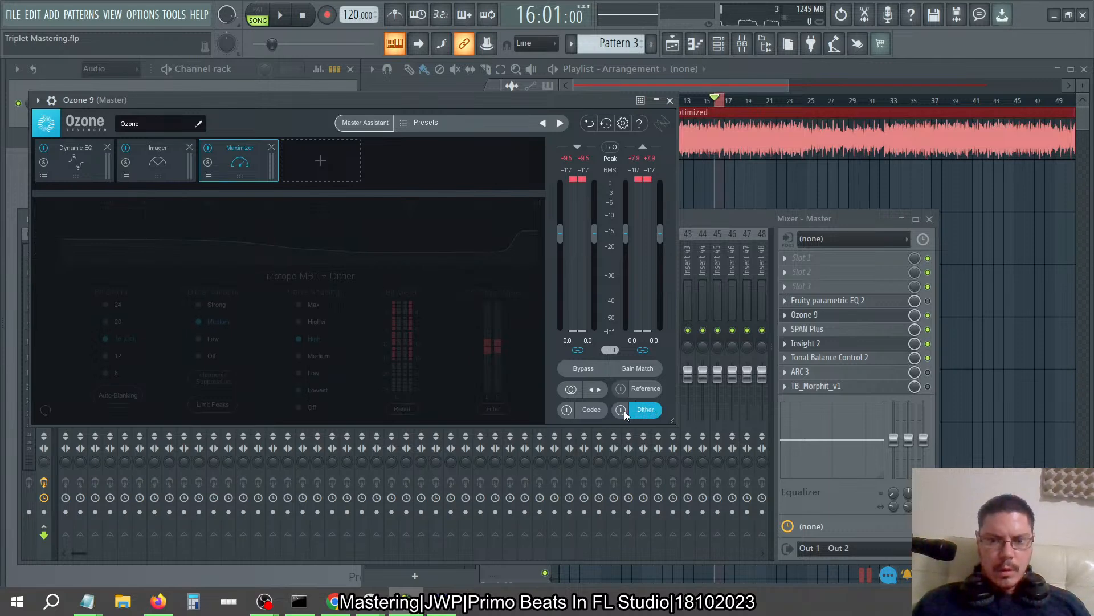
left_click(623, 410)
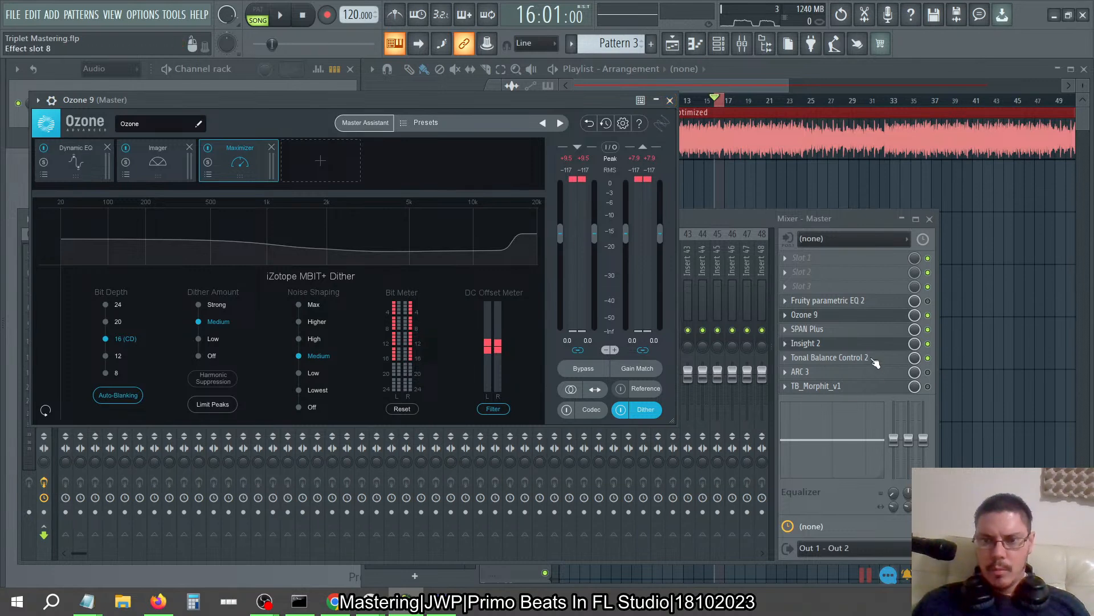
- Open Insight 2 and Tonal Balance Control 2 from the master's effect slots and arrange them side by side during playback
left_click(830, 343)
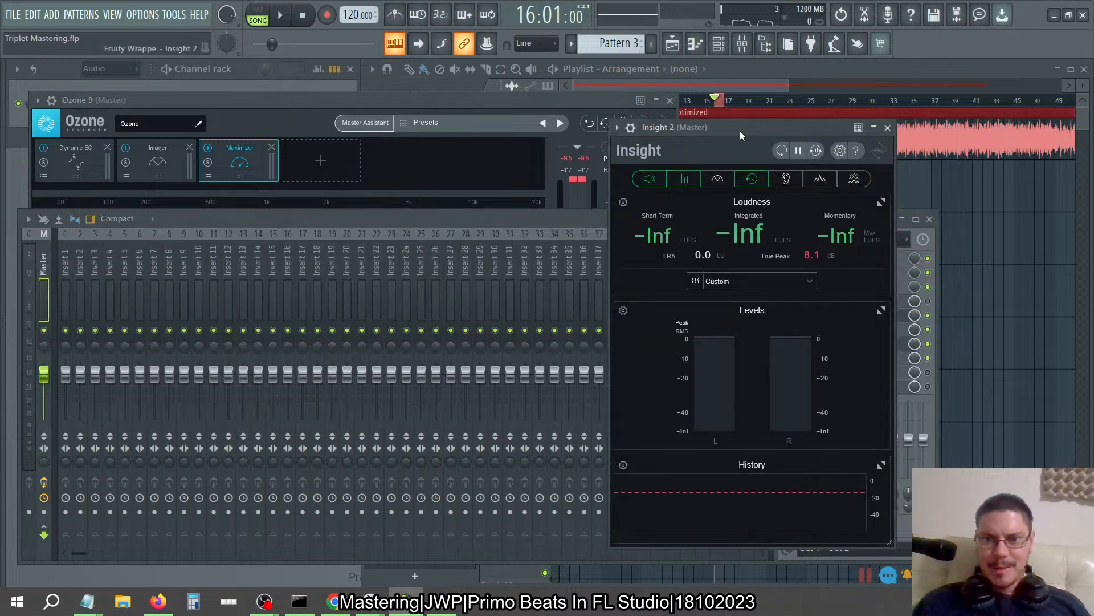
left_click_drag(740, 136, 472, 174)
left_click(828, 357)
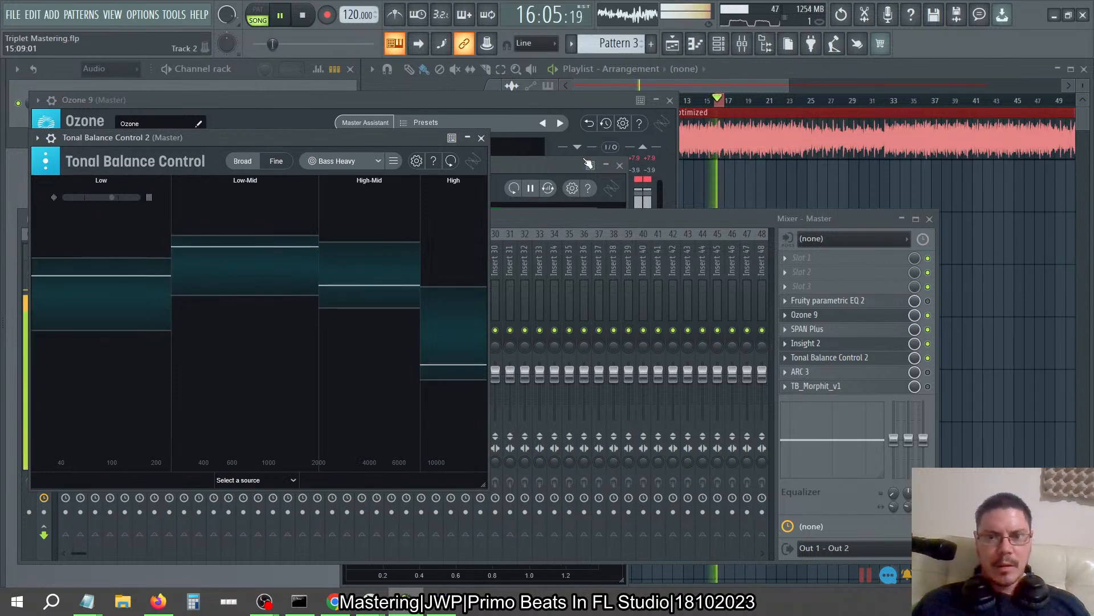
left_click(558, 162)
left_click_drag(511, 172, 741, 129)
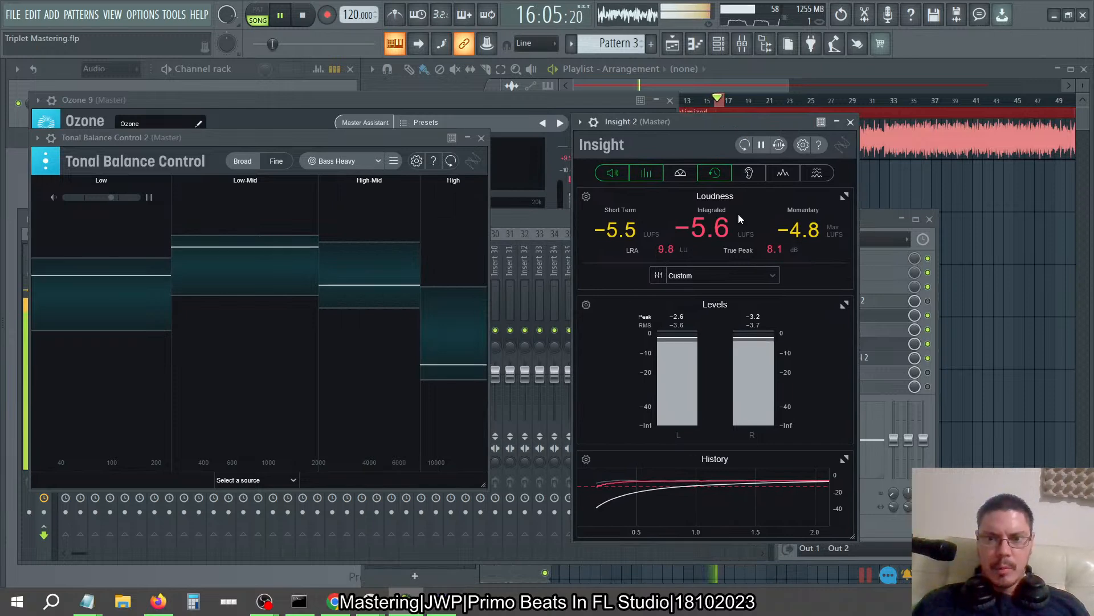
- Bring Ozone 9 to the front, place the Insight window beside it, and reset Insight's measurements
left_click(526, 104)
double_click(525, 104)
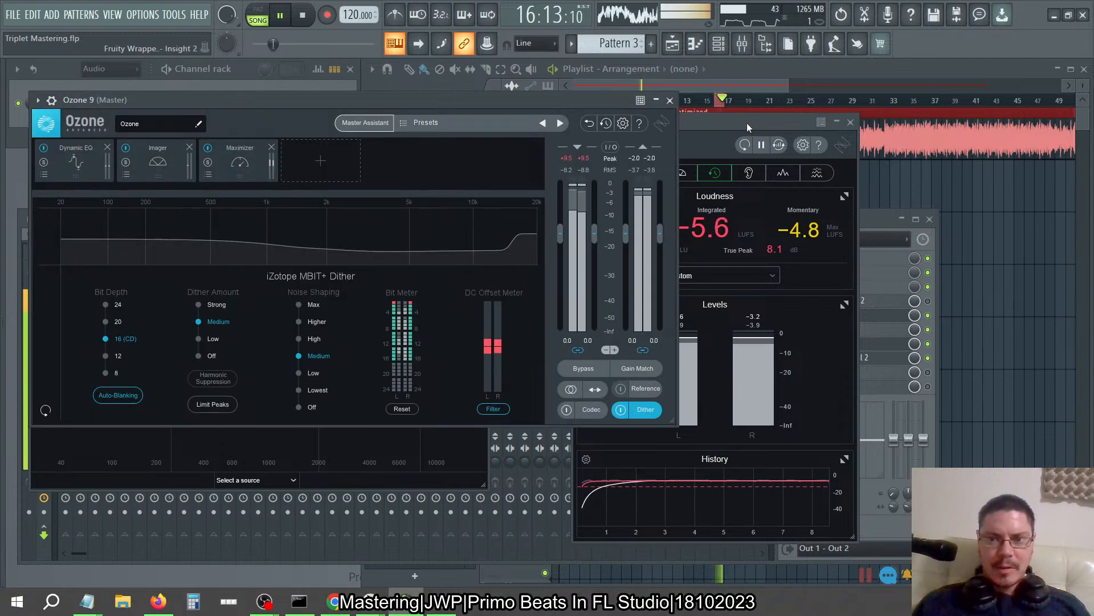
left_click_drag(747, 122, 961, 86)
left_click(959, 89)
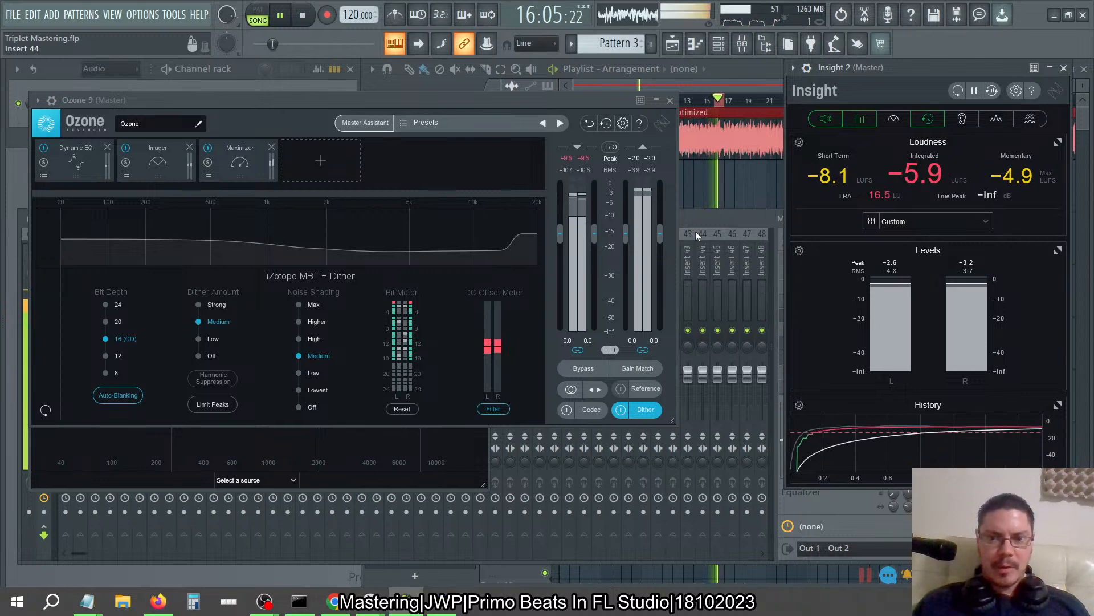
- Return to Ozone's Maximizer module, set the output gain to -6 dB, and reset Insight's loudness measurement
double_click(655, 340)
key("BackSpace")
key("BackSpace")
key("BackSpace")
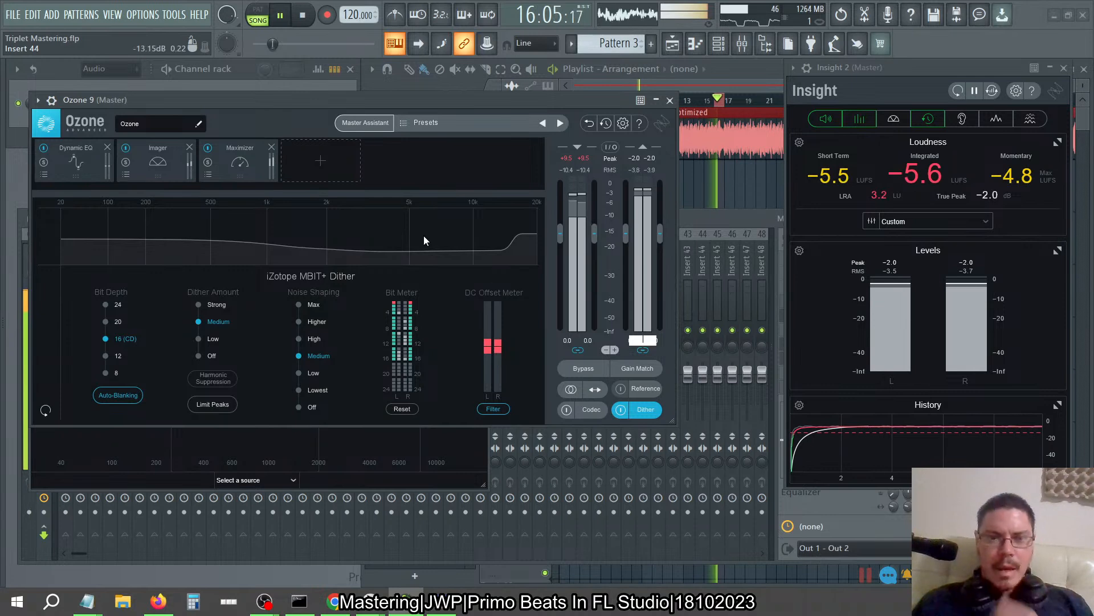
left_click(247, 155)
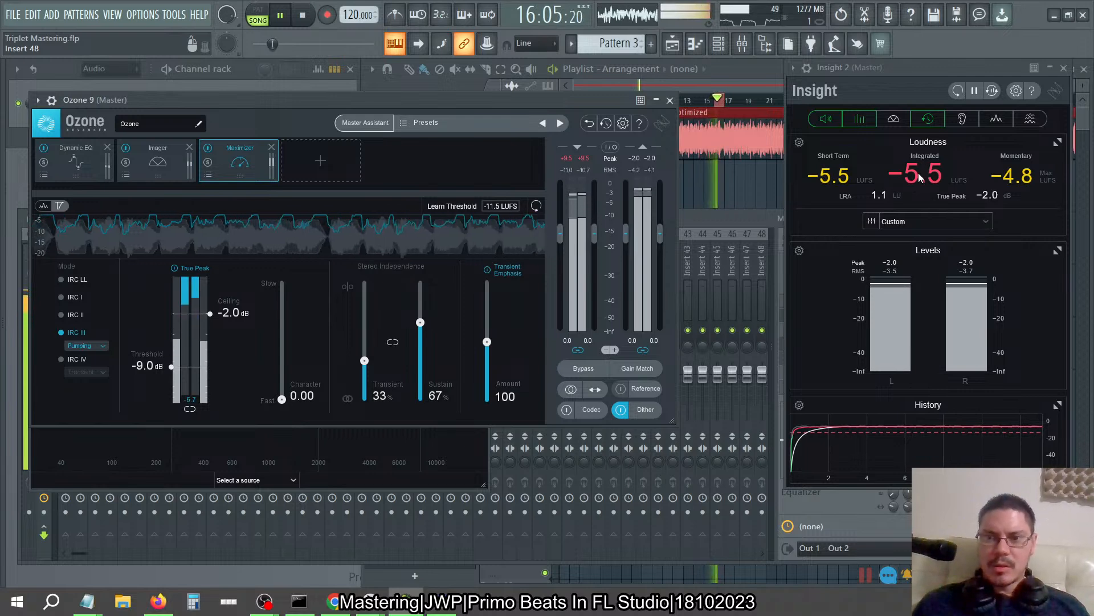
double_click(656, 341)
type("6")
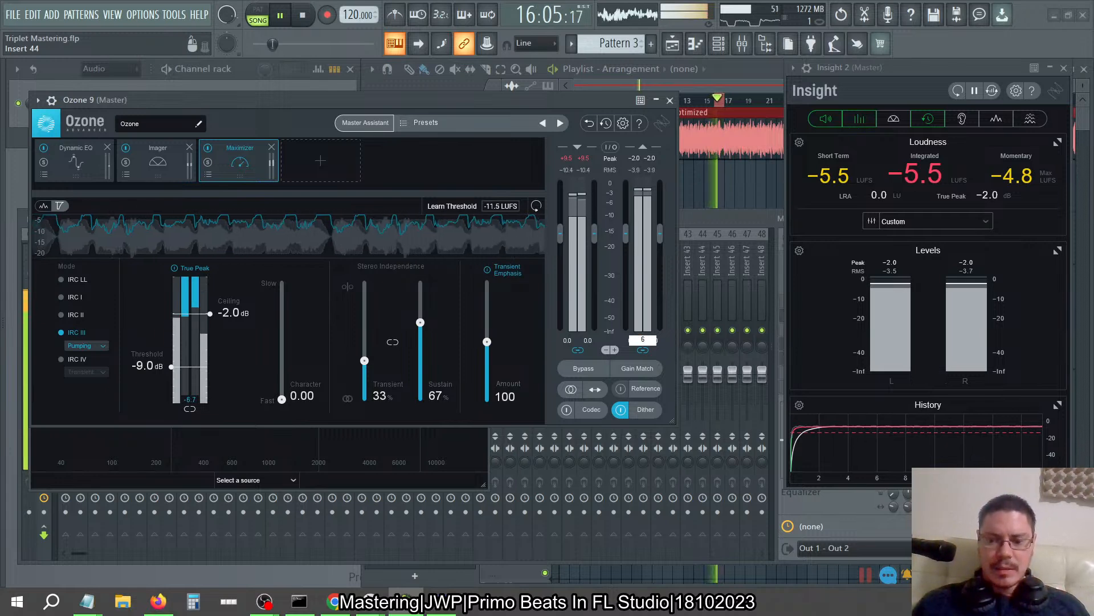
key("Return")
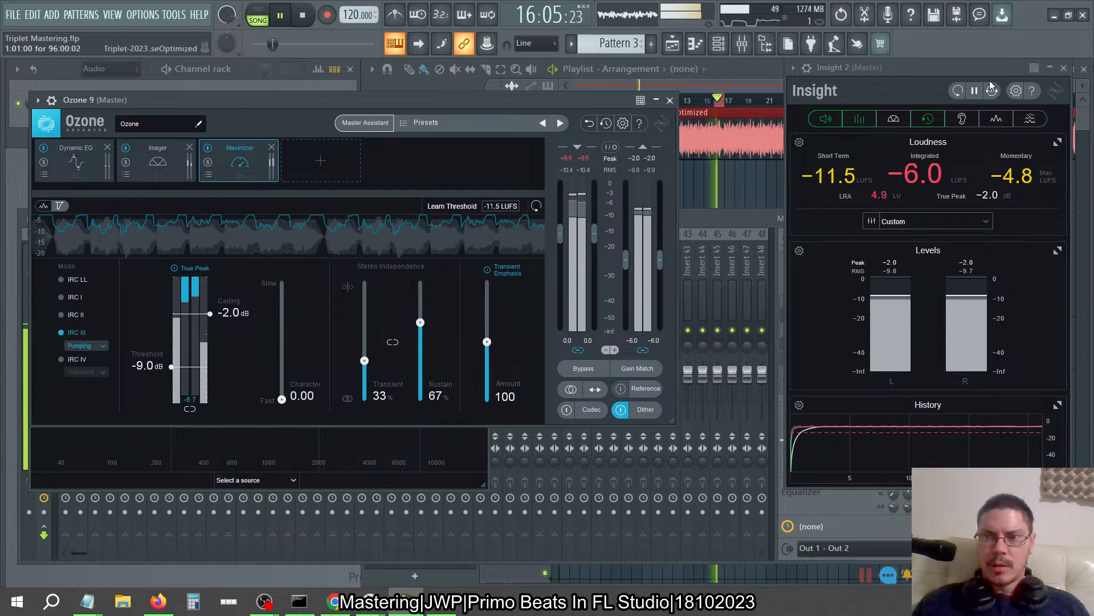
left_click(960, 92)
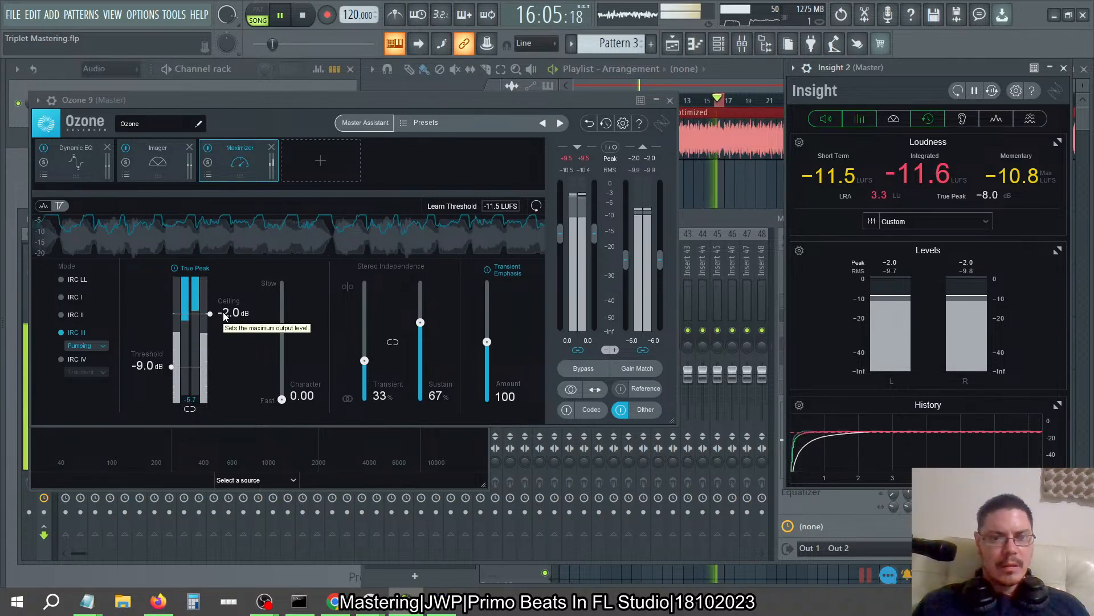
- Set the Maximizer's ceiling and Ozone's output gain to 0.0 dB, and restart Insight's loudness measurement
left_click_drag(218, 317, 237, 245)
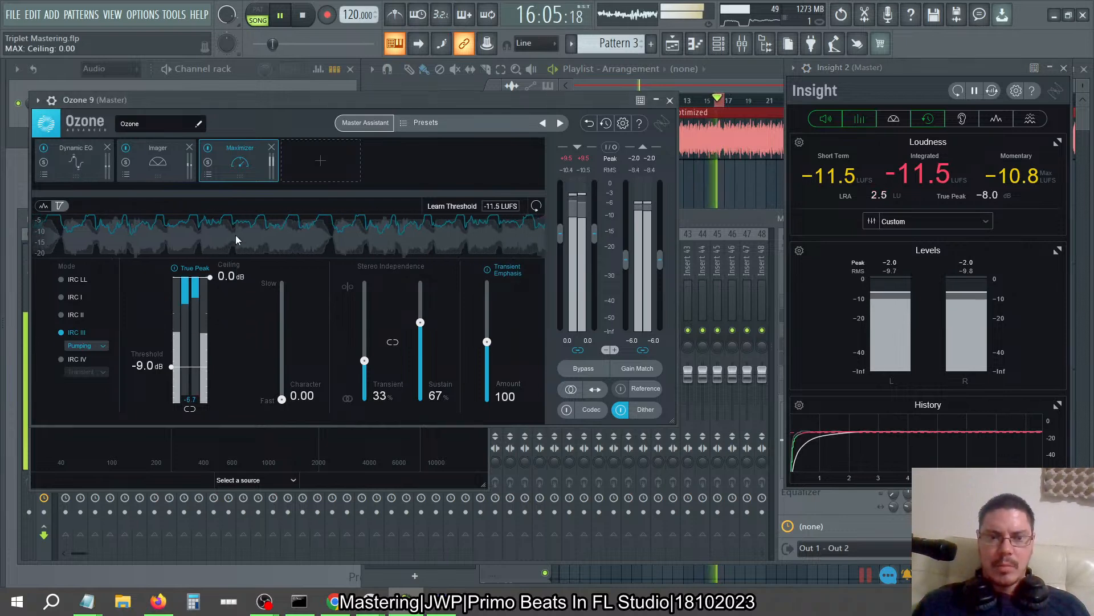
left_click(958, 92)
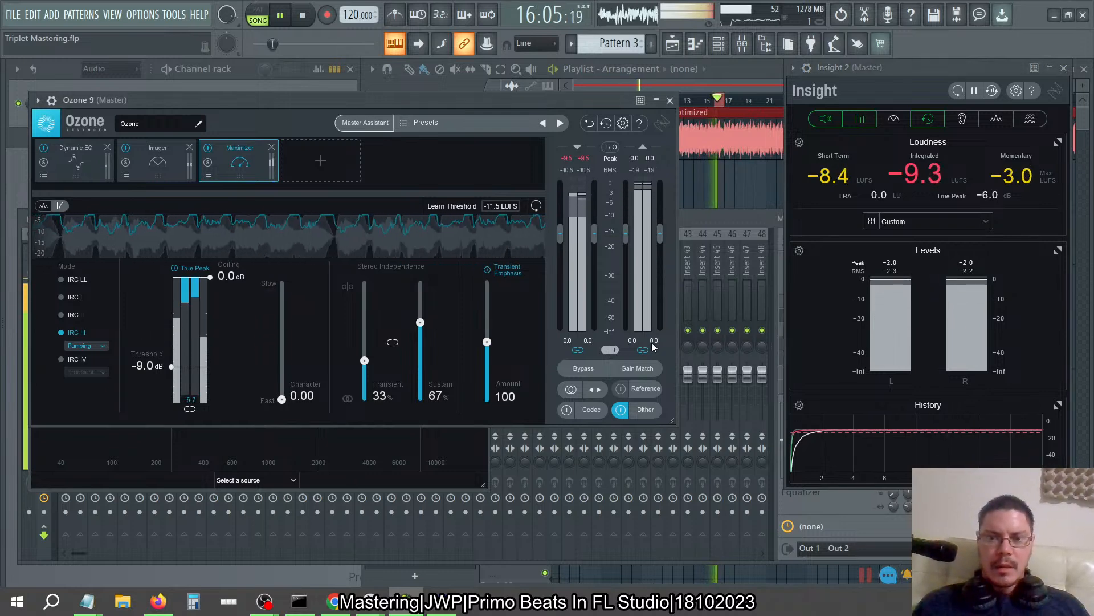
left_click(952, 95)
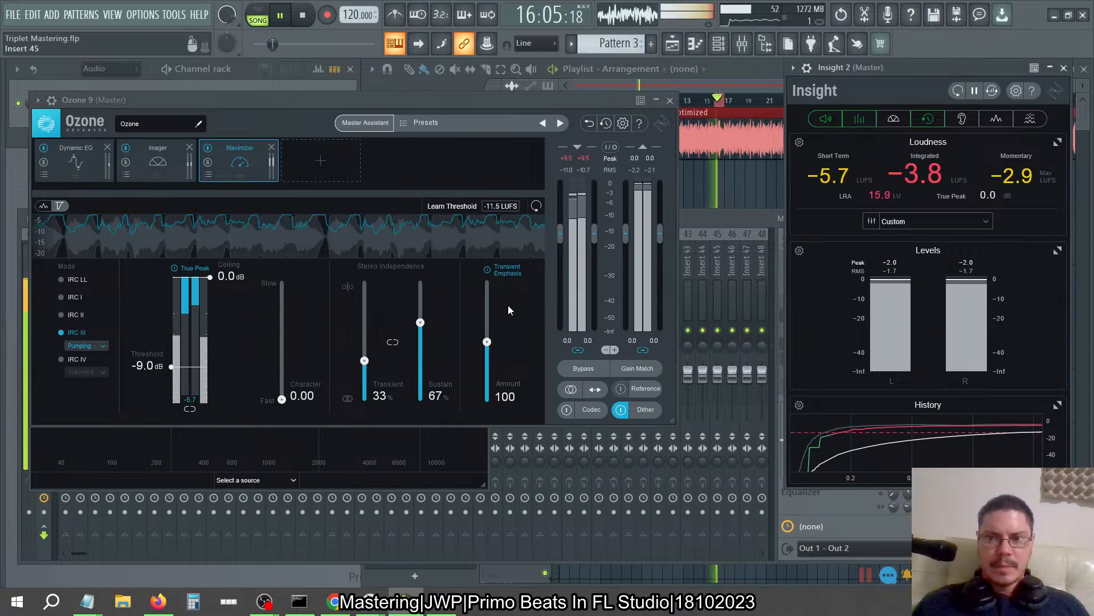
- Turn on Learn Threshold in the Maximizer, raise Ozone's input gain to +10 dB, and reduce it to 9 dB
left_click(455, 208)
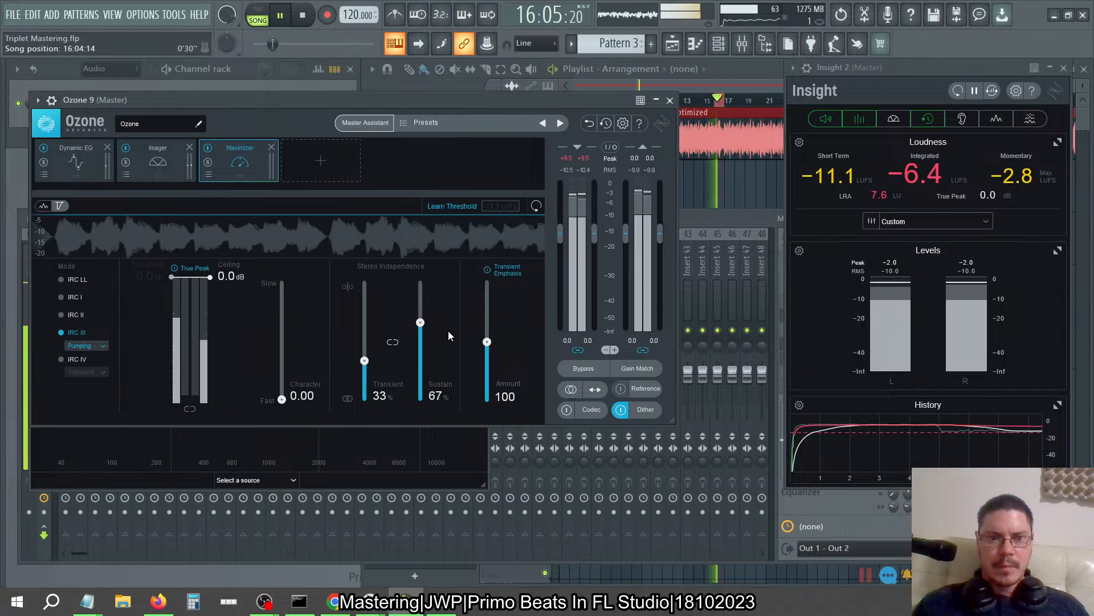
left_click_drag(595, 234, 594, 175)
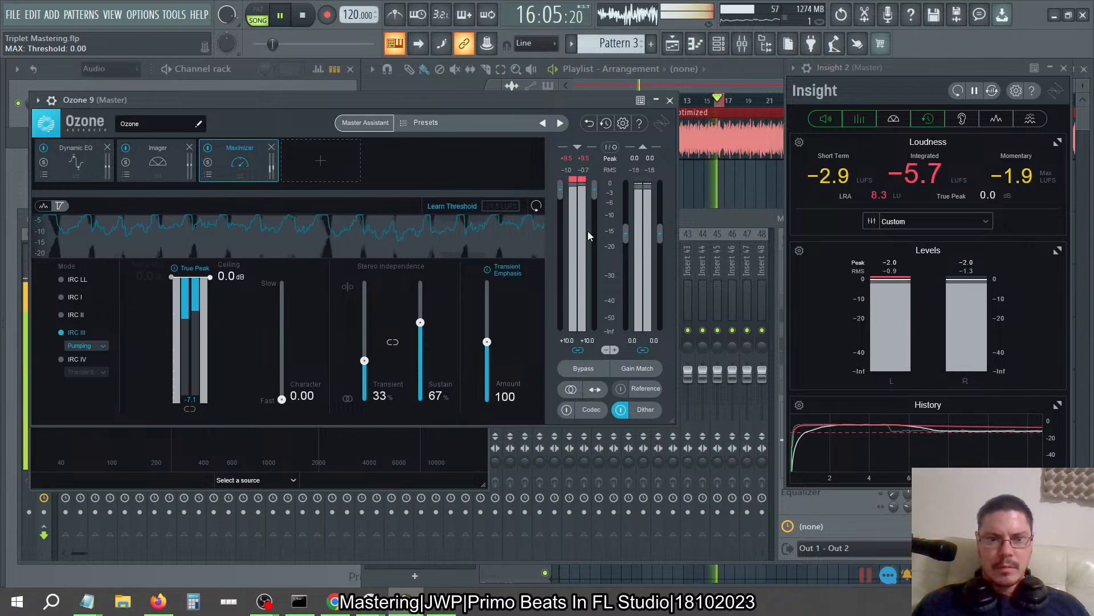
double_click(587, 341)
type("9")
key("Return")
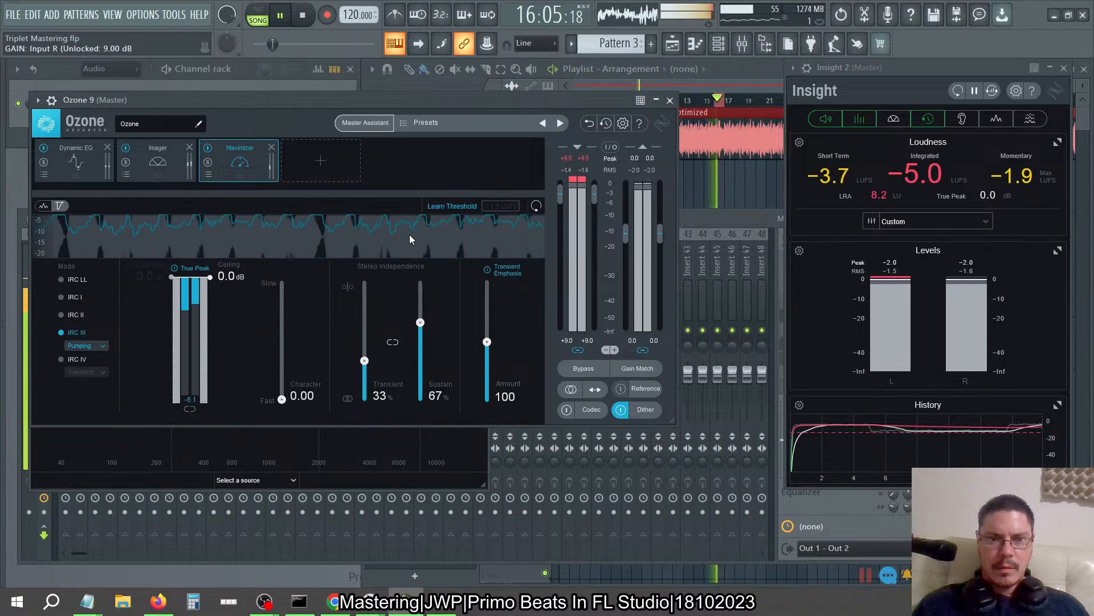
- Set Ozone's input gain to 0 dB and then to -9 dB, and restart Learn Threshold for the quieter input
double_click(587, 340)
type("0")
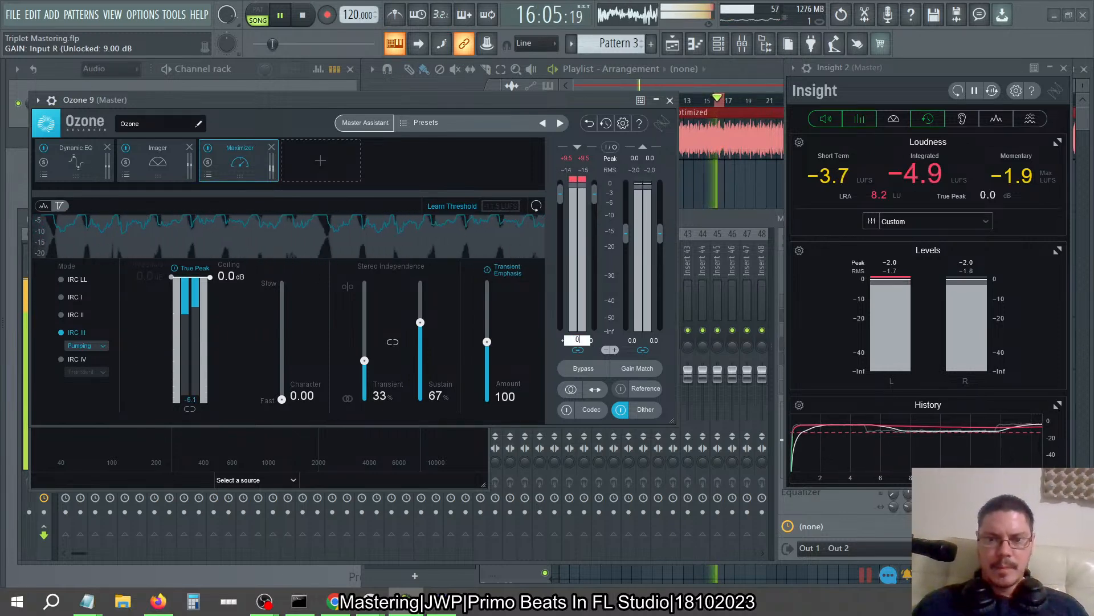
key("Return")
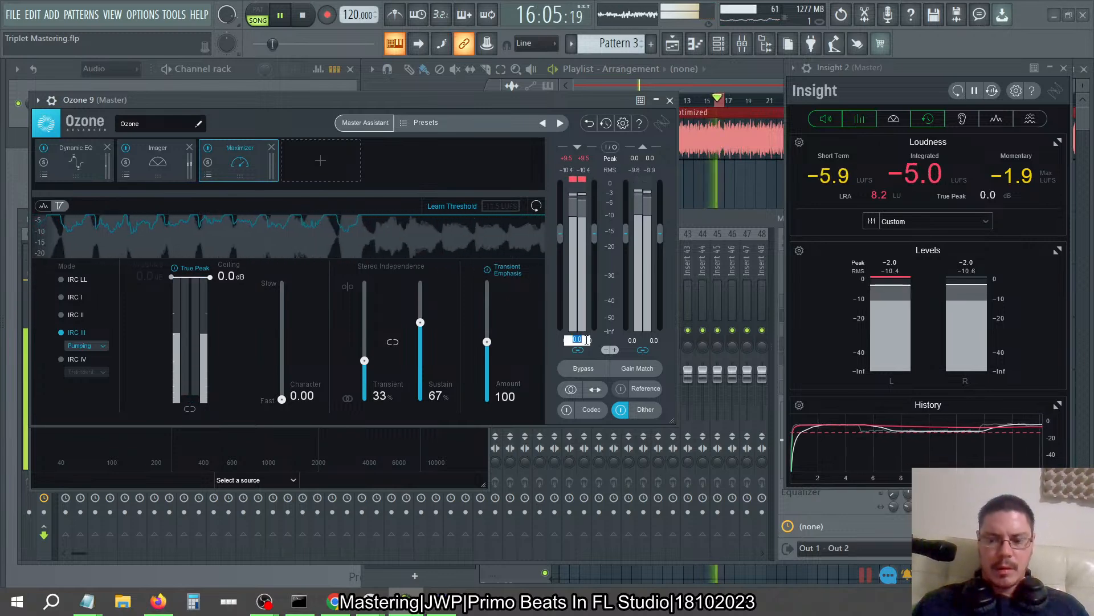
type("-9")
key("Return")
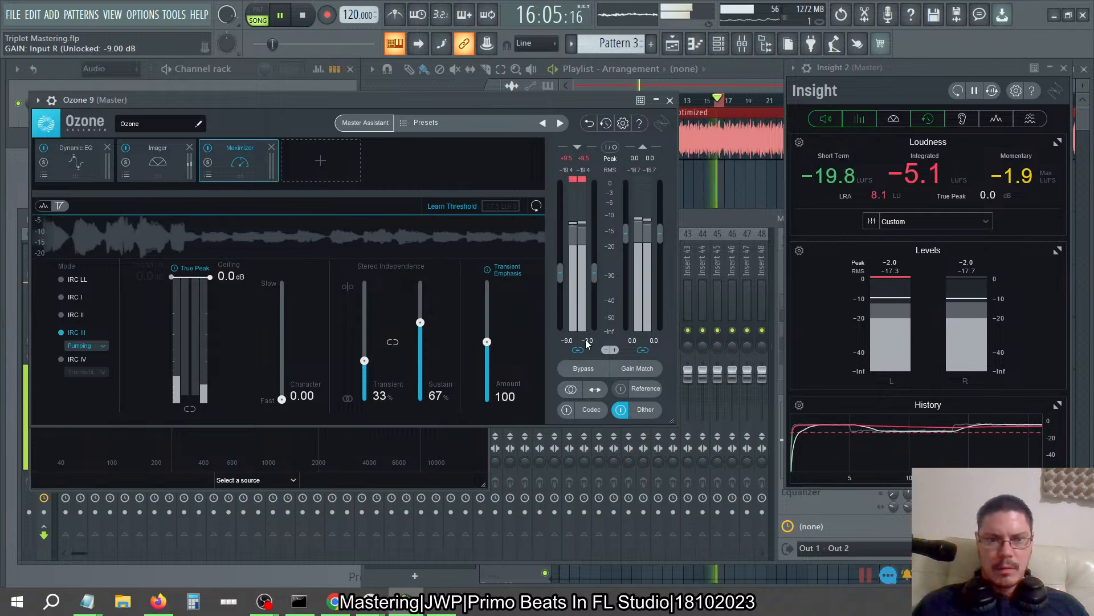
left_click(454, 208)
left_click(454, 208)
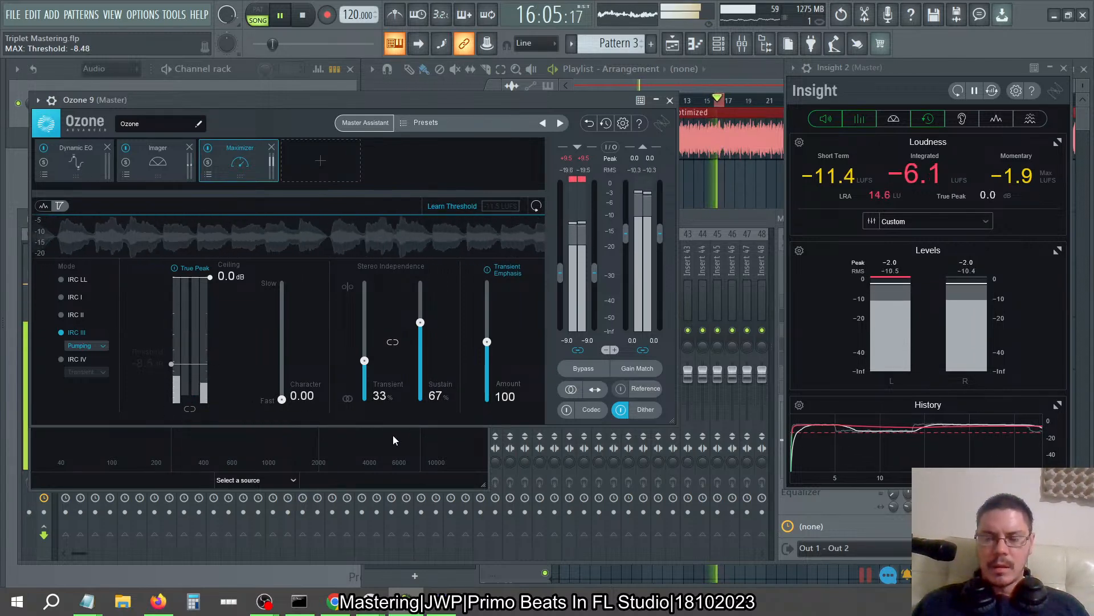
- Stop playback and bring up the overview of open windows to leave FL Studio
left_click(303, 16)
key("alt+Tab")
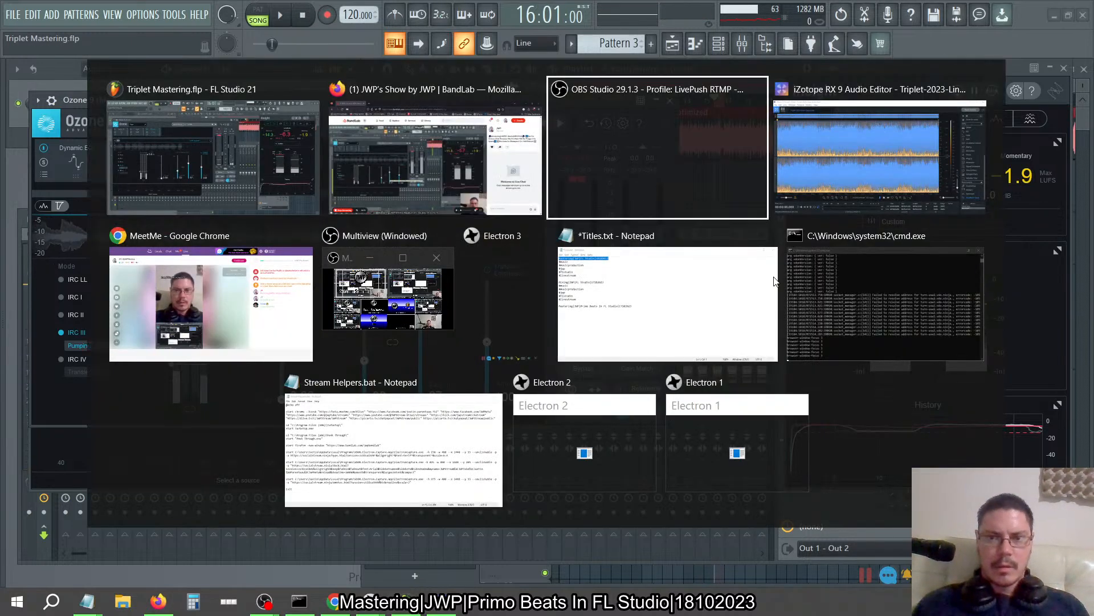